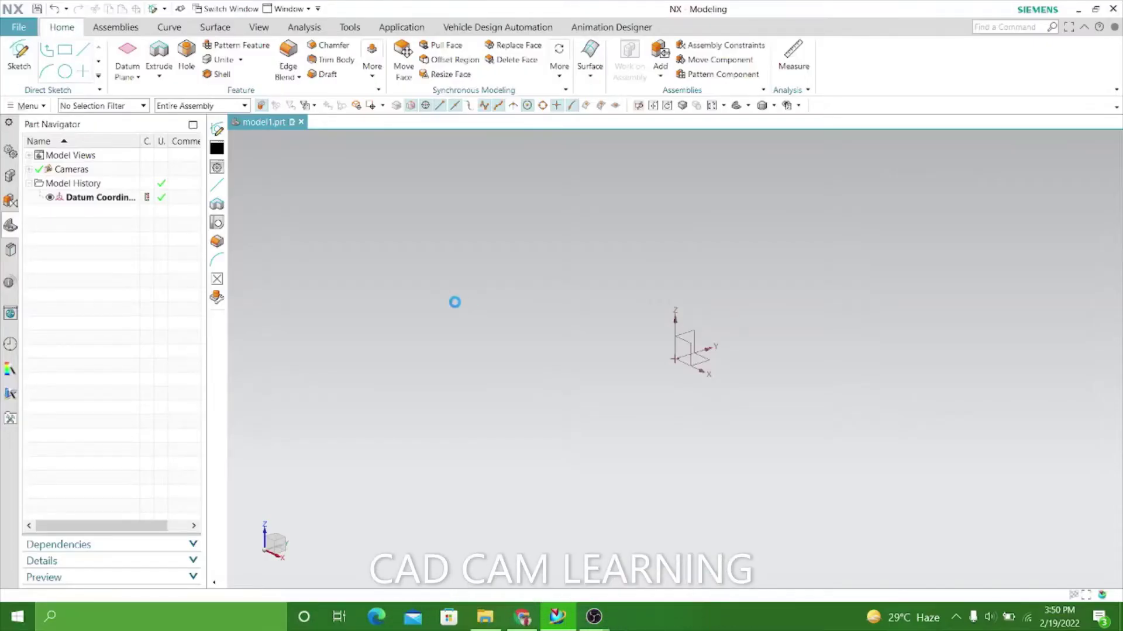
Step: Accept the default datum plane to create Sketch (1)
click(297, 241)
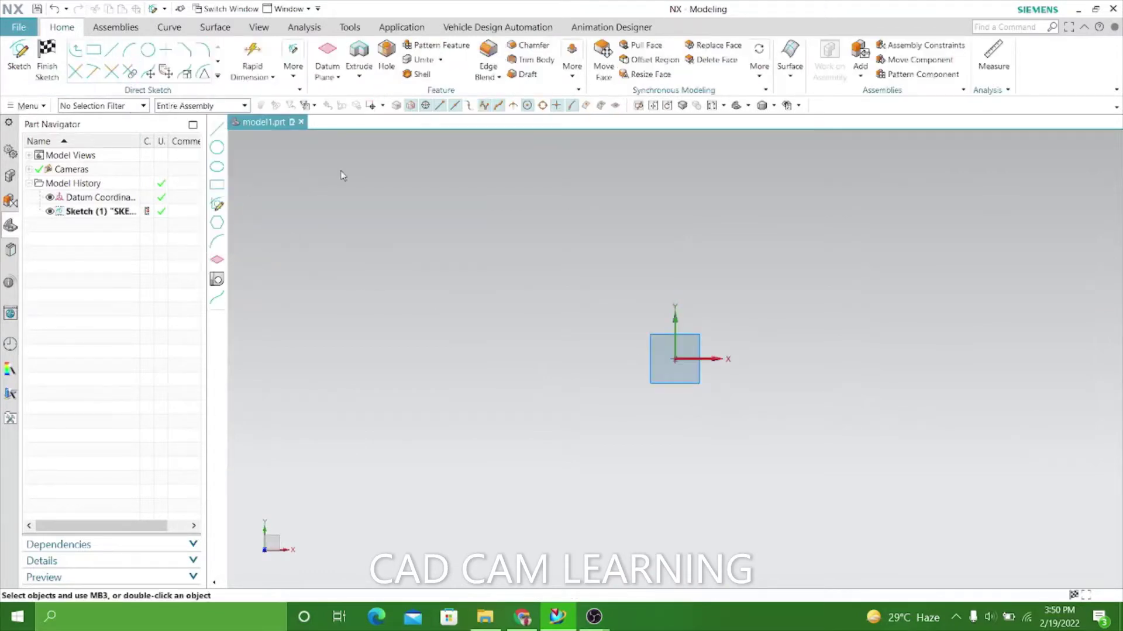
Step: Draw a 67 vertical line and an 84 horizontal line for the elbow path
key(l)
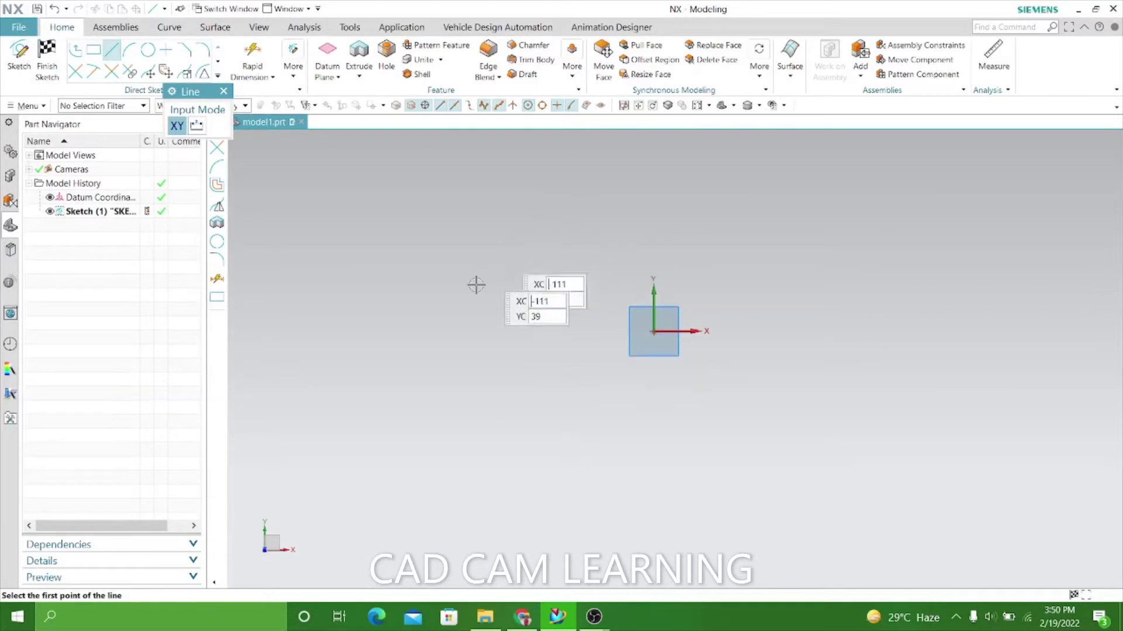
click(471, 286)
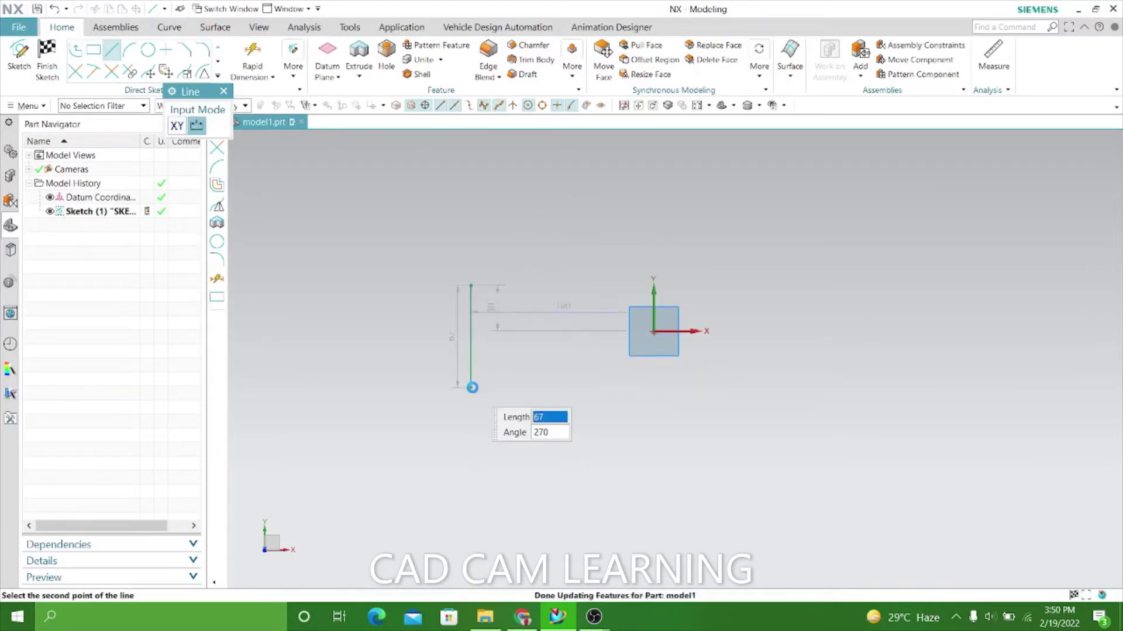
click(473, 387)
click(615, 498)
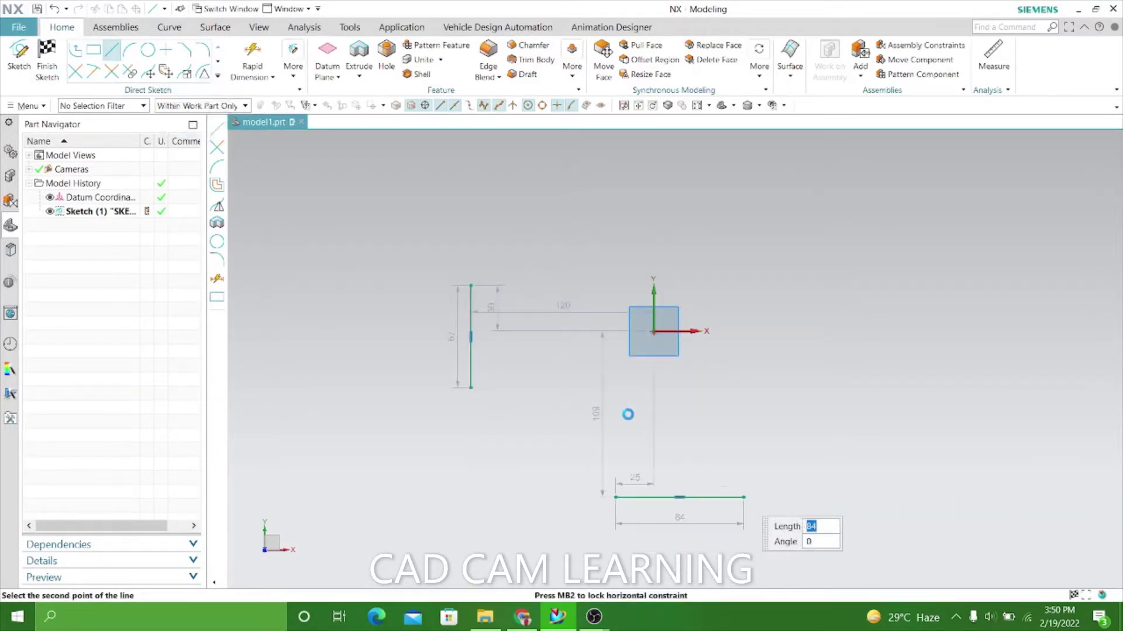
key(Return)
key(Escape)
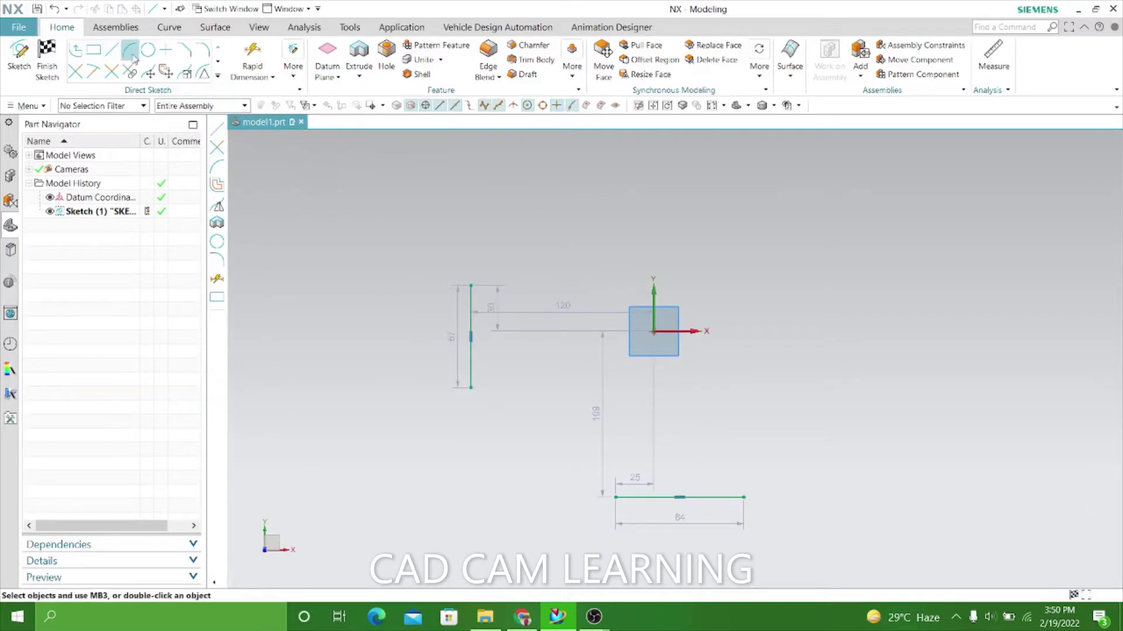
Step: Join the two lines' ends with a quarter arc
key(a)
click(471, 387)
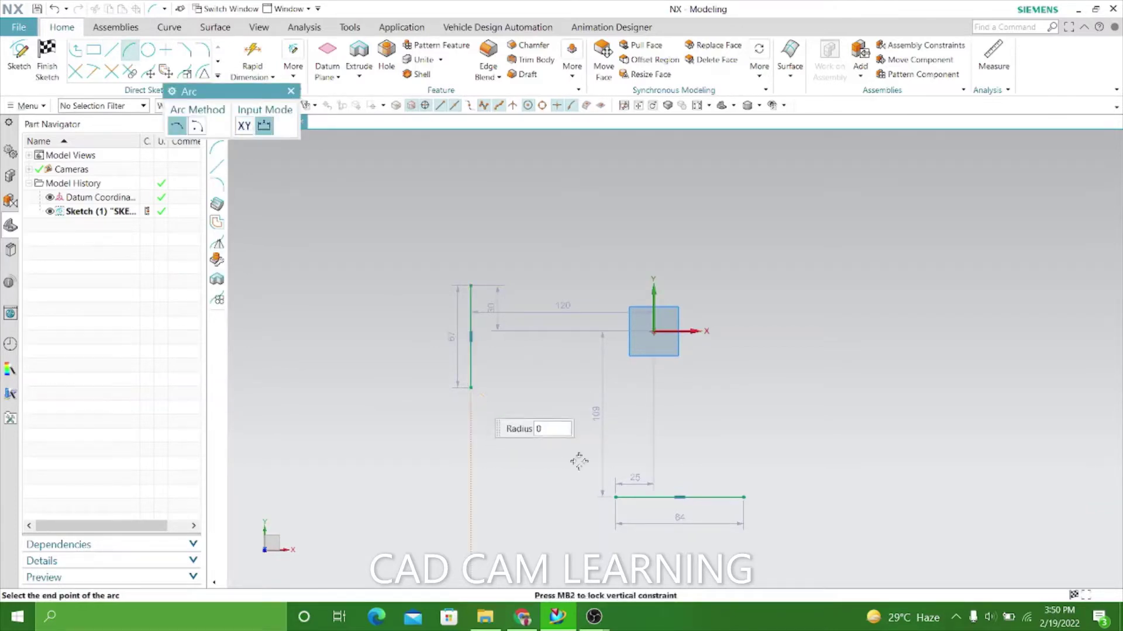
click(614, 497)
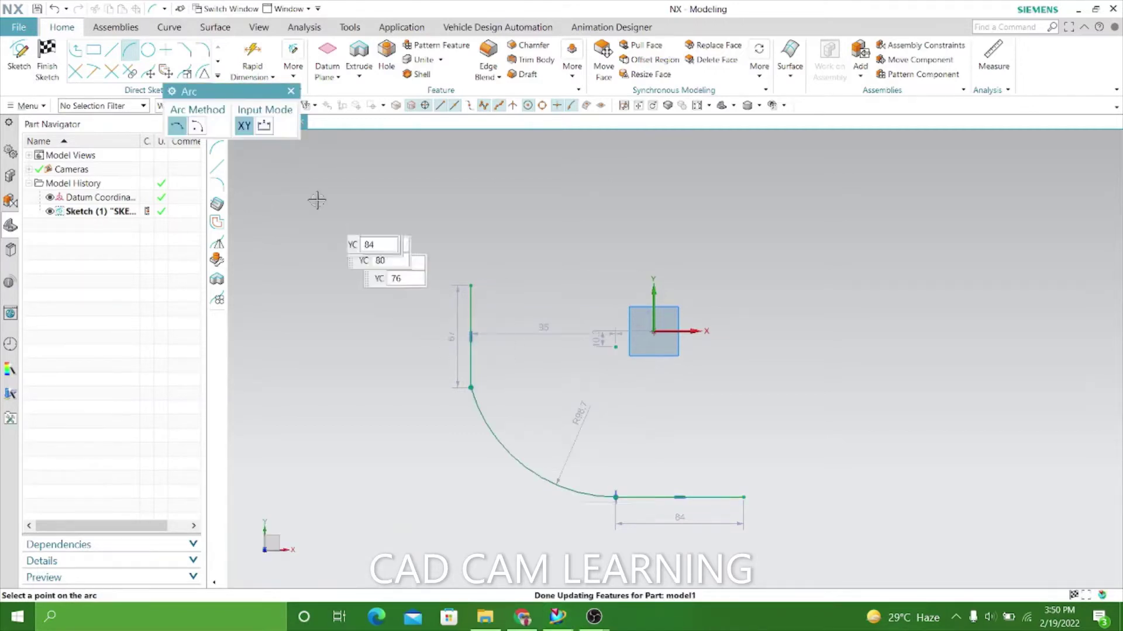
key(Escape)
click(293, 66)
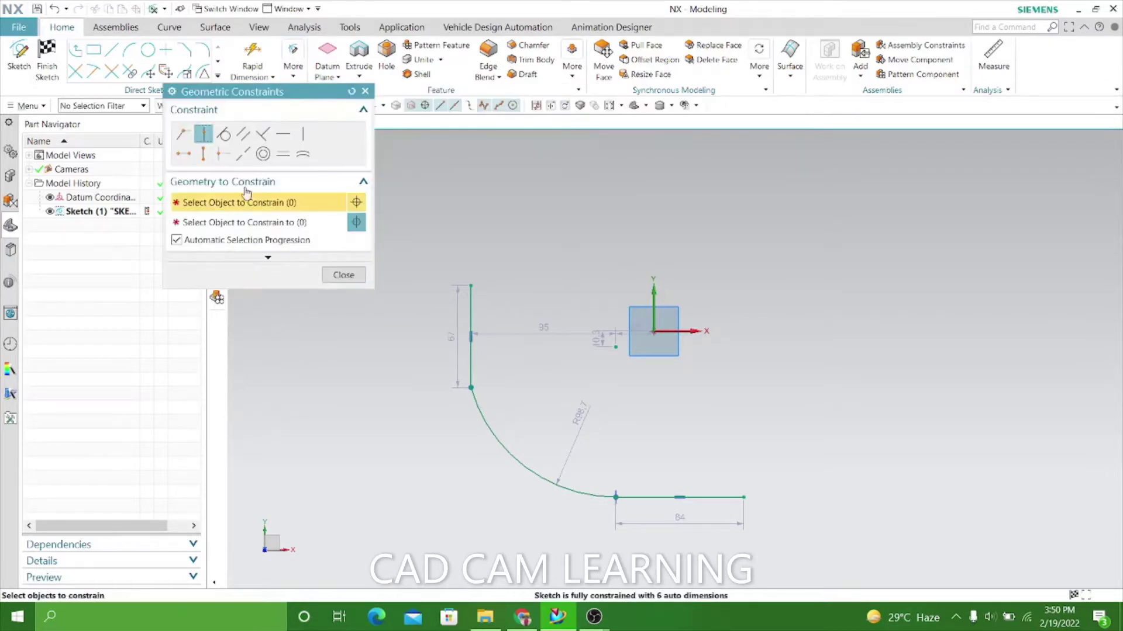
Step: Make the arc tangent to the vertical line; the horizontal-line tangency already exists
click(223, 134)
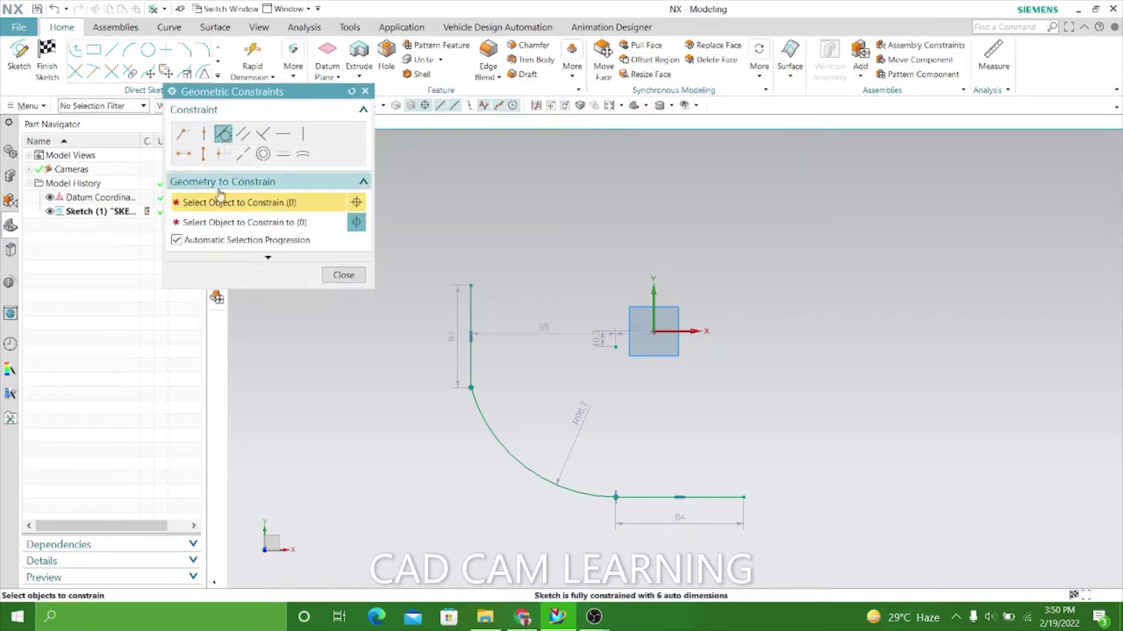
click(472, 324)
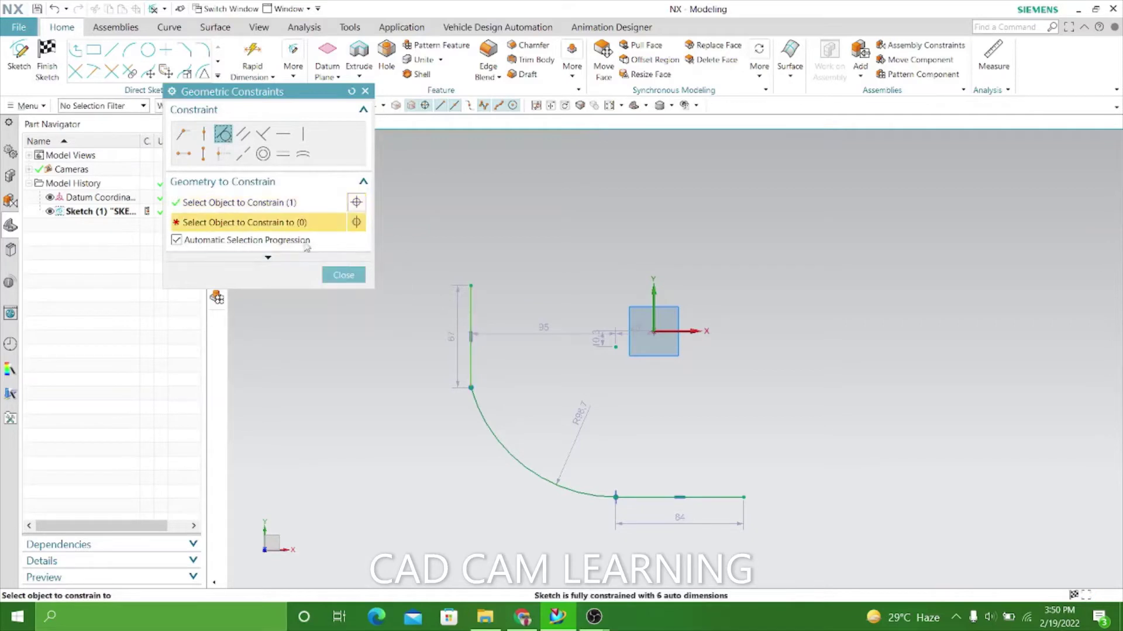
click(488, 438)
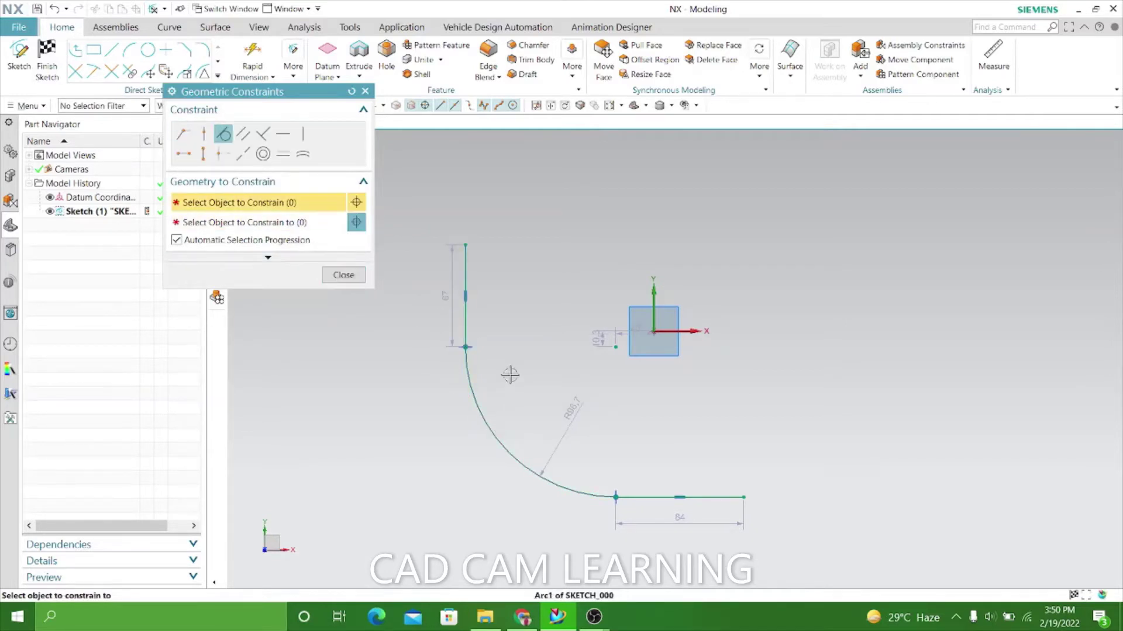
click(657, 496)
click(585, 493)
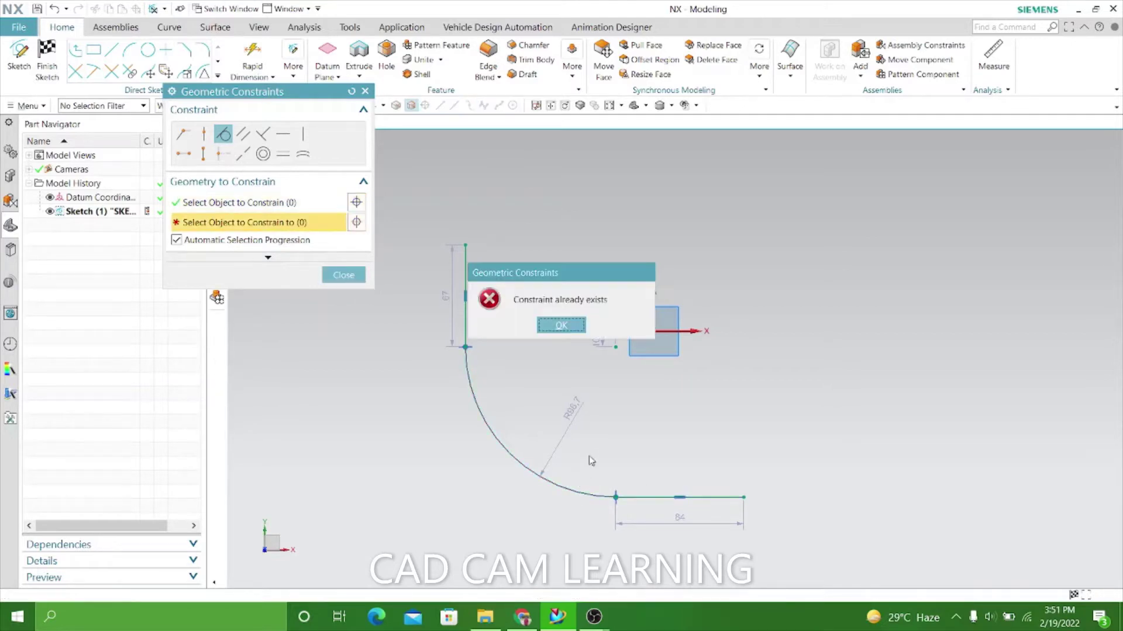
click(559, 326)
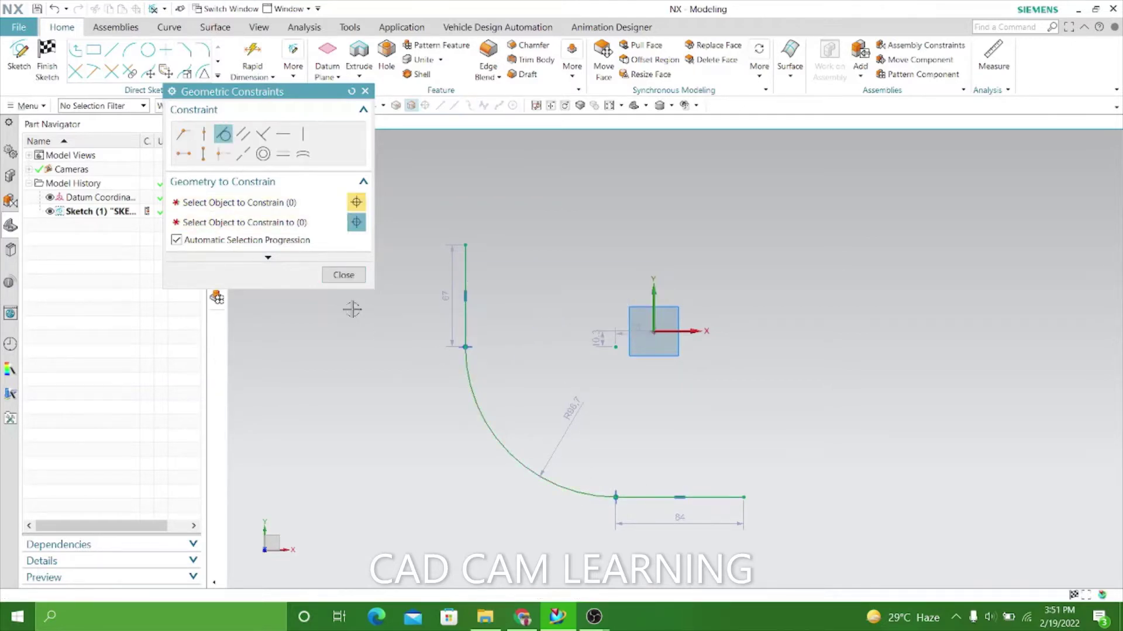
click(343, 275)
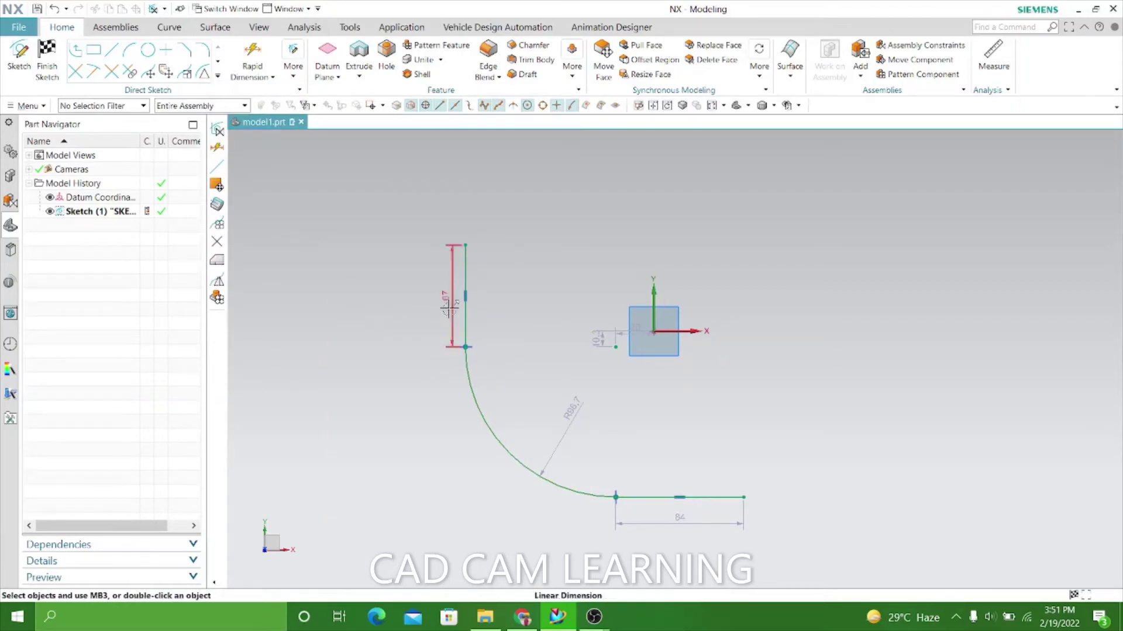
Step: Change the vertical and horizontal leg dimensions both to 150
double_click(445, 307)
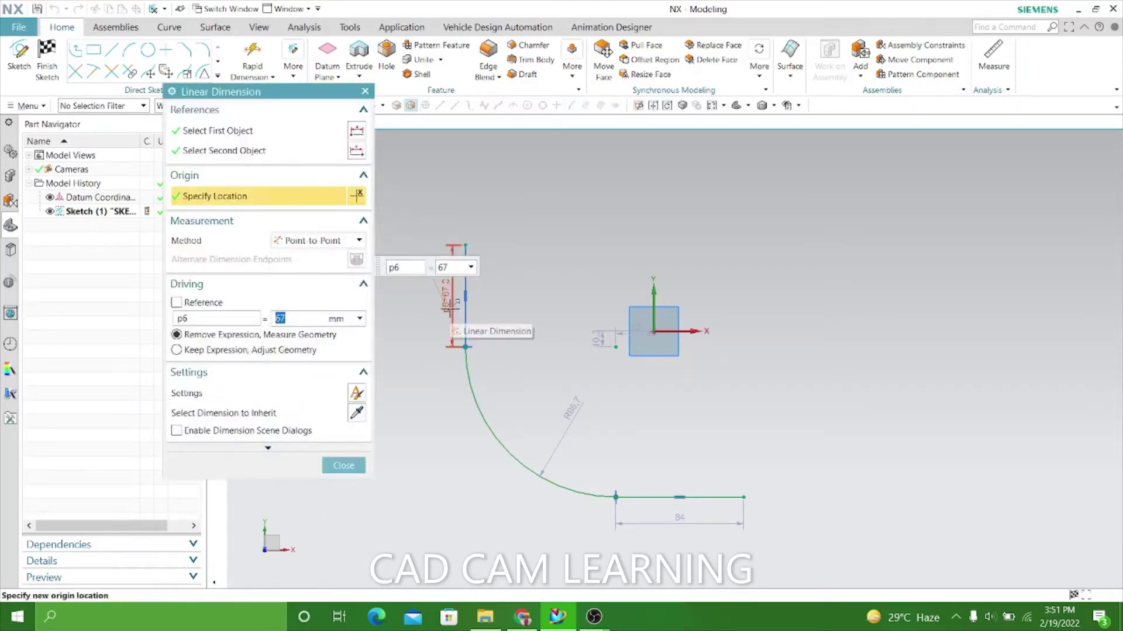
text(150)
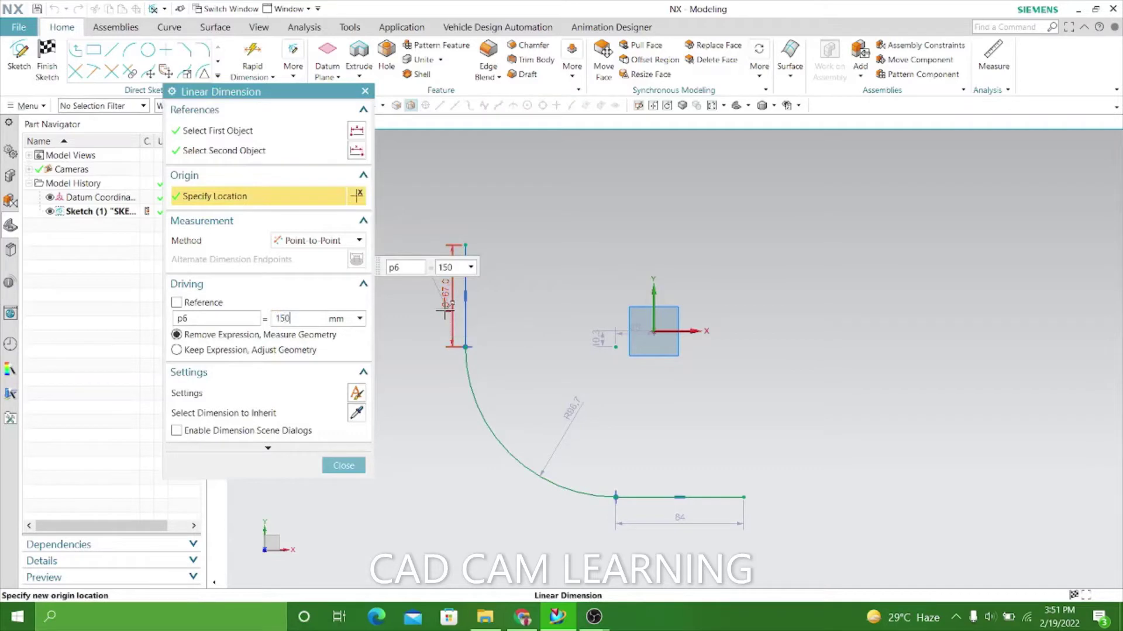
key(Return)
scroll(587, 239, down, 3)
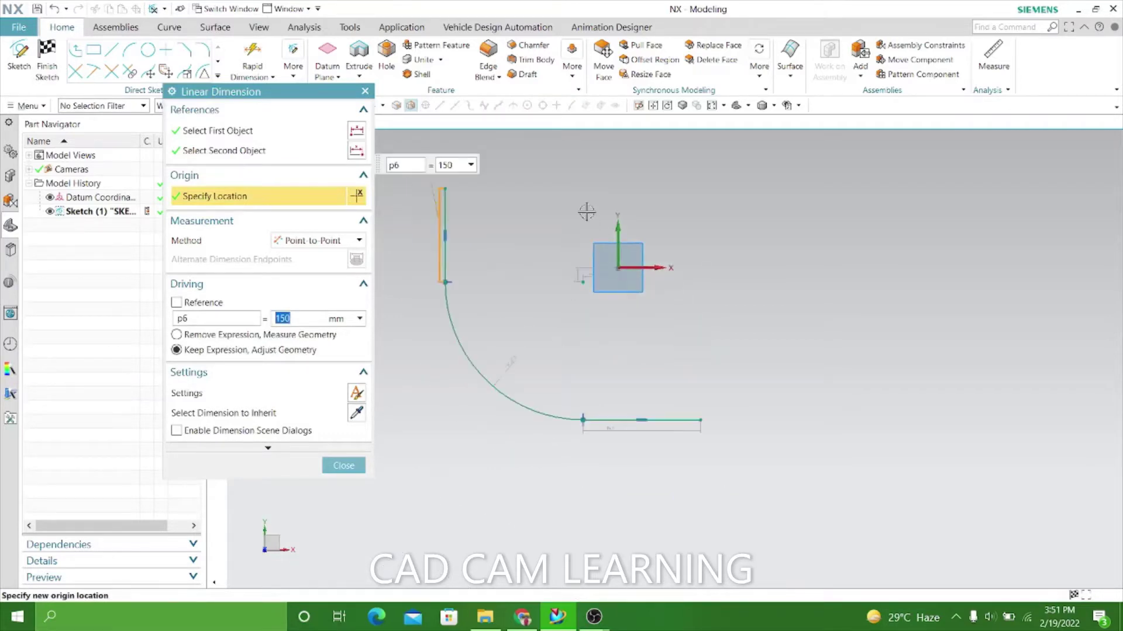
middle_click(648, 434)
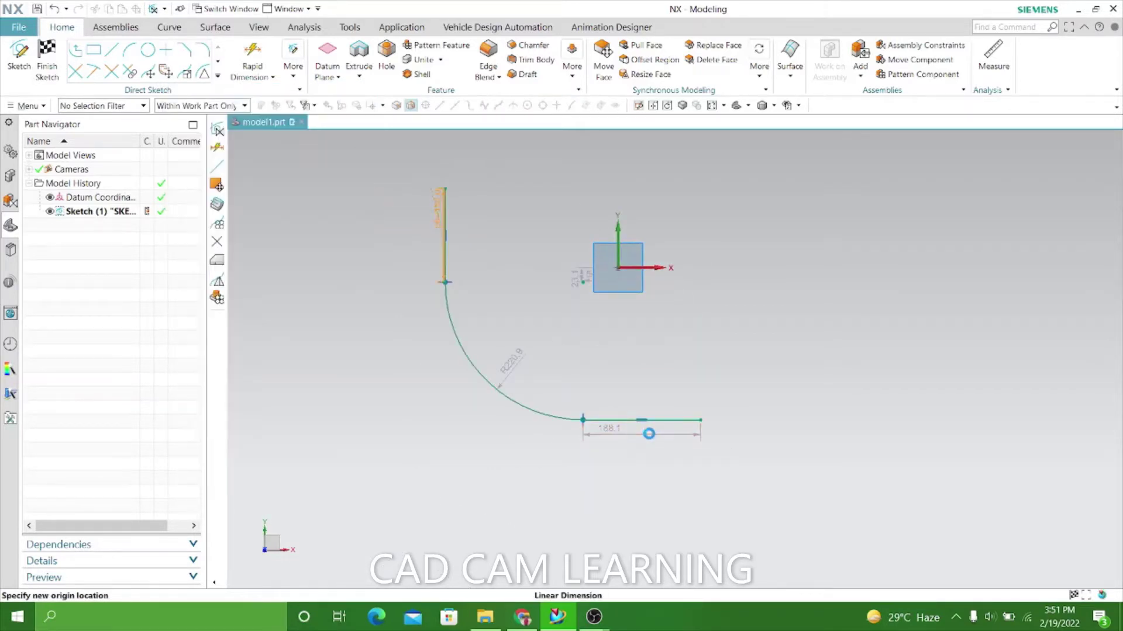
double_click(648, 433)
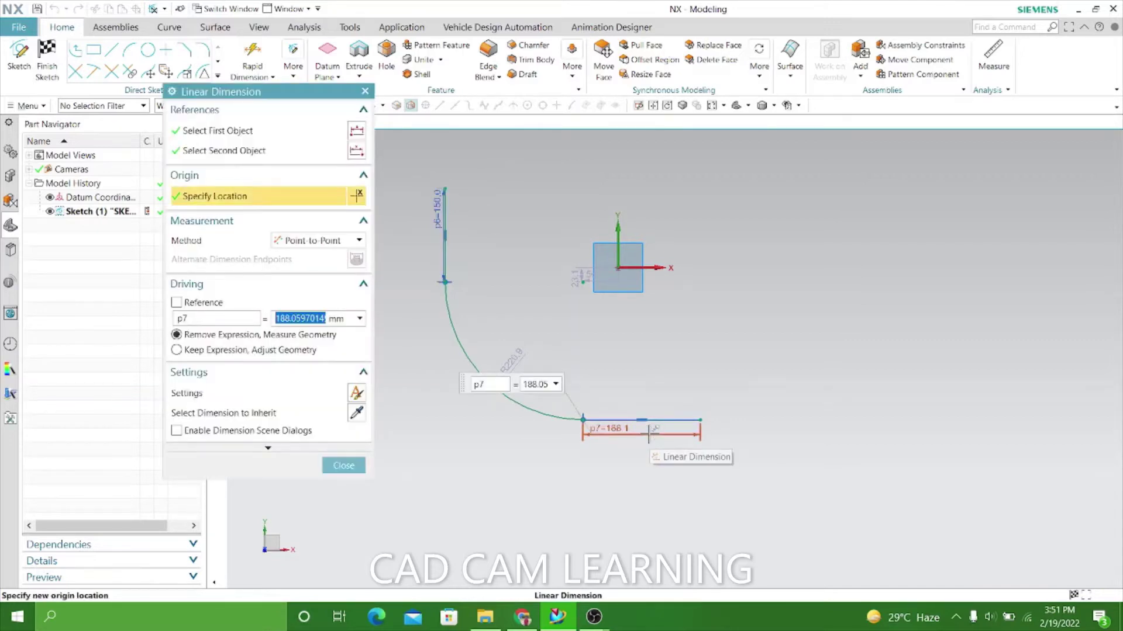
text(150)
key(Return)
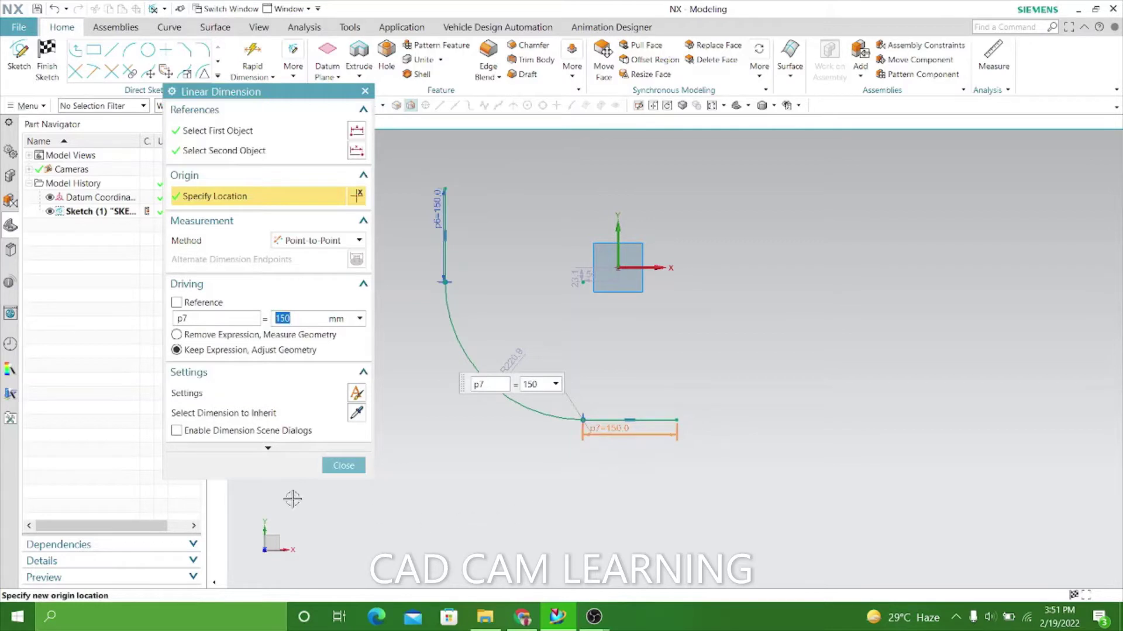
click(344, 466)
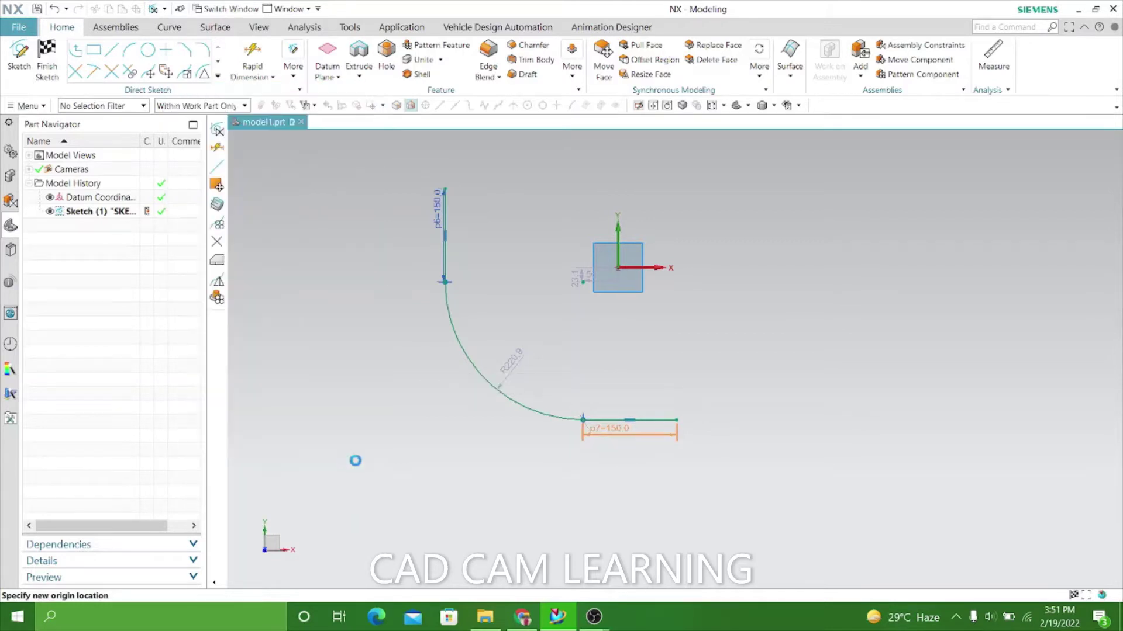
click(292, 69)
Step: Constrain the vertical leg's top endpoint onto the X axis with Point on Curve
click(328, 105)
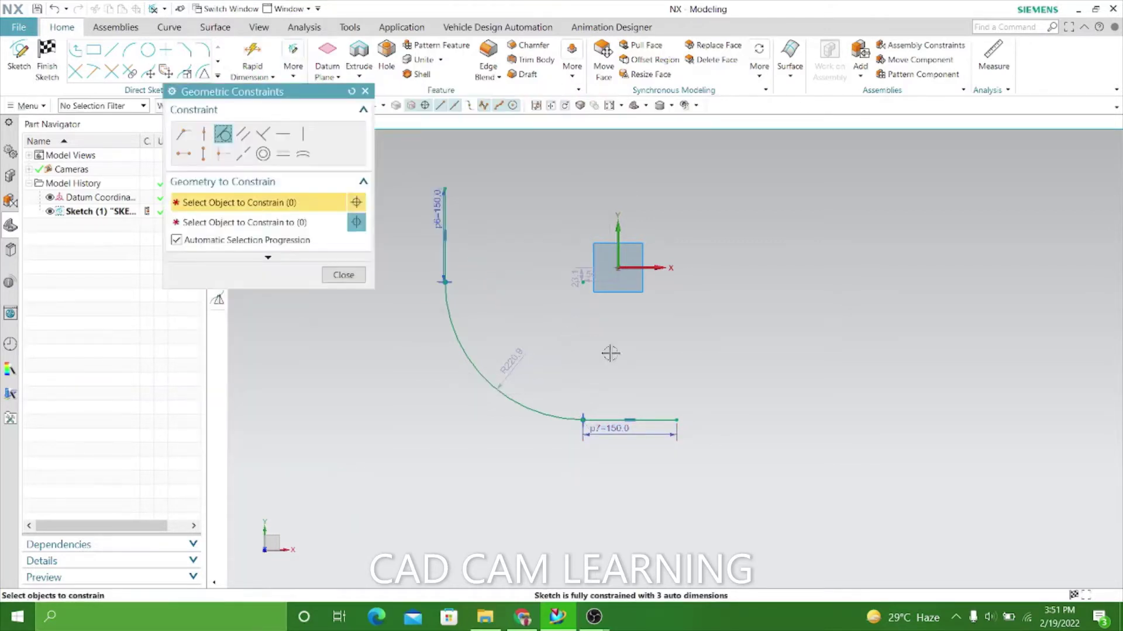
scroll(610, 354, down, 1)
click(202, 134)
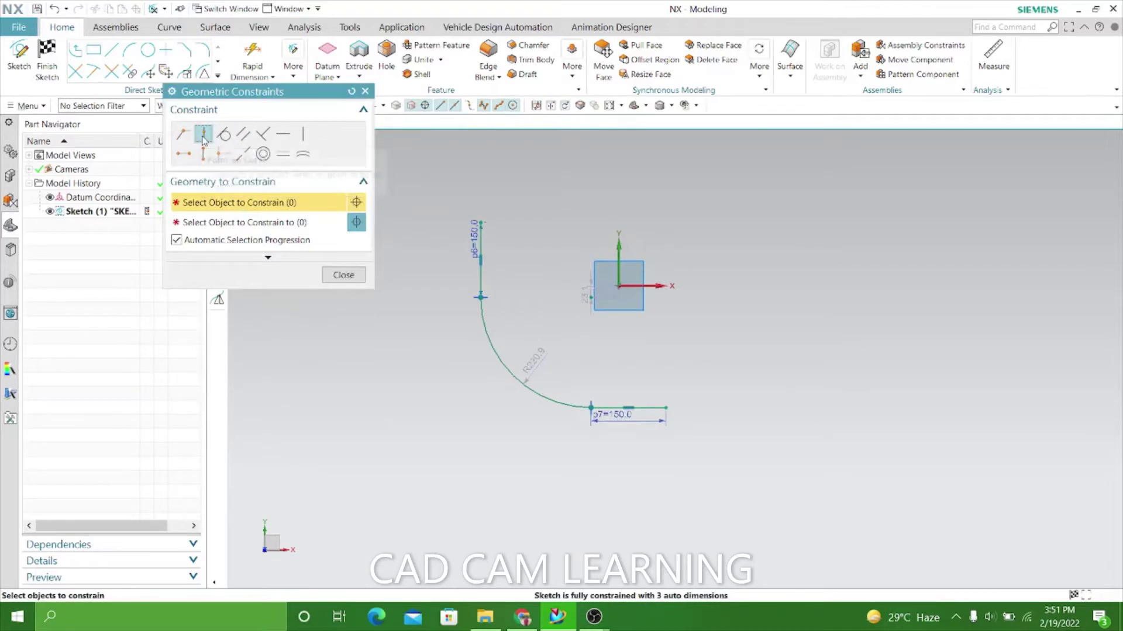
click(480, 222)
click(656, 283)
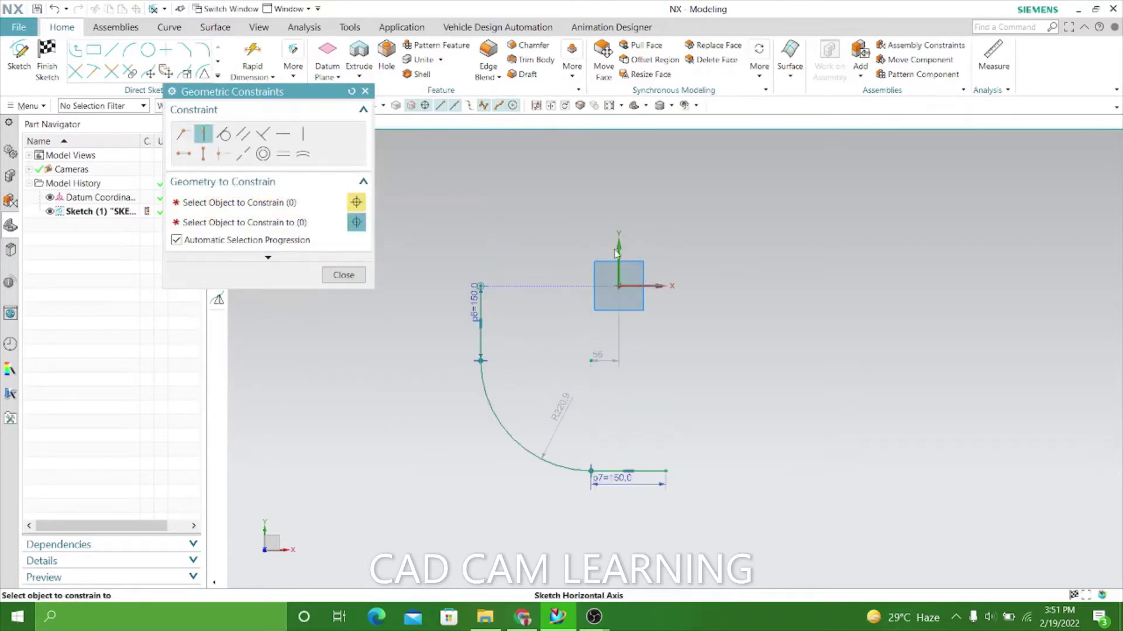
Step: Put the horizontal leg's free endpoint on the Y axis and finish the sketch
scroll(516, 185, down, 3)
click(595, 329)
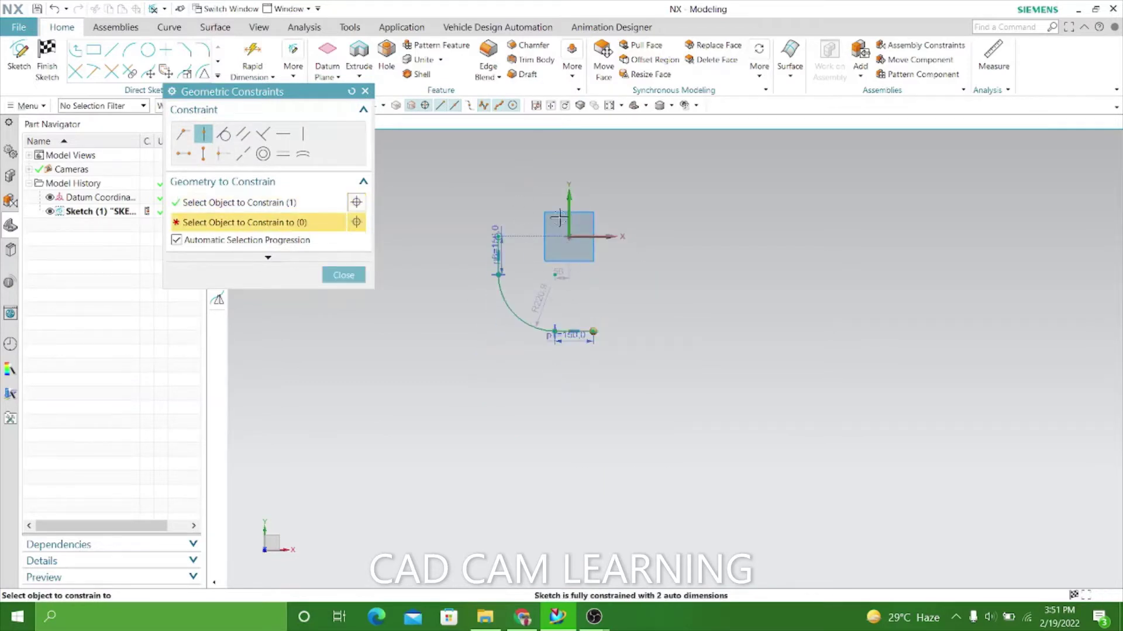
click(570, 196)
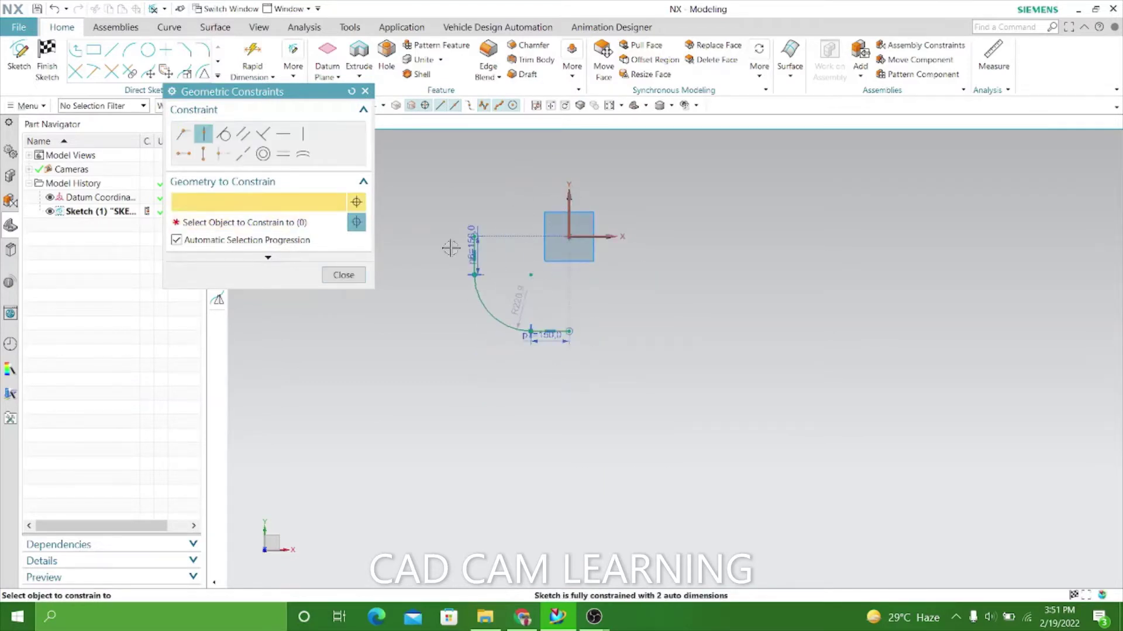
click(344, 275)
scroll(361, 240, up, 4)
scroll(397, 258, down, 1)
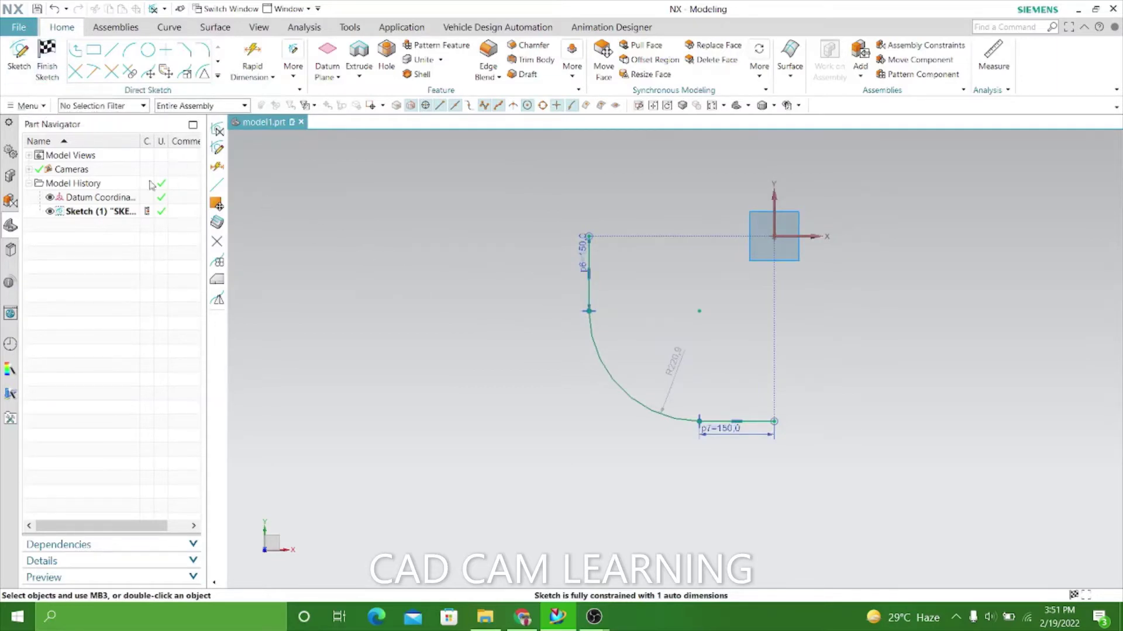
click(44, 78)
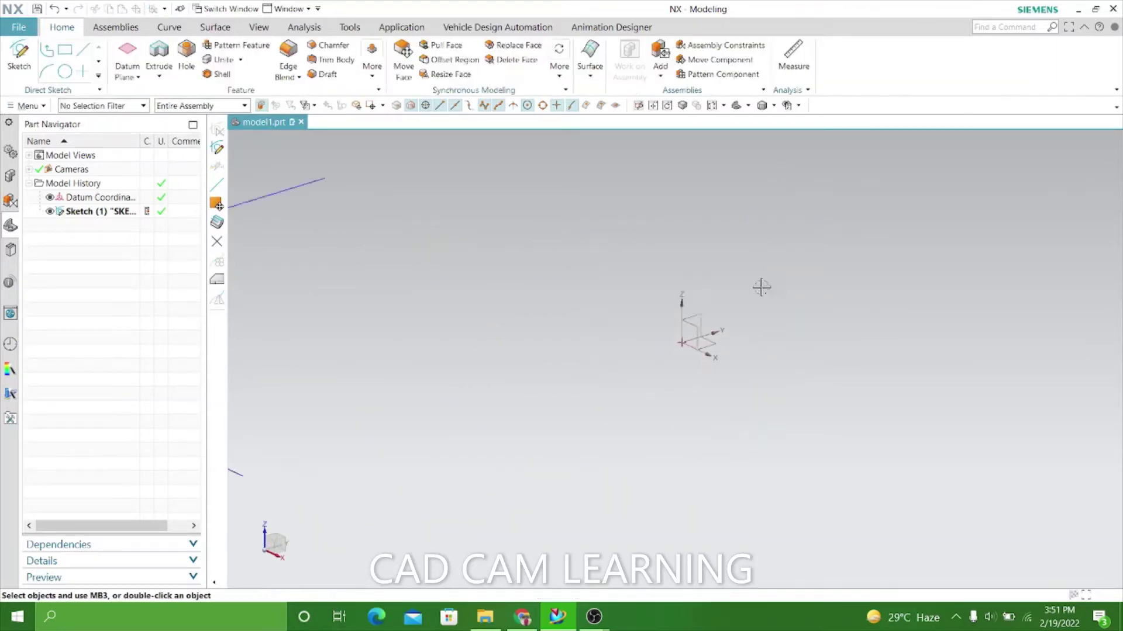
Step: Start Sketch (2) on the datum plane at the end of the path line
click(22, 75)
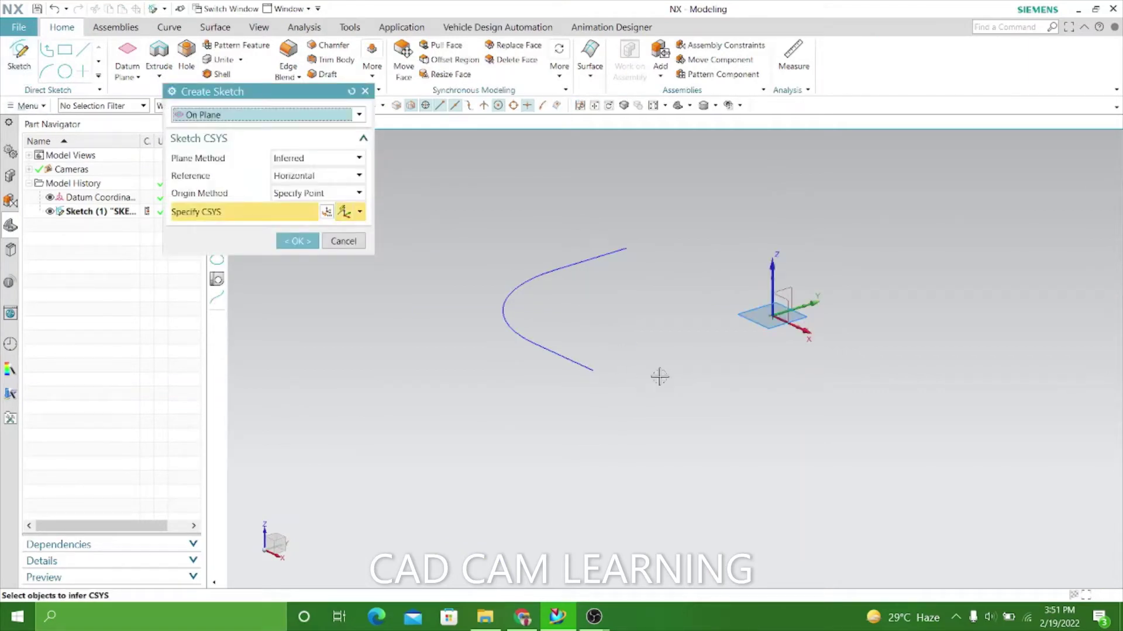
click(795, 296)
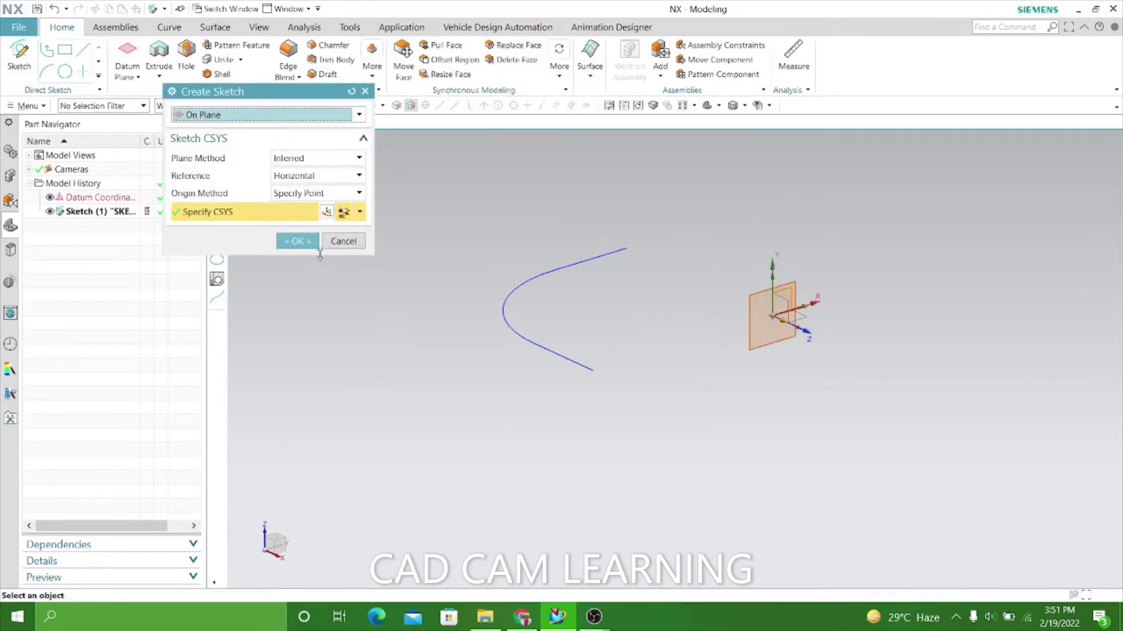
click(298, 241)
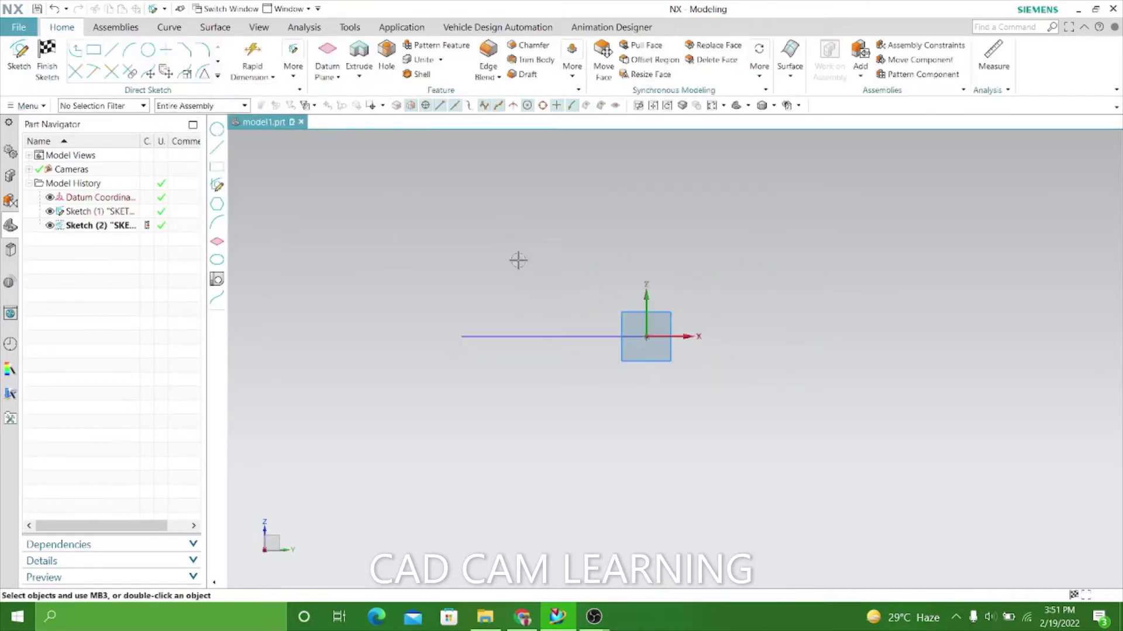
Step: Draw concentric circles of diameter 210 and 290 centred on the path line's end
click(149, 51)
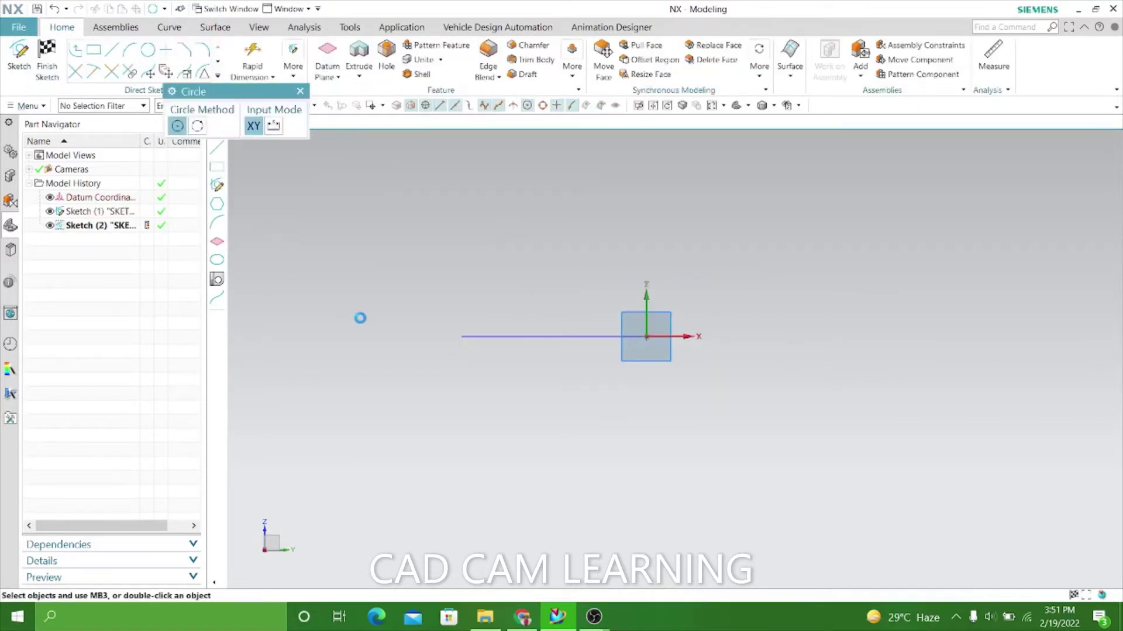
click(462, 337)
text(210)
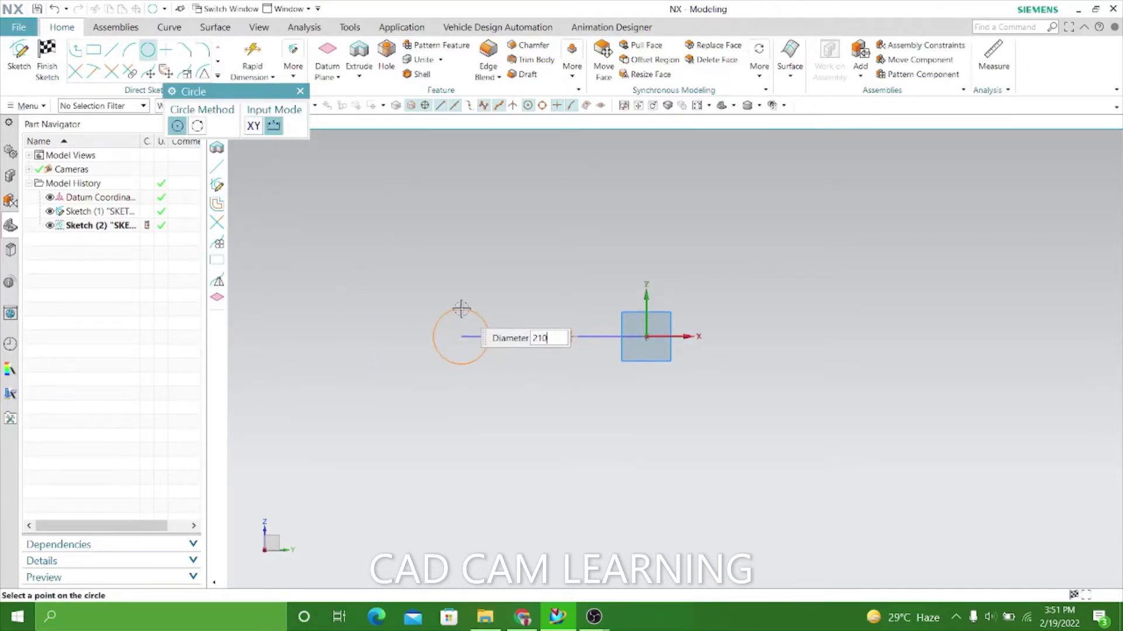
text(0)
key(Return)
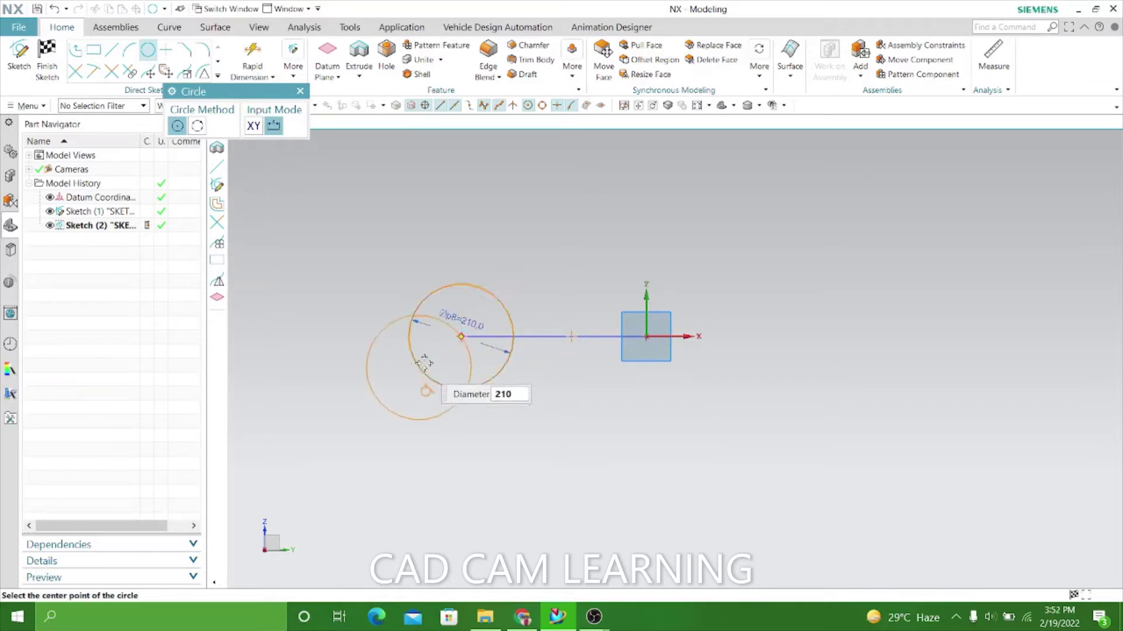
click(298, 92)
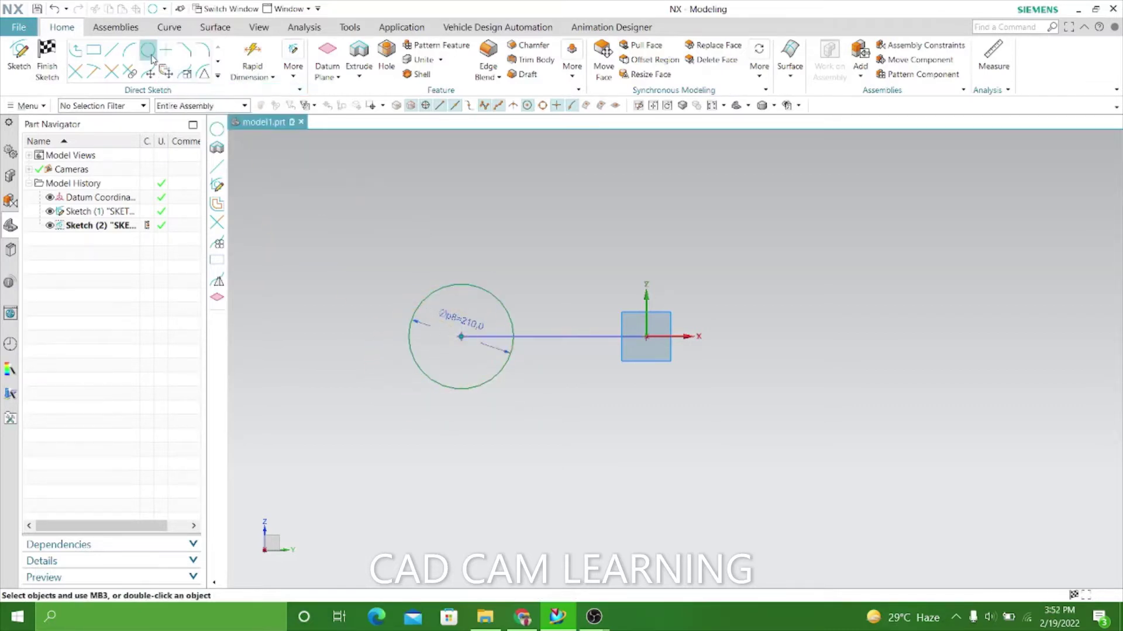
key(o)
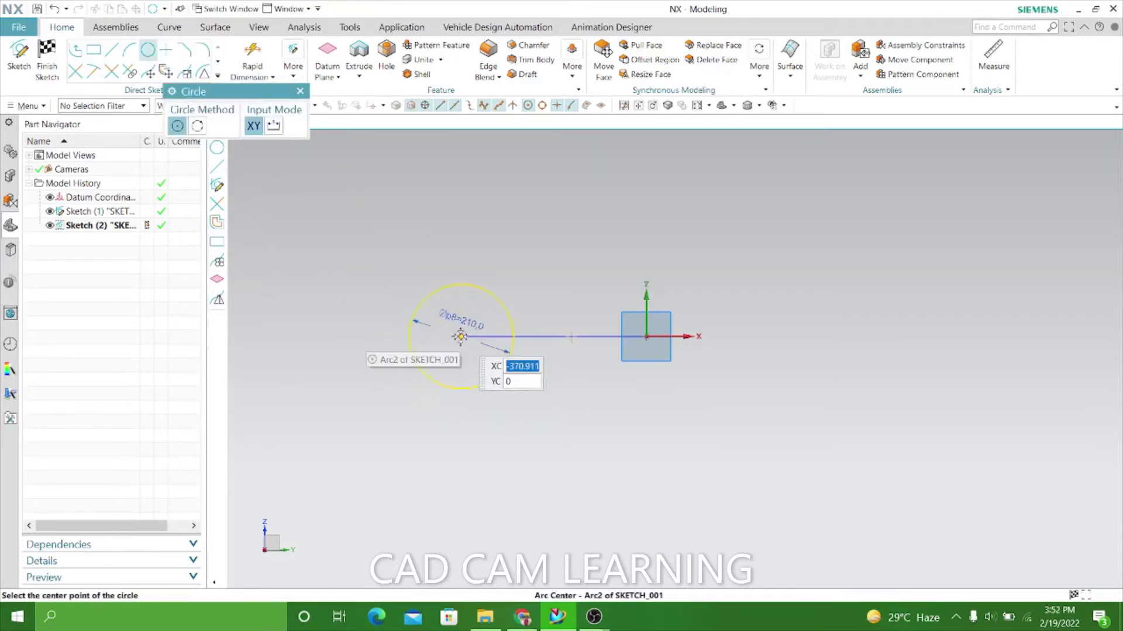
click(462, 337)
text(290)
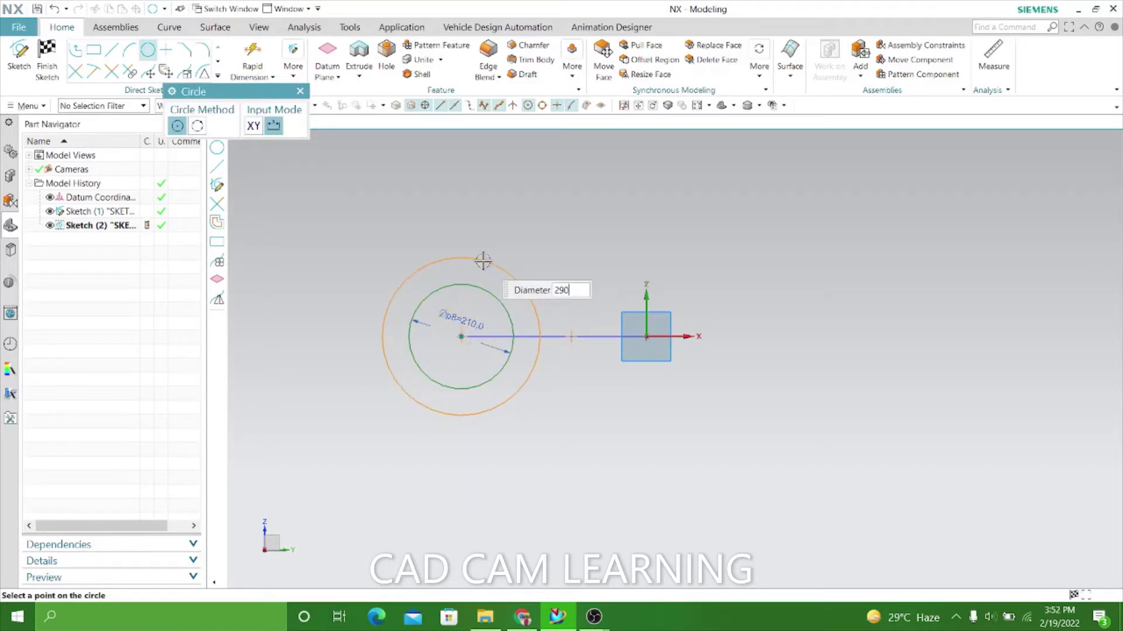
click(483, 261)
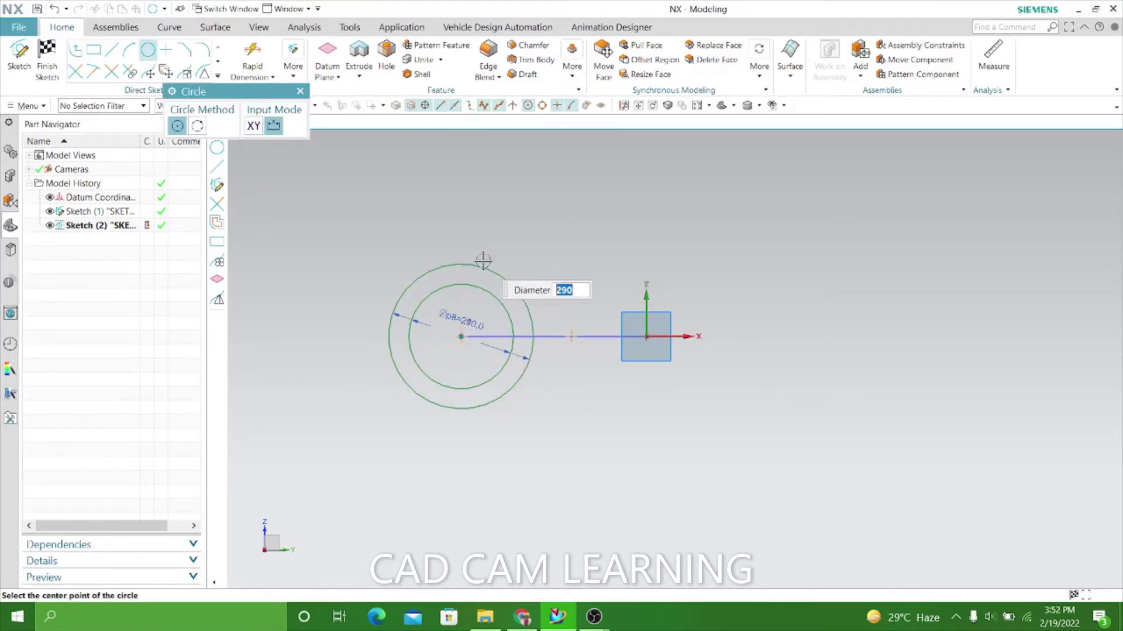
click(300, 93)
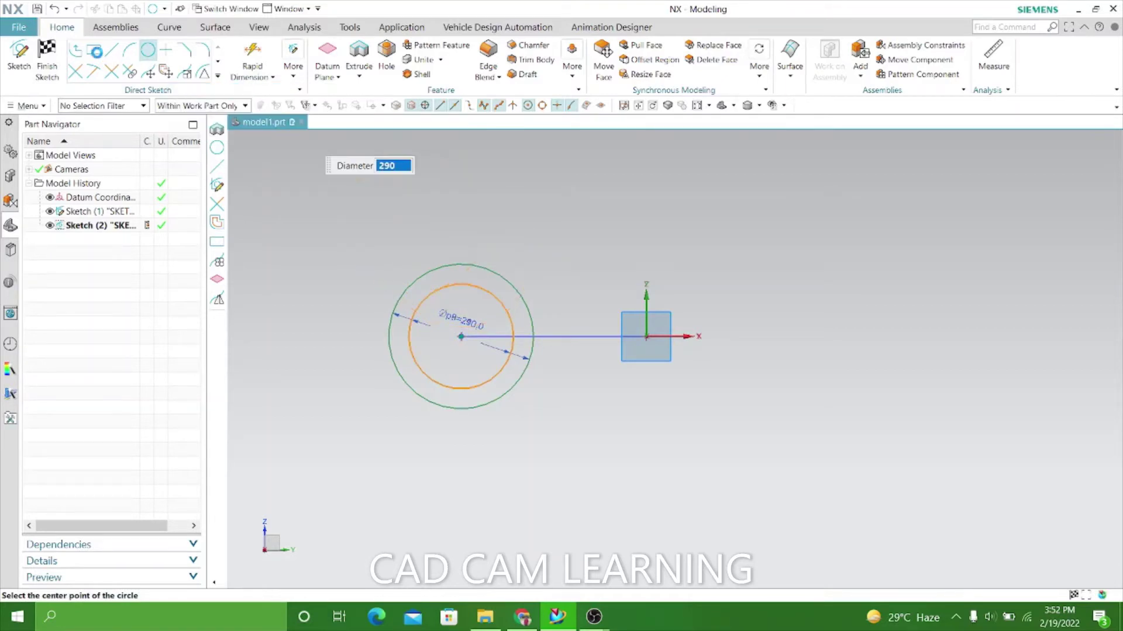
click(93, 51)
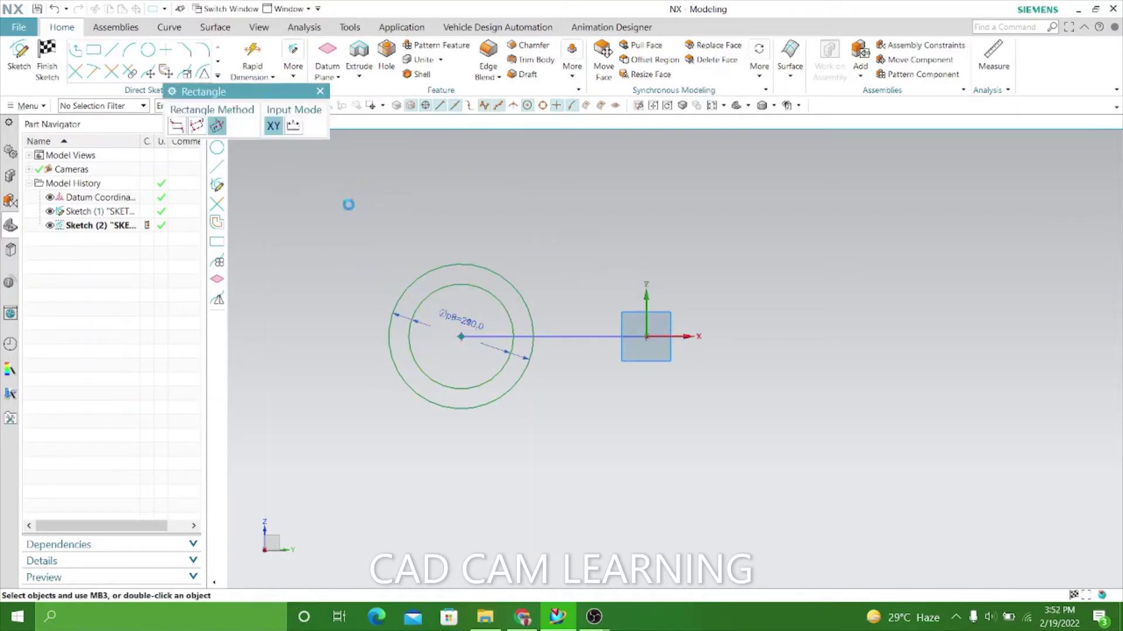
Step: Add 260 × 260 and 360 × 360 squares centred on the circles
click(461, 336)
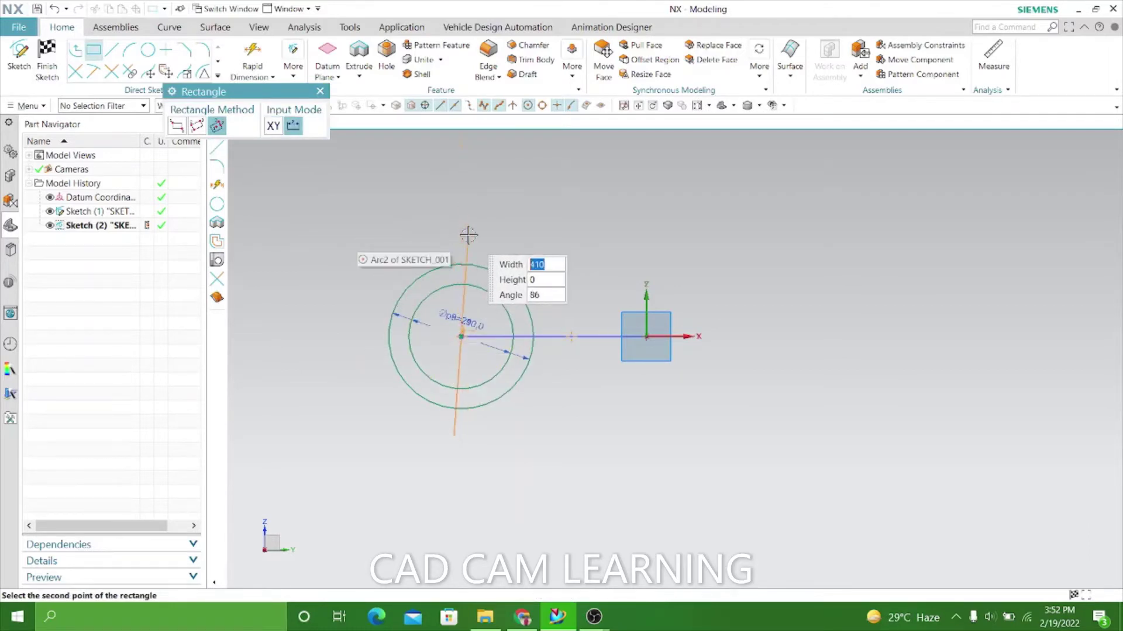
click(462, 237)
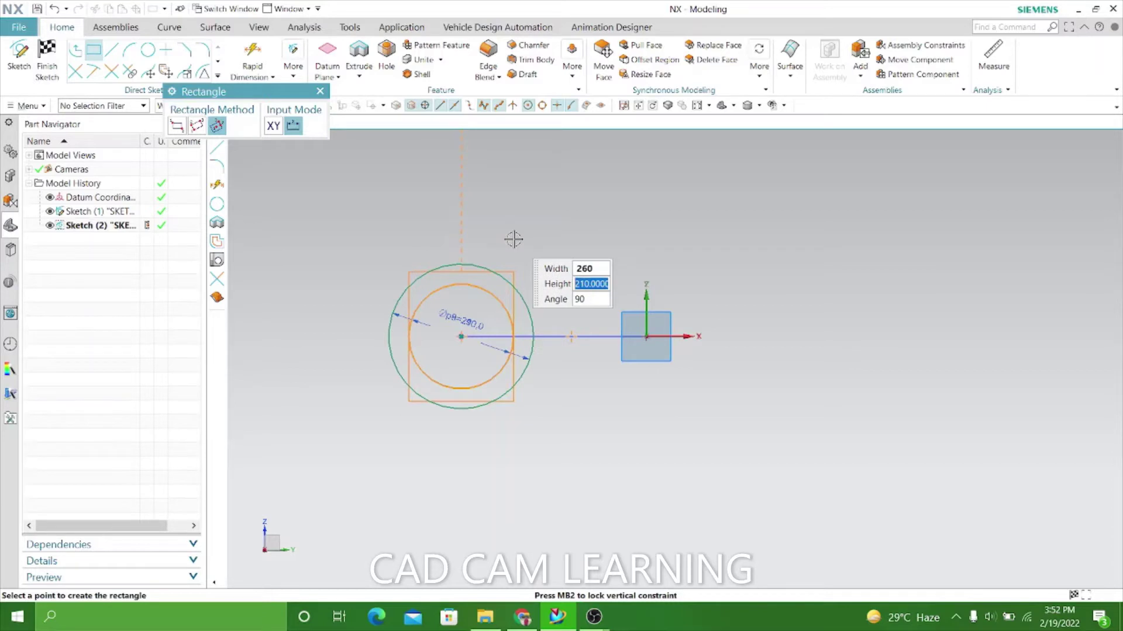
key(Tab)
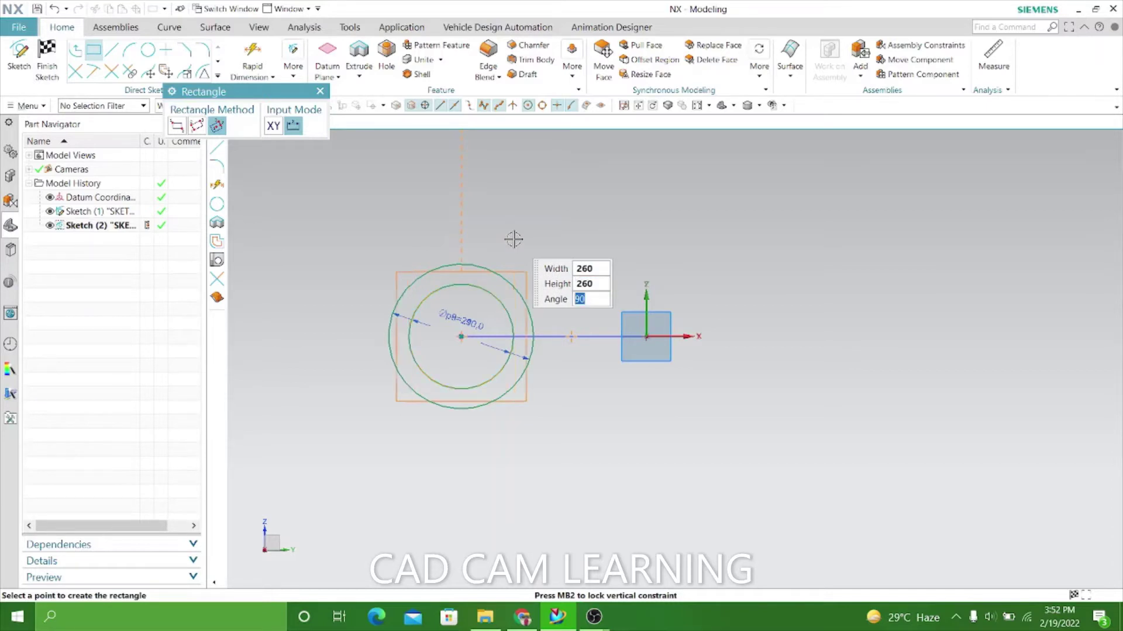
key(Return)
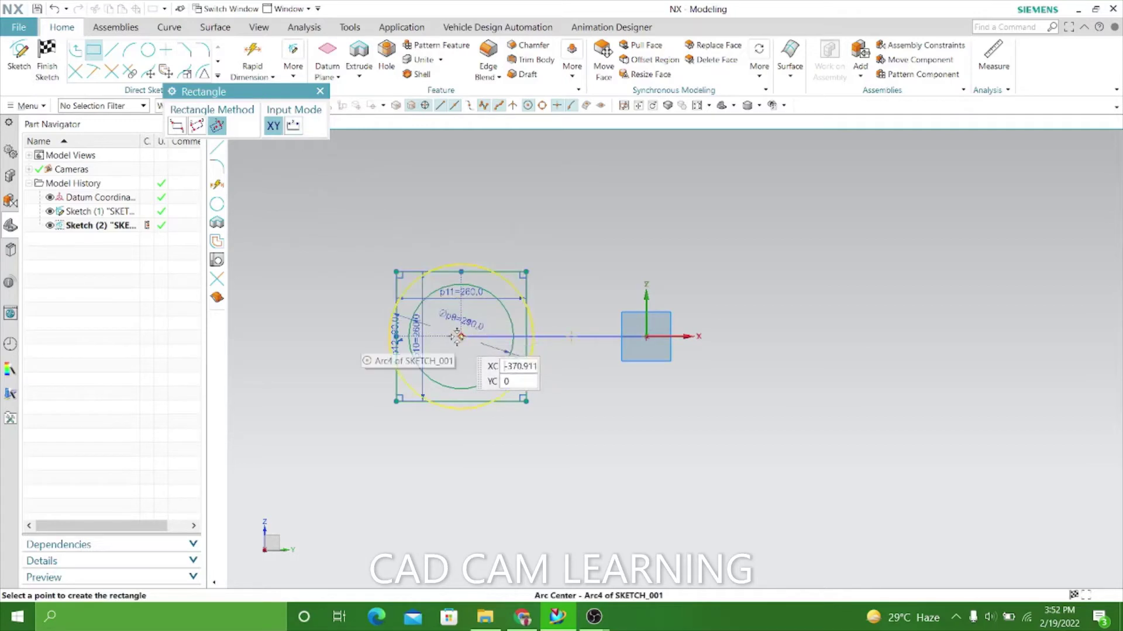
click(460, 316)
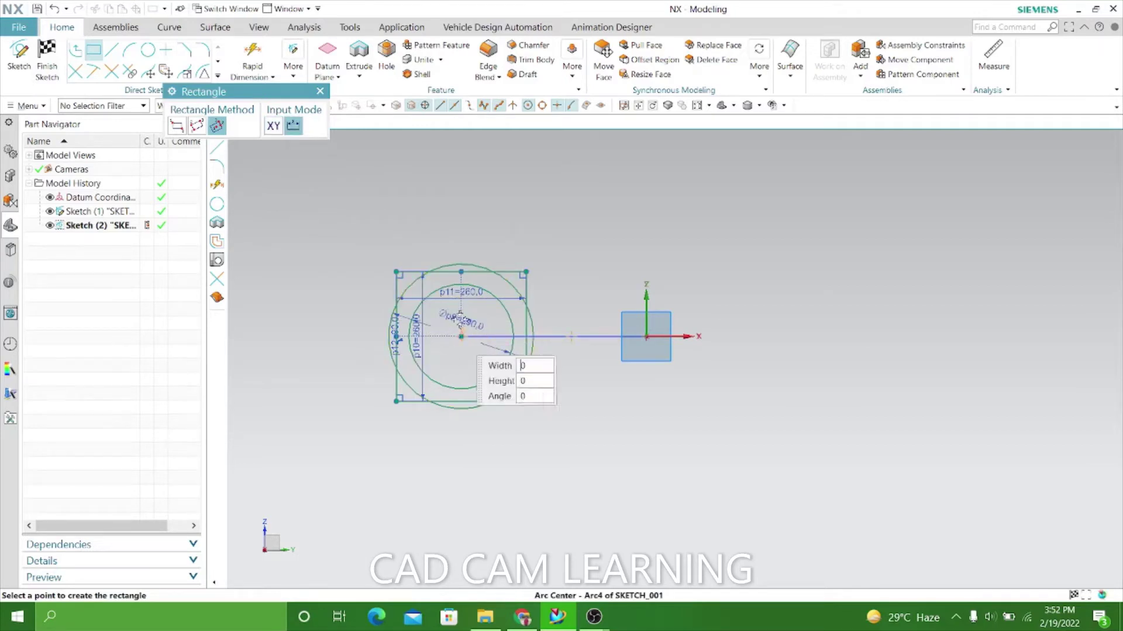
click(468, 231)
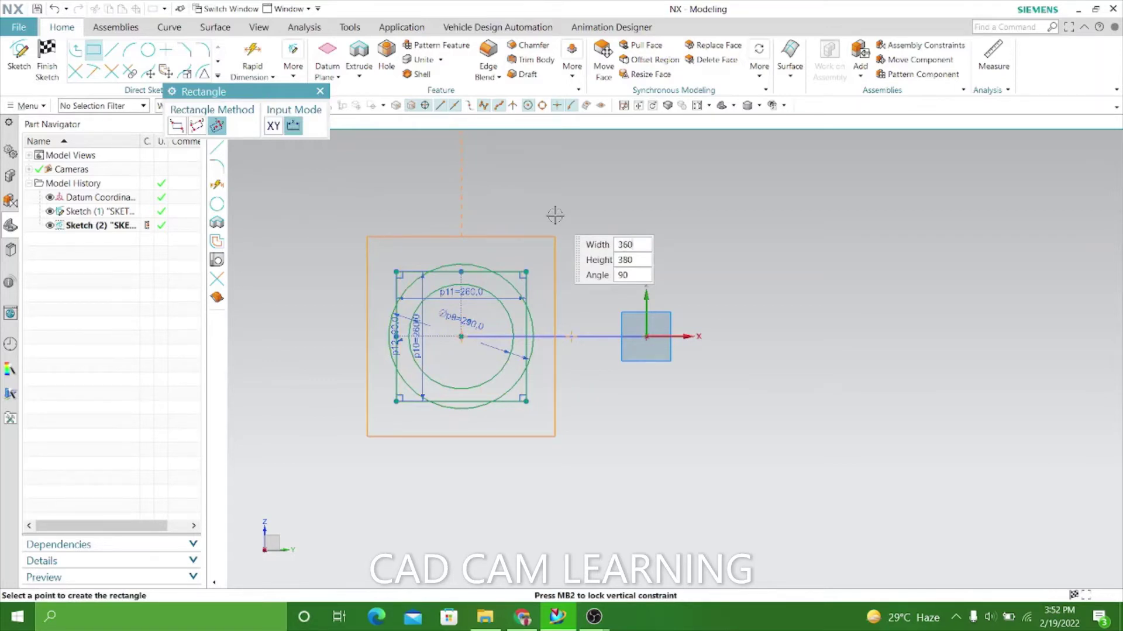
key(Tab)
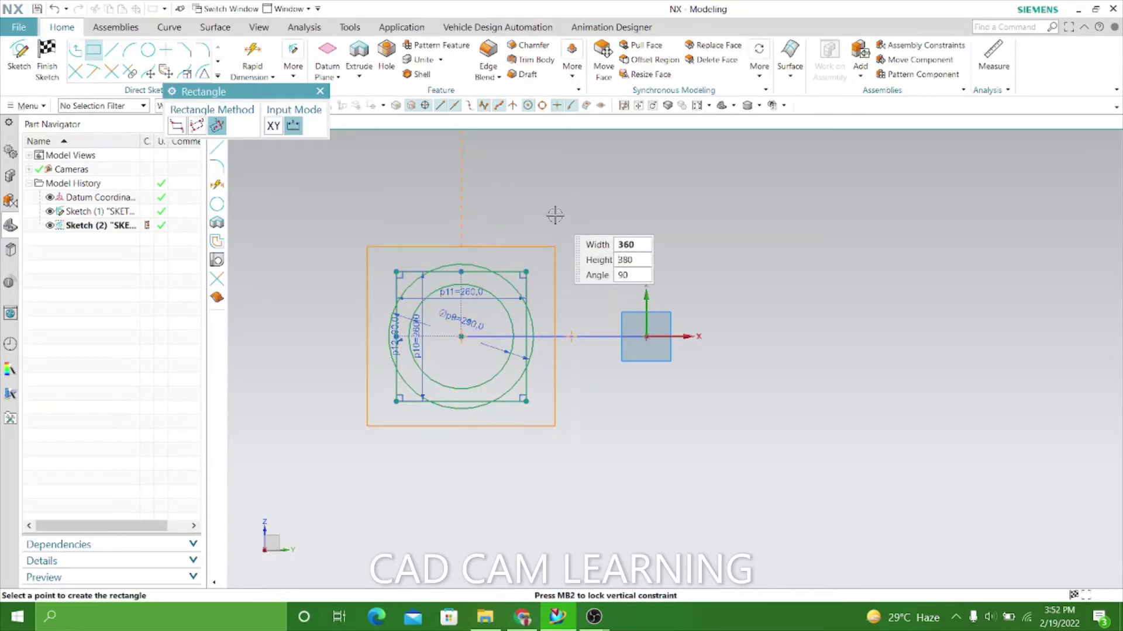
text(360)
key(Return)
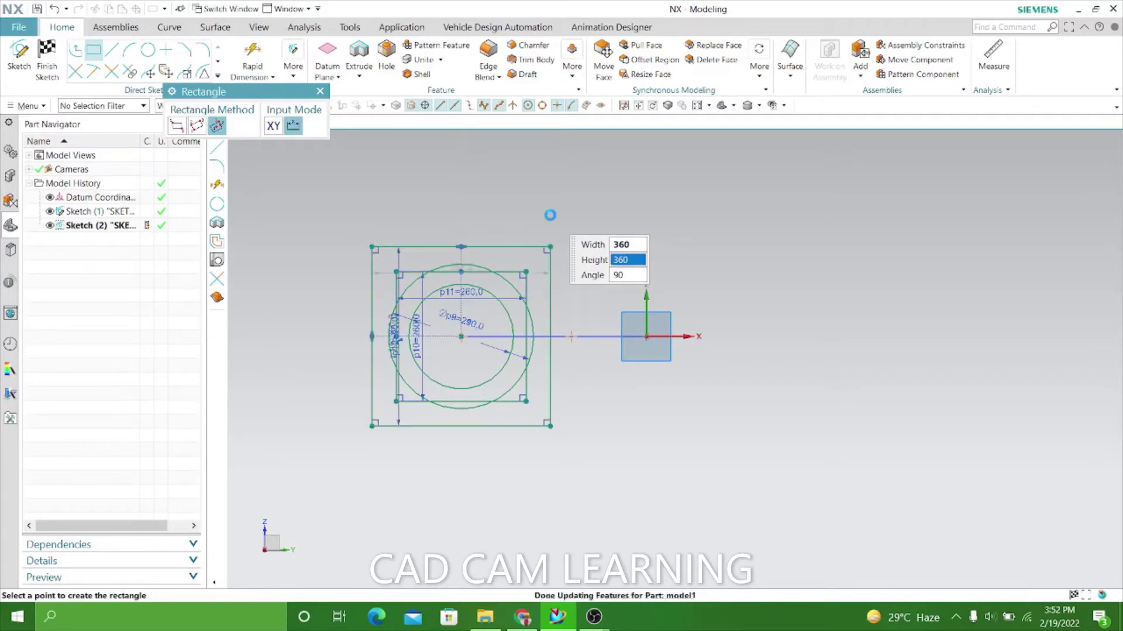
click(320, 91)
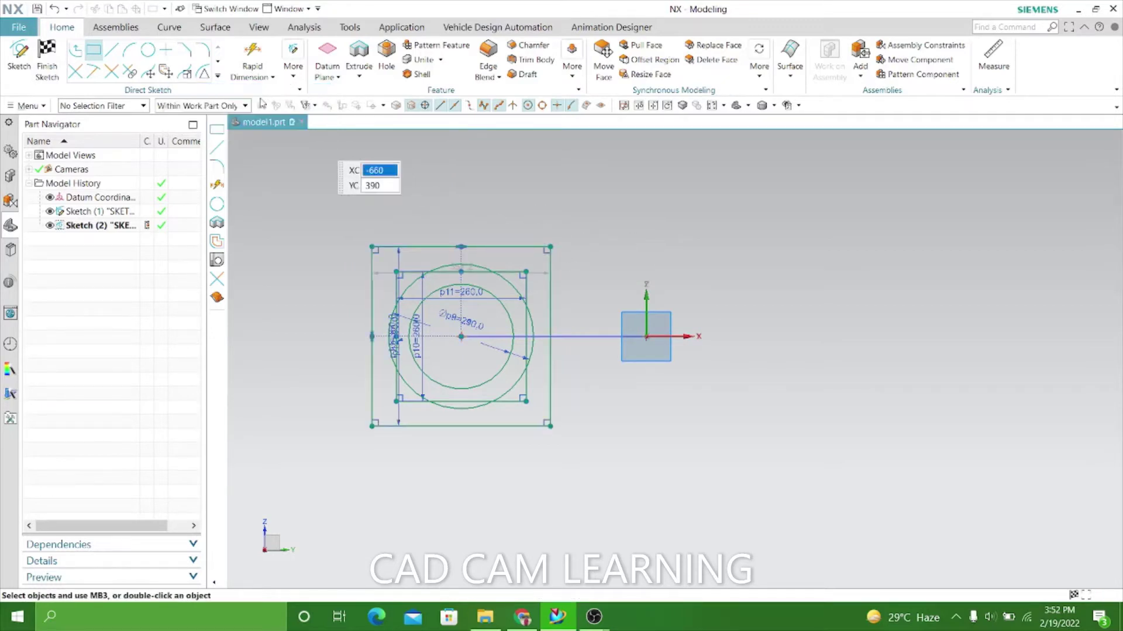
Step: Fillet the outer 360 square's corners with radius 20
key(f)
text(2)
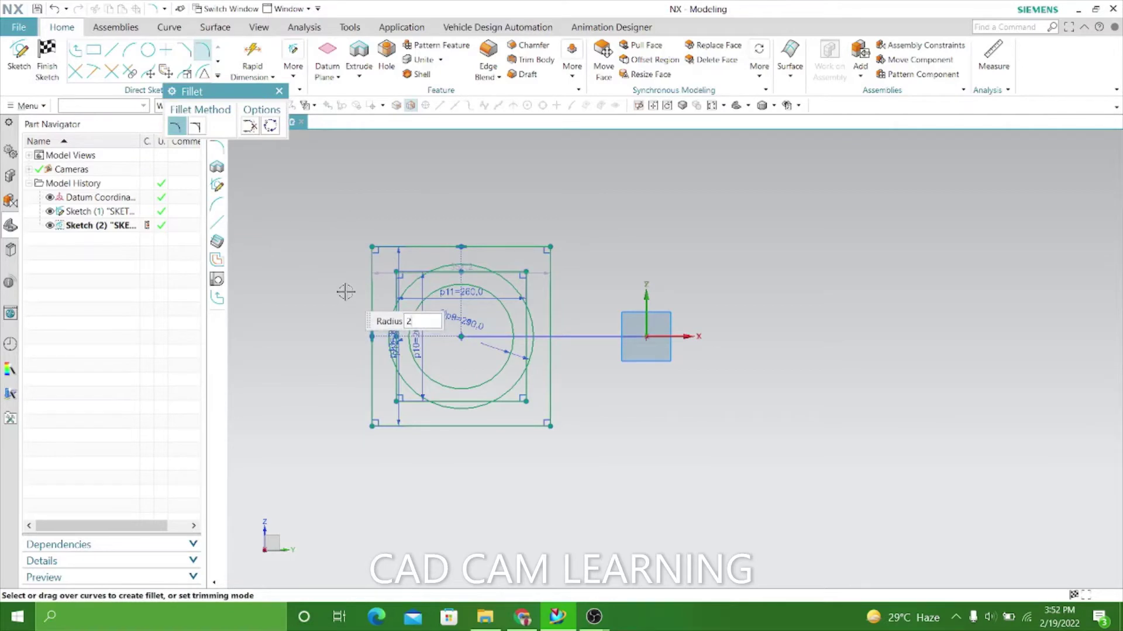
text(0)
scroll(413, 306, up, 3)
drag(308, 240, 397, 164)
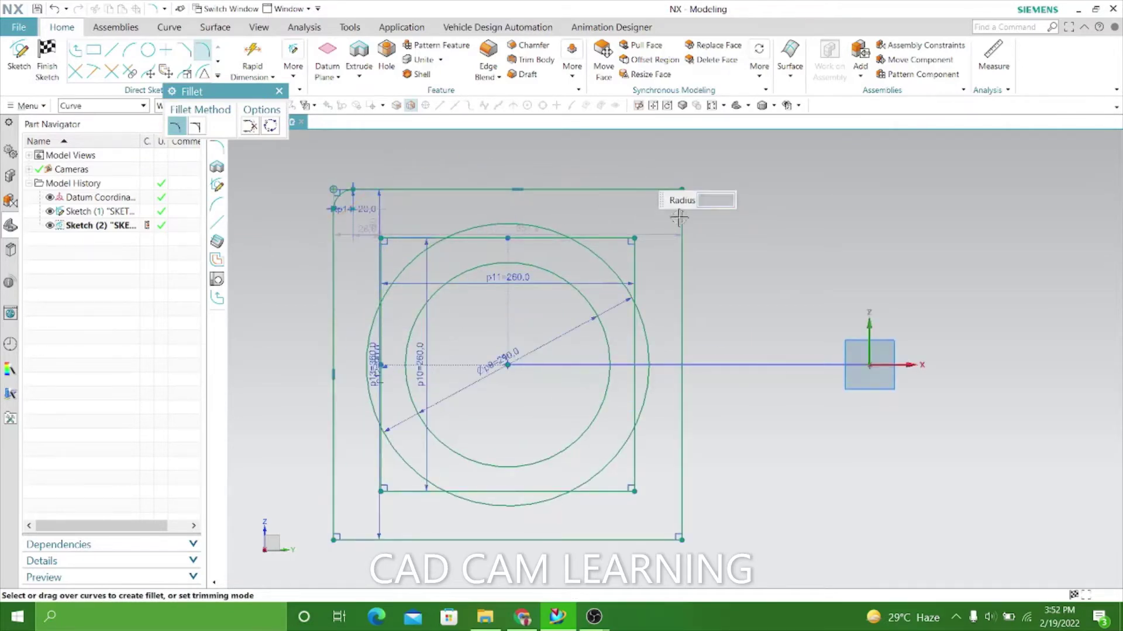
scroll(691, 358, down, 4)
scroll(688, 320, up, 4)
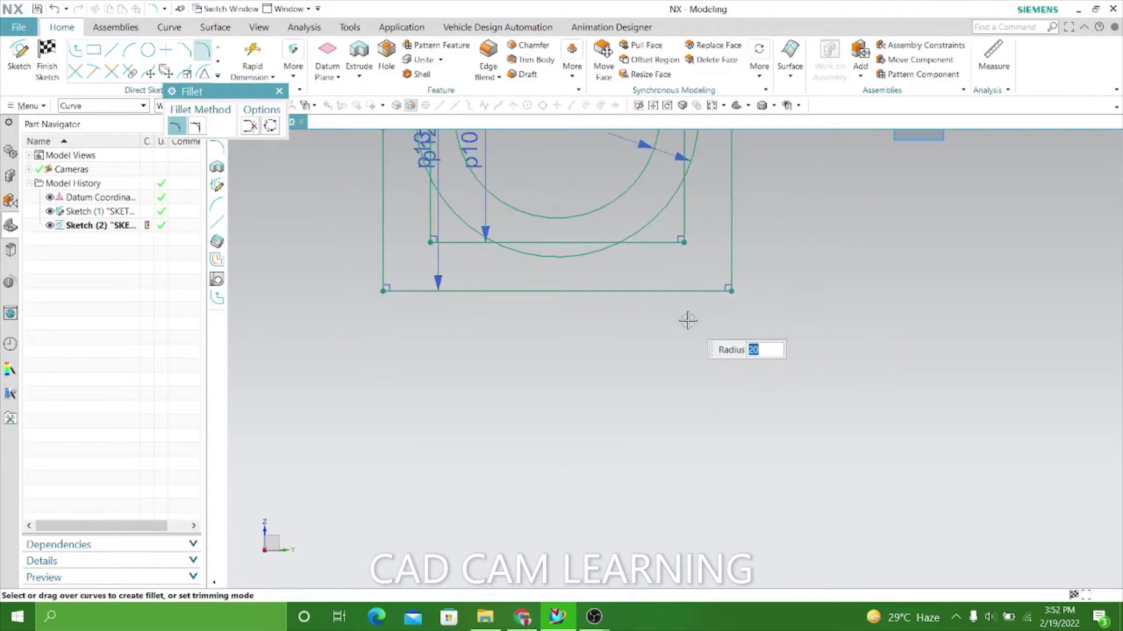
mouse_move(688, 320)
mouse_down()
mouse_move(752, 226)
mouse_move(714, 293)
mouse_up()
scroll(676, 343, down, 3)
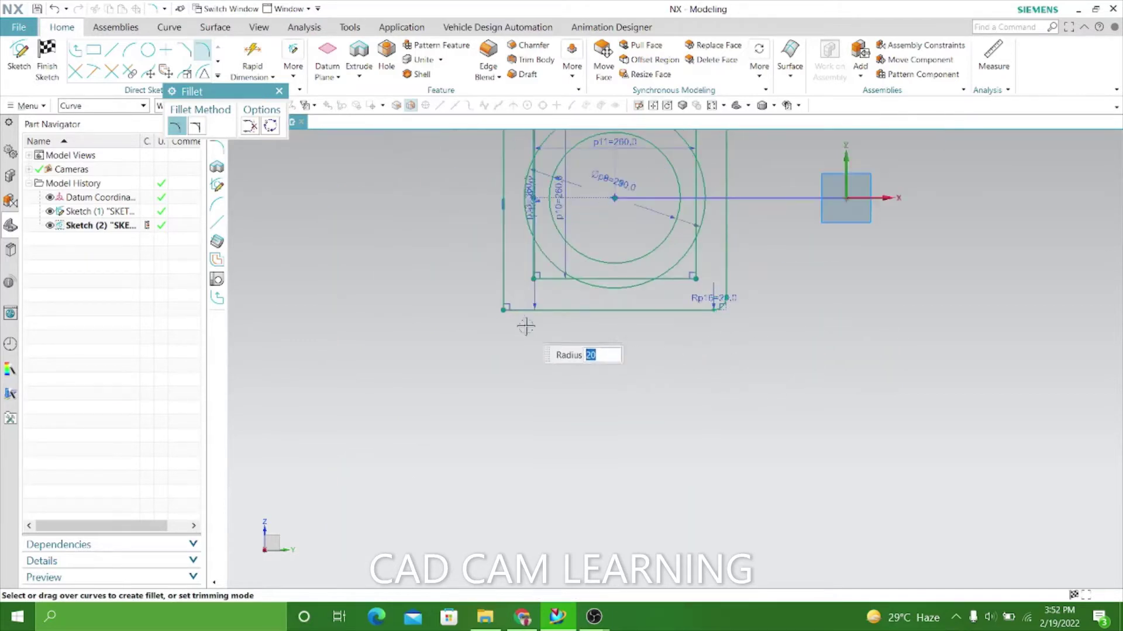
drag(517, 320, 477, 279)
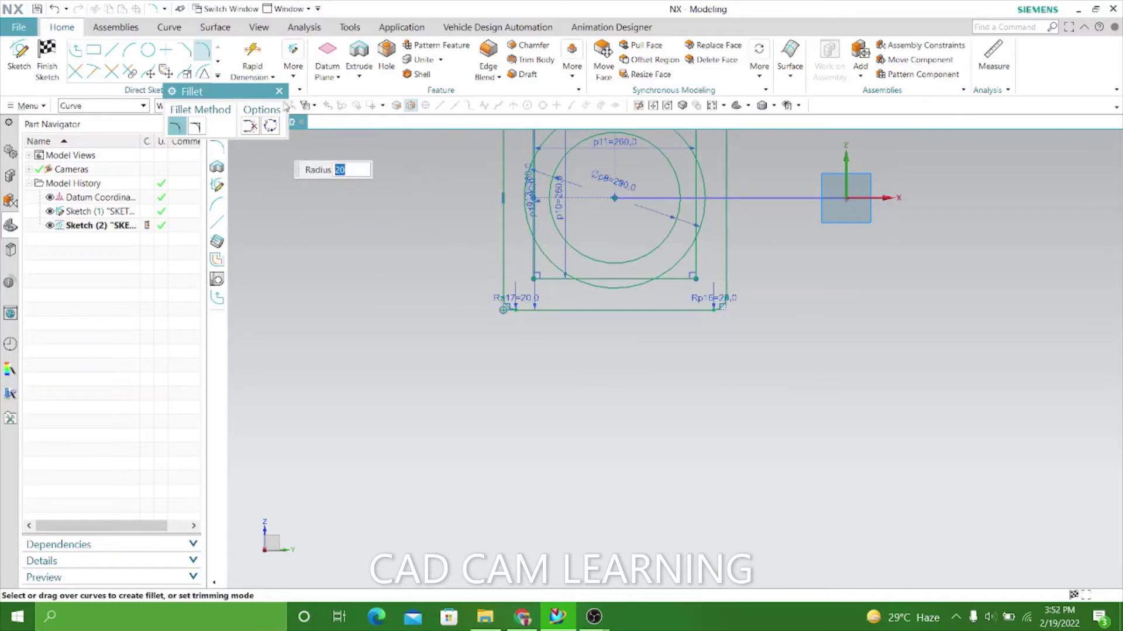
click(279, 91)
scroll(617, 383, down, 2)
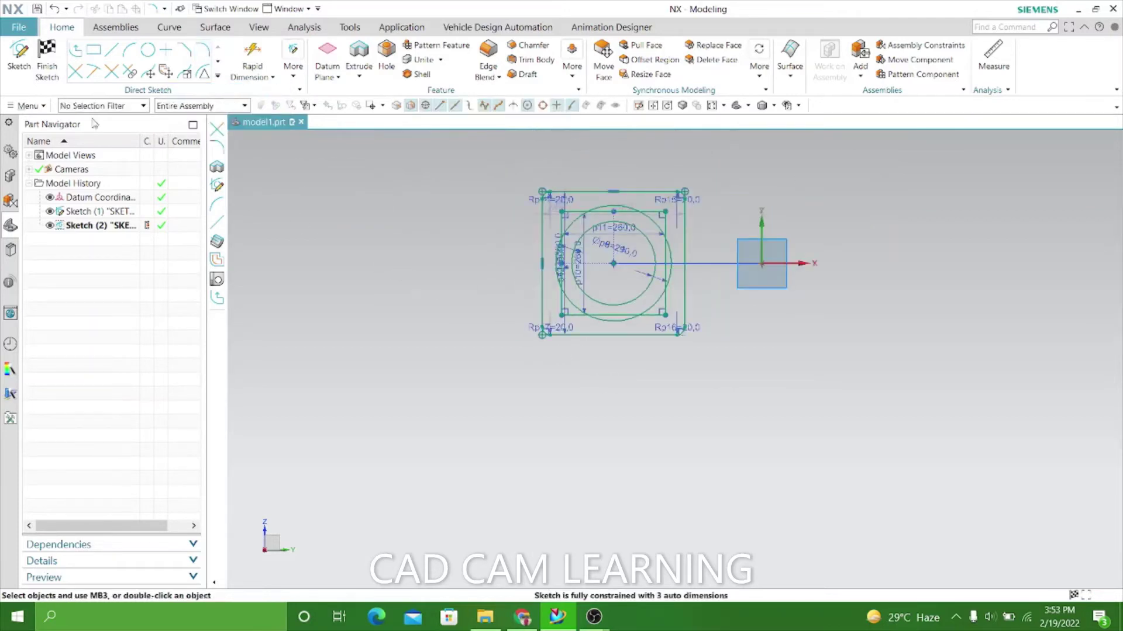
Step: Finish Sketch (2) and create a sketch on the datum YZ plane
click(42, 69)
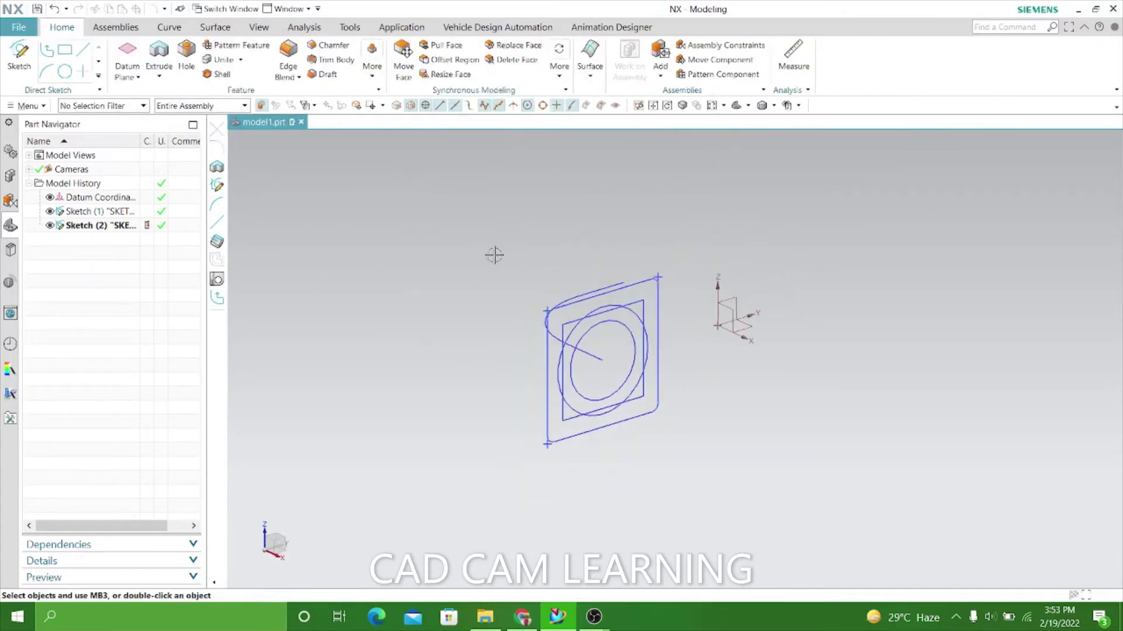
middle_drag(493, 253, 510, 376)
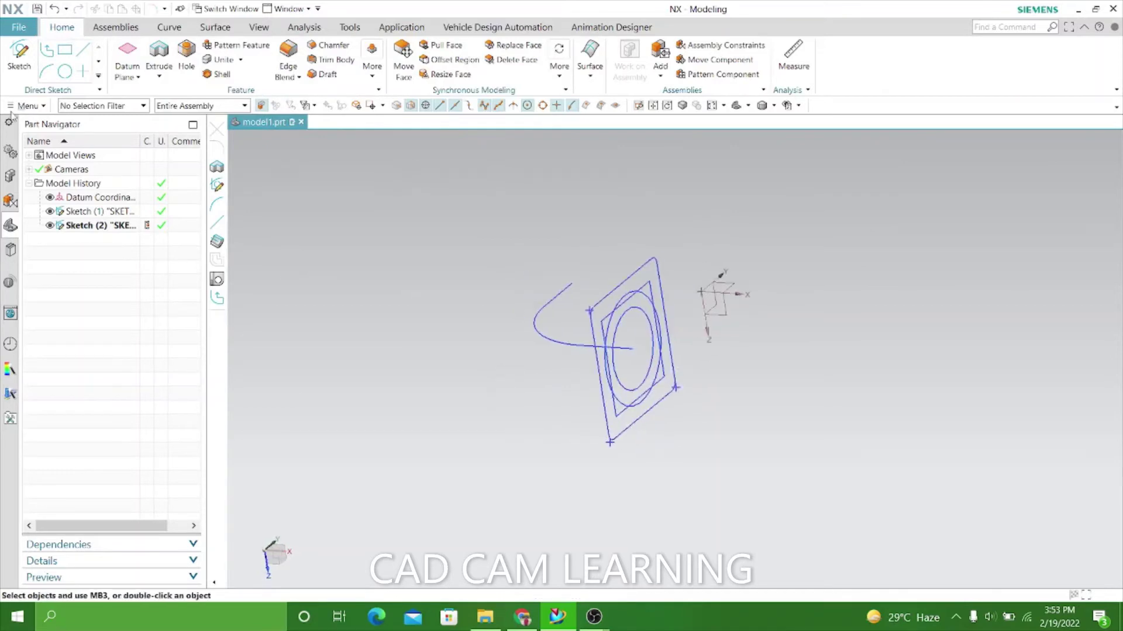
click(18, 54)
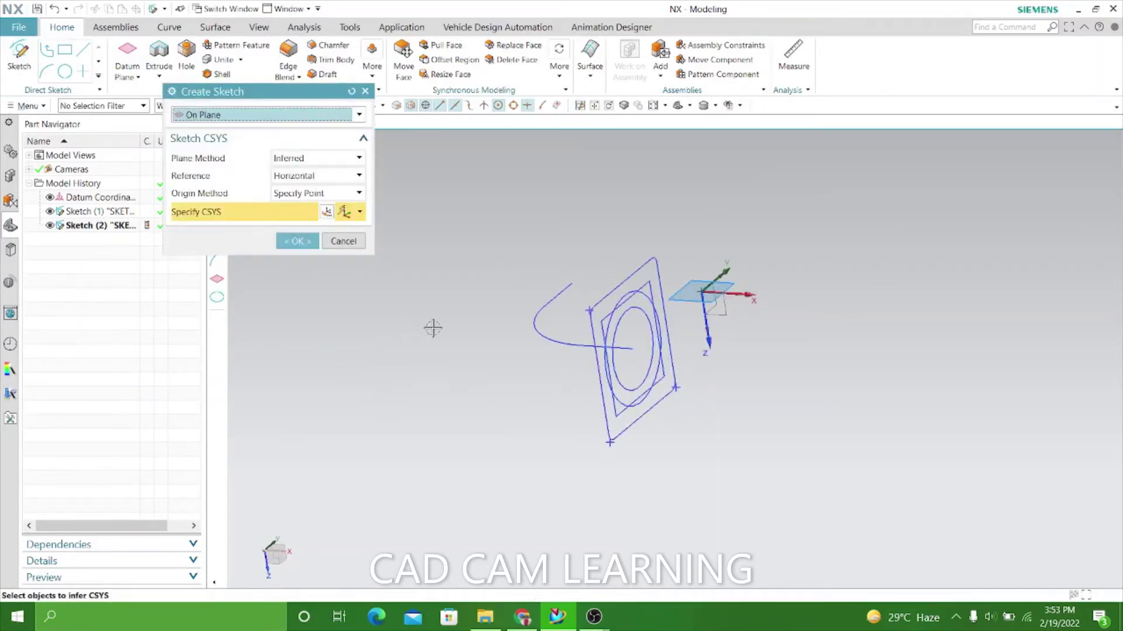
mouse_move(431, 326)
middle_down()
mouse_move(395, 347)
mouse_move(380, 321)
middle_up()
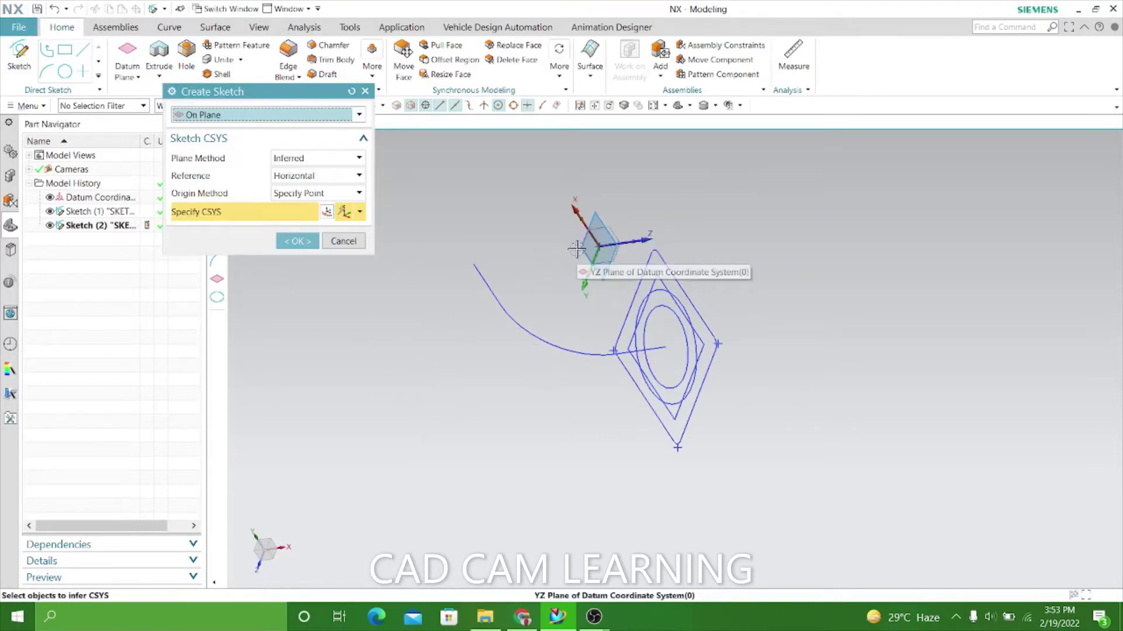
click(587, 241)
click(296, 241)
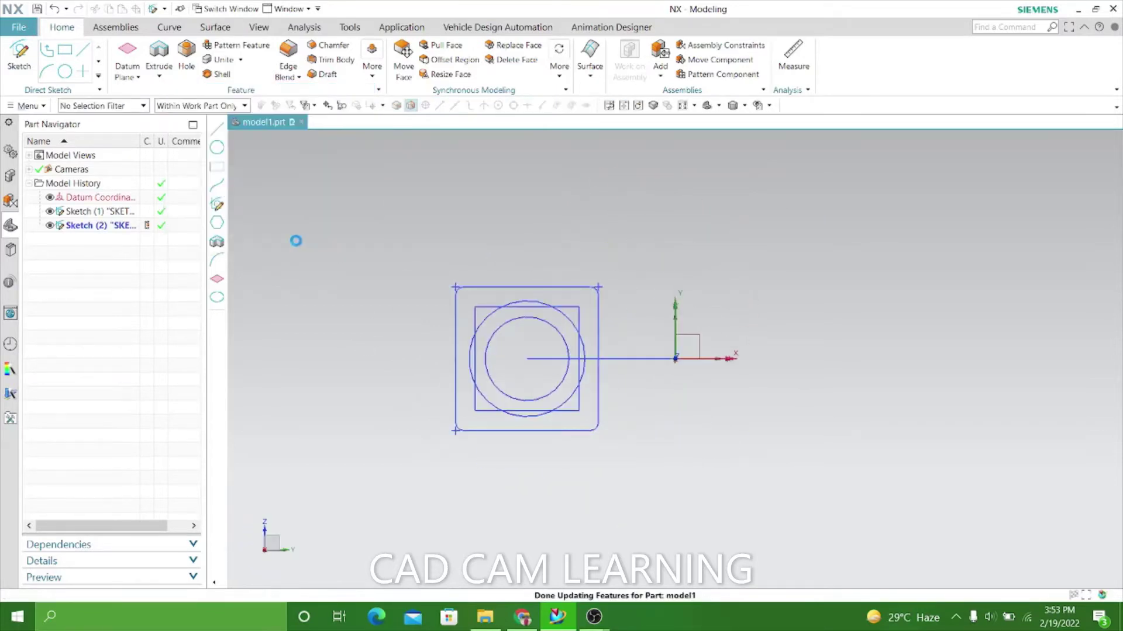
middle_drag(338, 363, 243, 313)
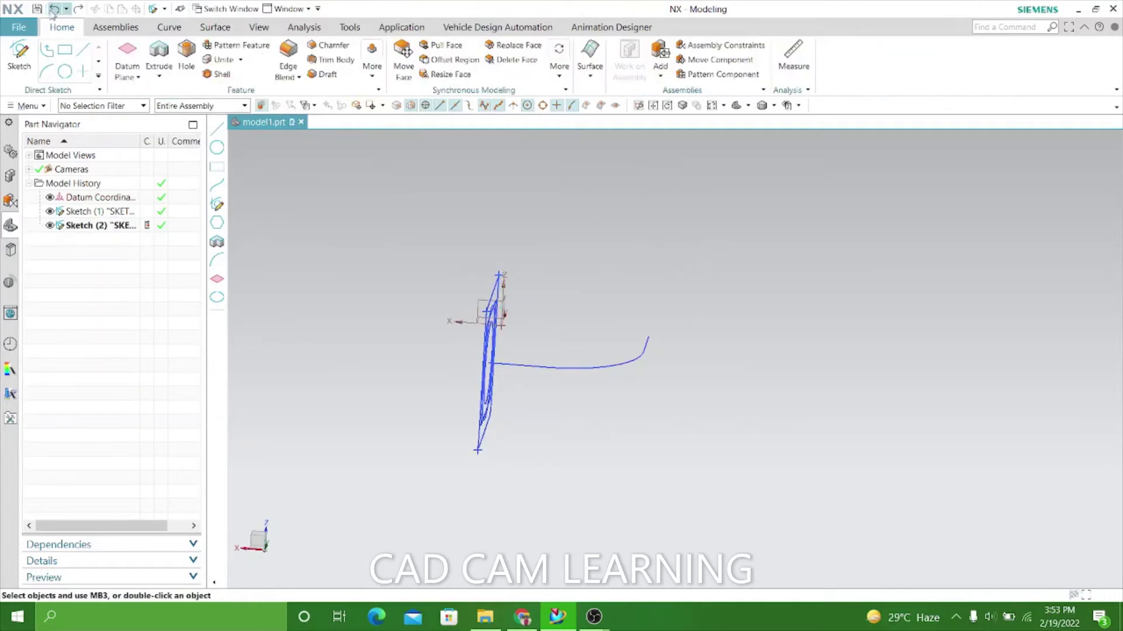
Step: Create Sketch (3) on a plane at the free end of the path curve
click(13, 52)
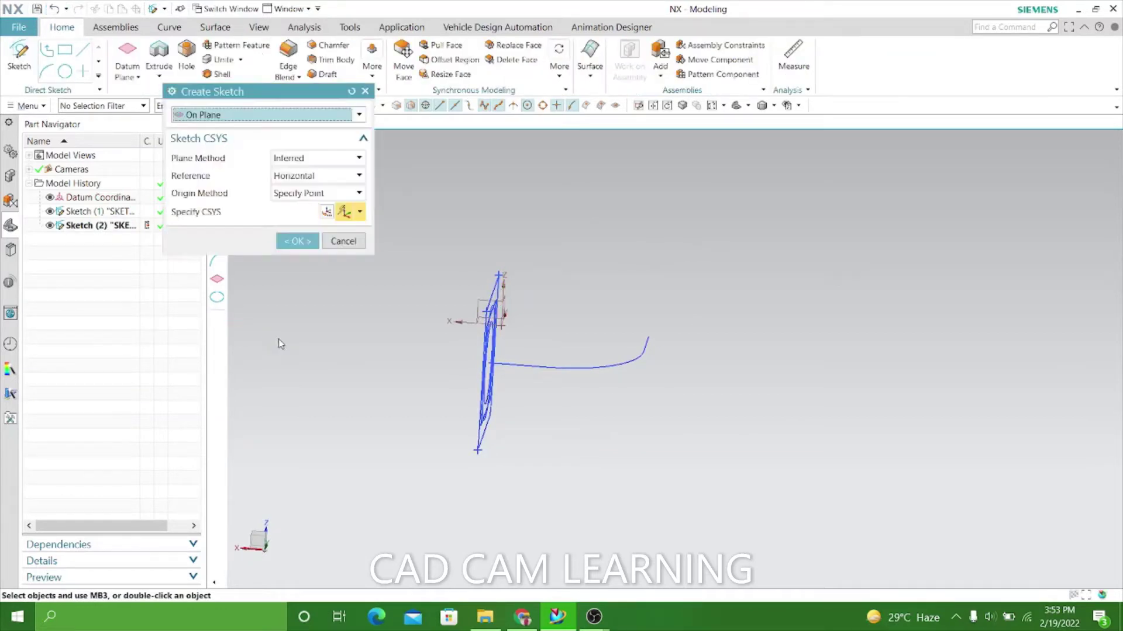
mouse_move(350, 383)
middle_down()
mouse_move(316, 333)
mouse_move(334, 336)
middle_up()
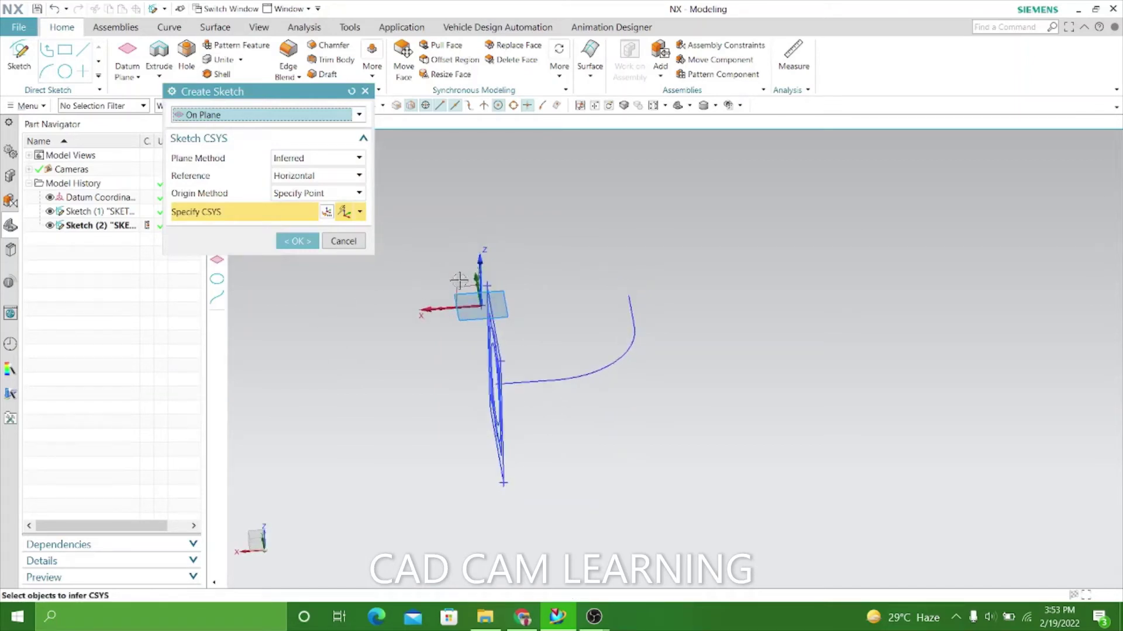
click(462, 284)
click(296, 241)
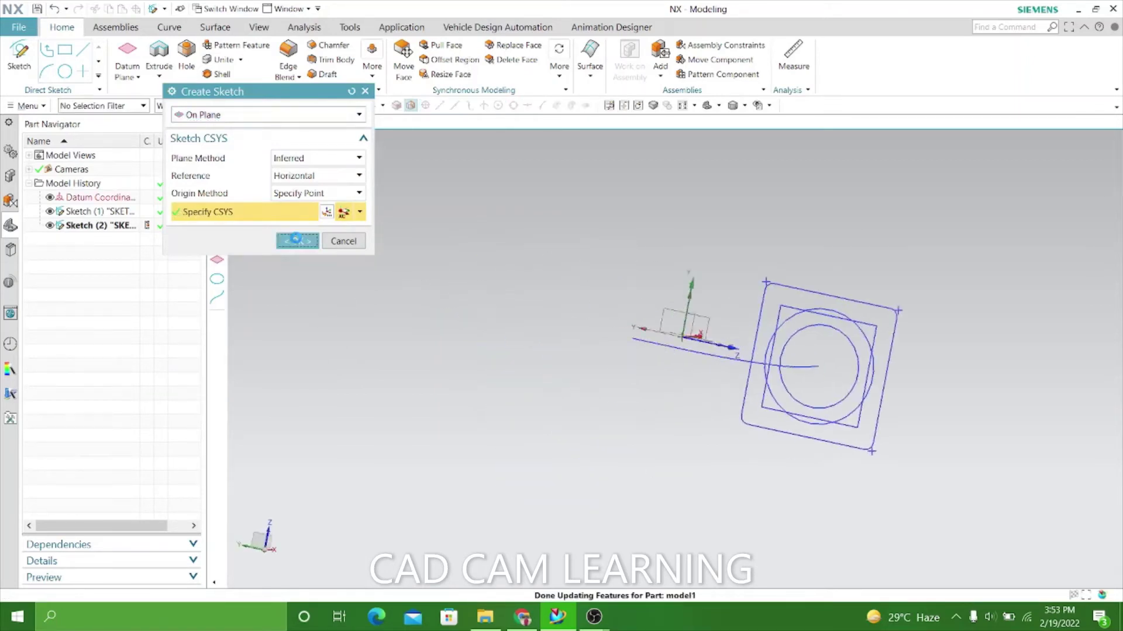
mouse_move(394, 321)
middle_down()
mouse_move(388, 310)
mouse_move(359, 464)
mouse_move(320, 417)
middle_up()
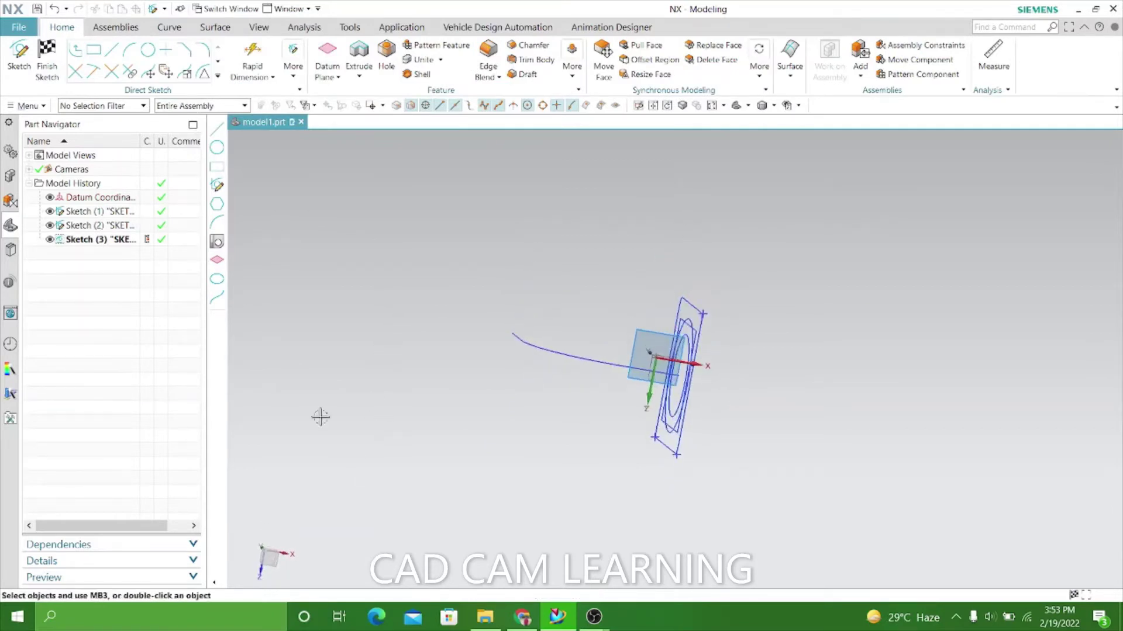
Step: Draw a 210 diameter circle at the path curve's end, then a concentric 290 circle
click(146, 55)
click(511, 326)
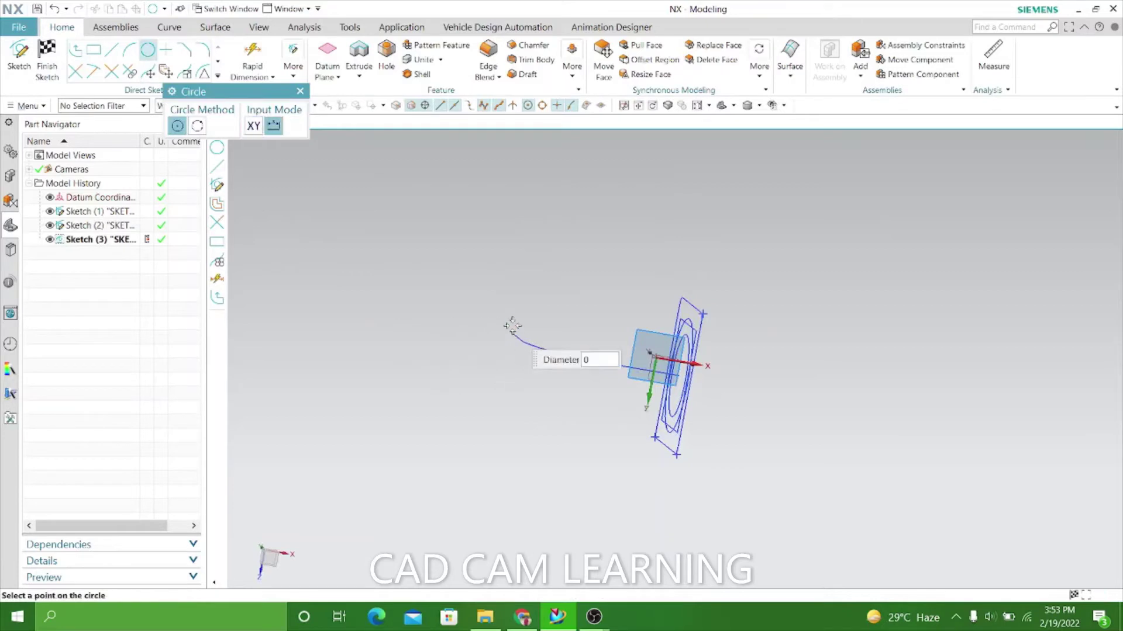
text(21)
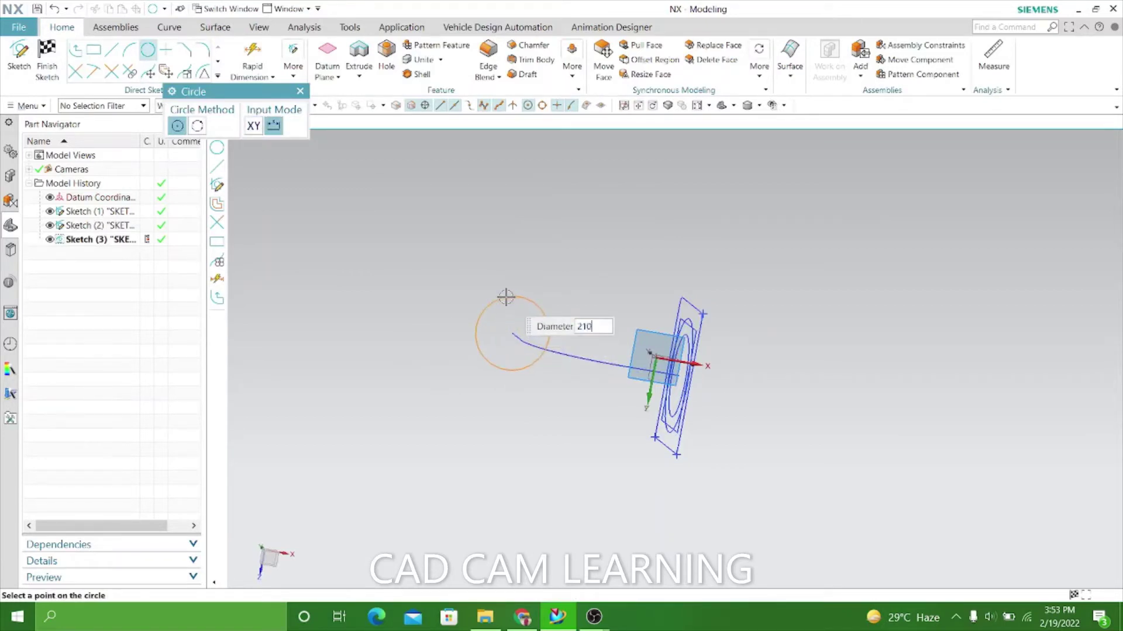
key(Return)
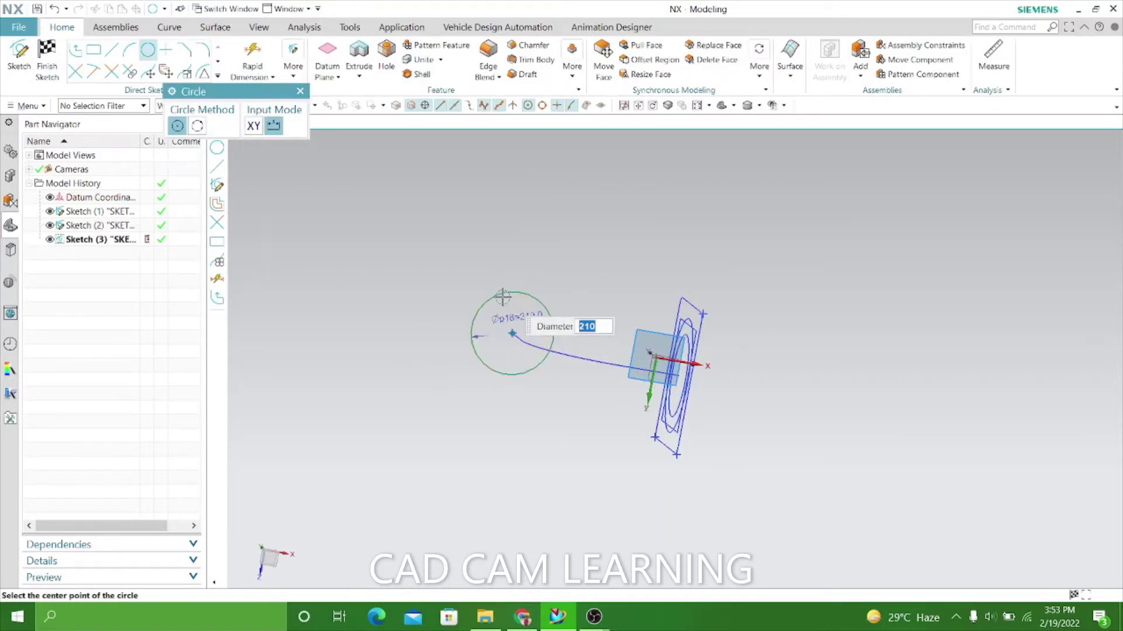
click(300, 92)
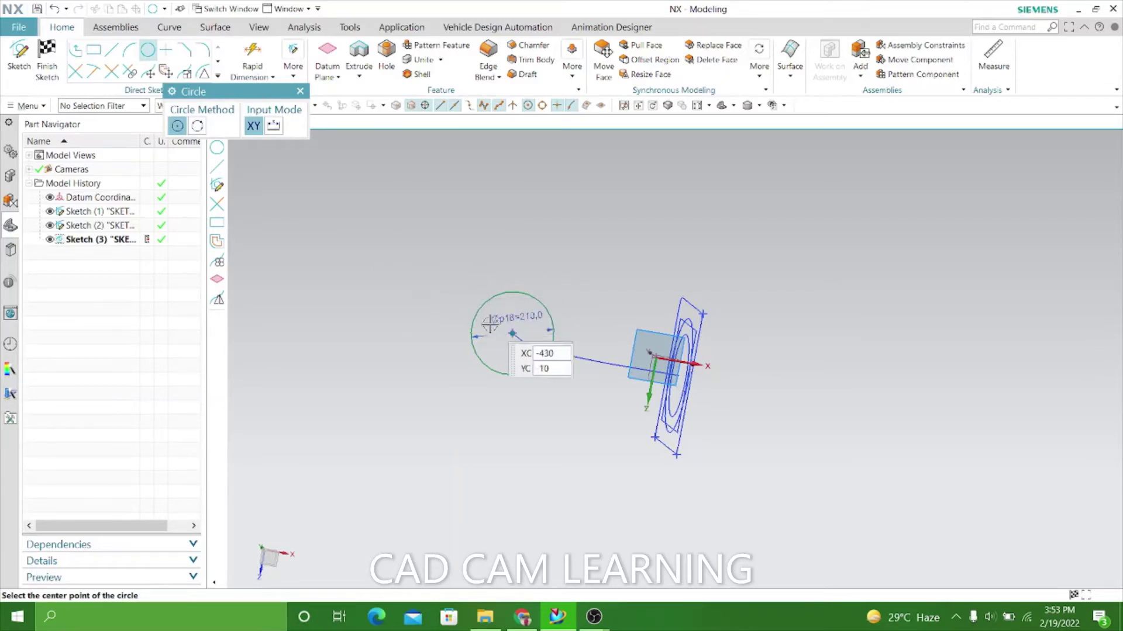
click(512, 334)
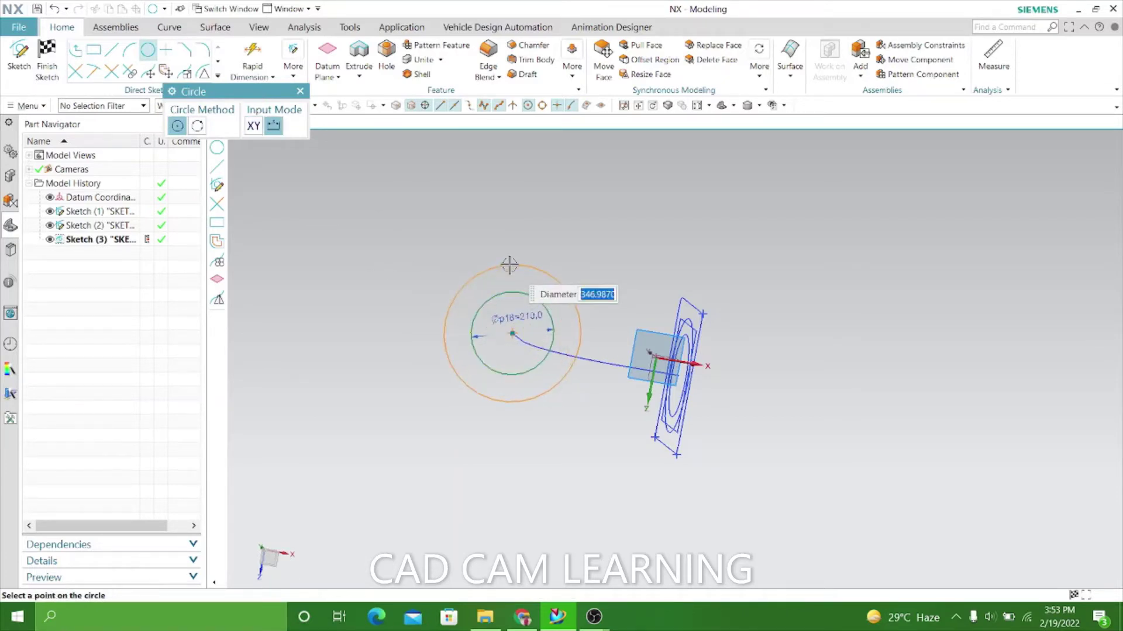
text(290)
key(Return)
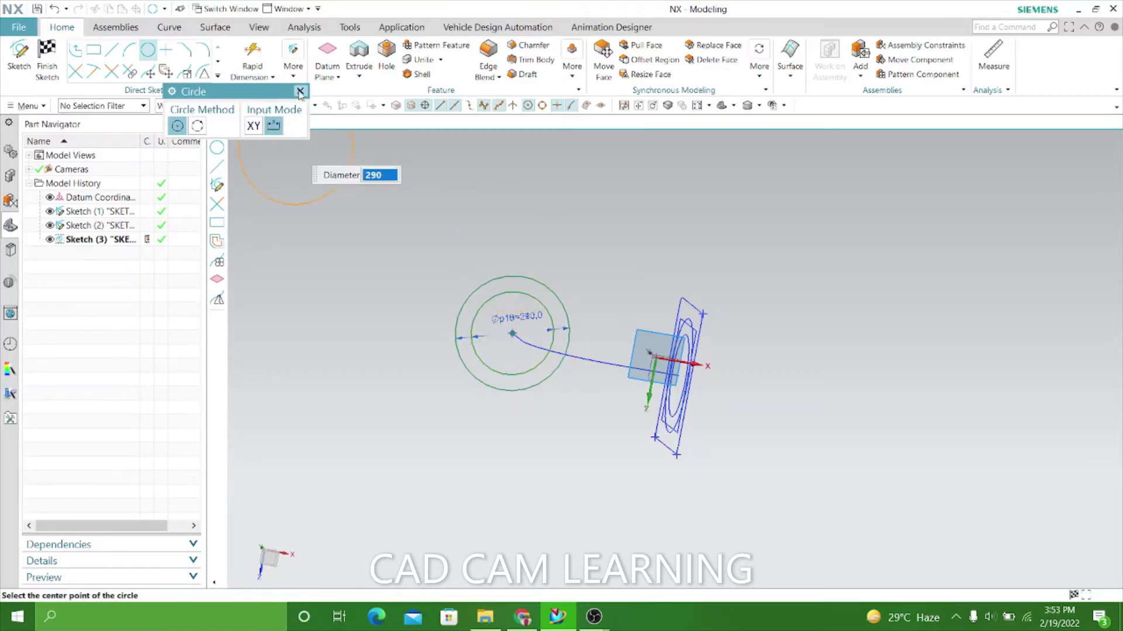
click(300, 92)
click(94, 50)
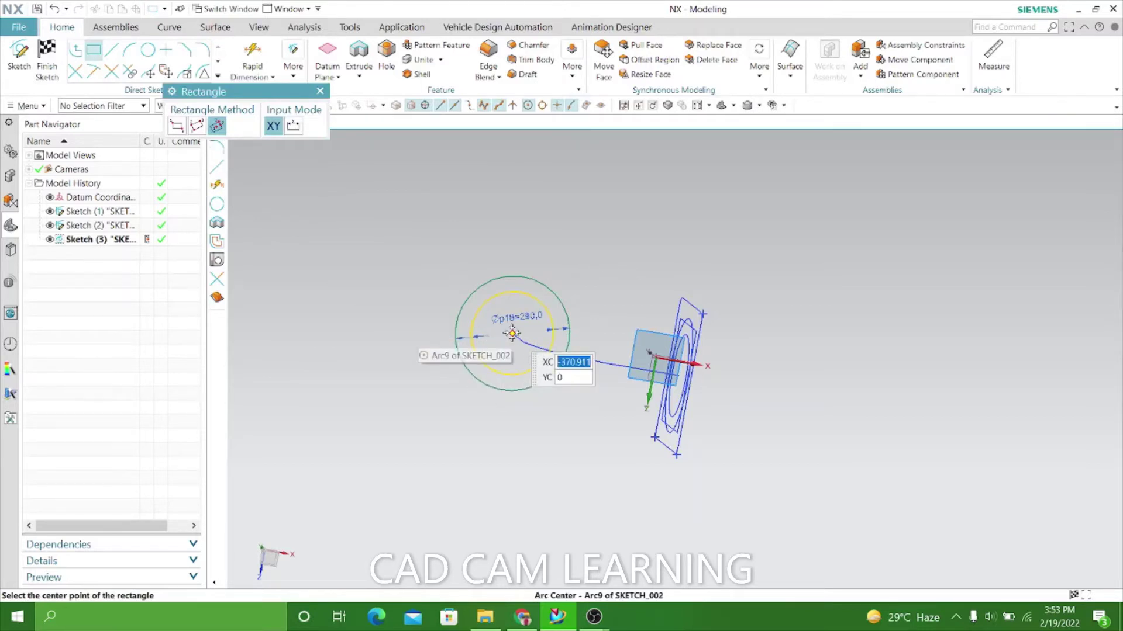
Step: Draw a centre-point rectangle about 313.9 wide enclosing both circles at their shared centre
click(512, 334)
click(525, 257)
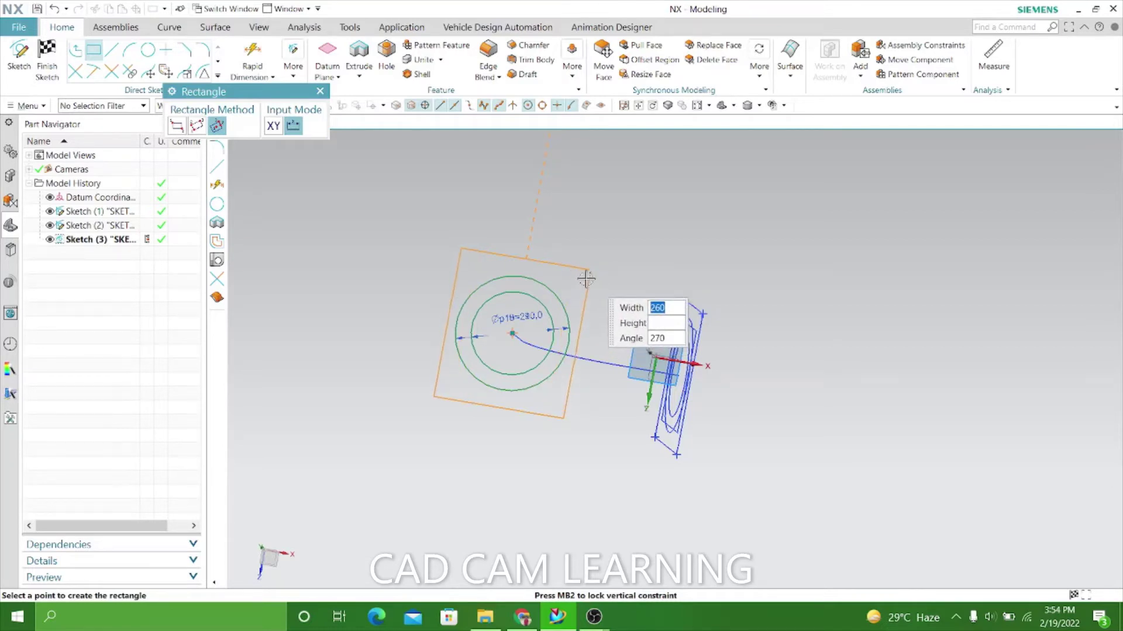
click(584, 284)
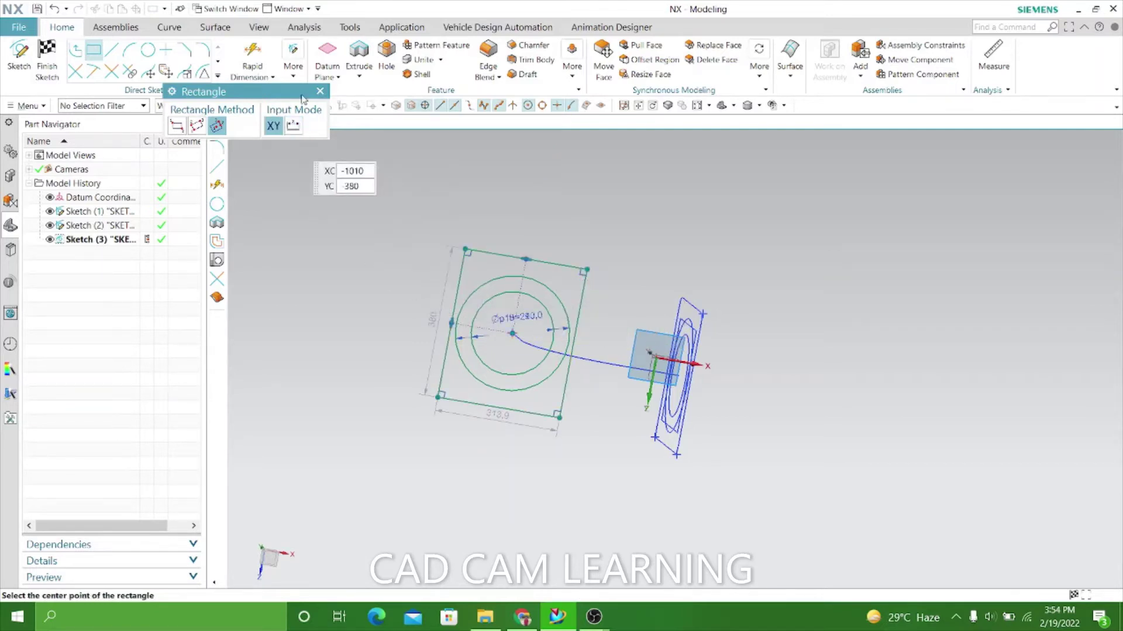
click(320, 92)
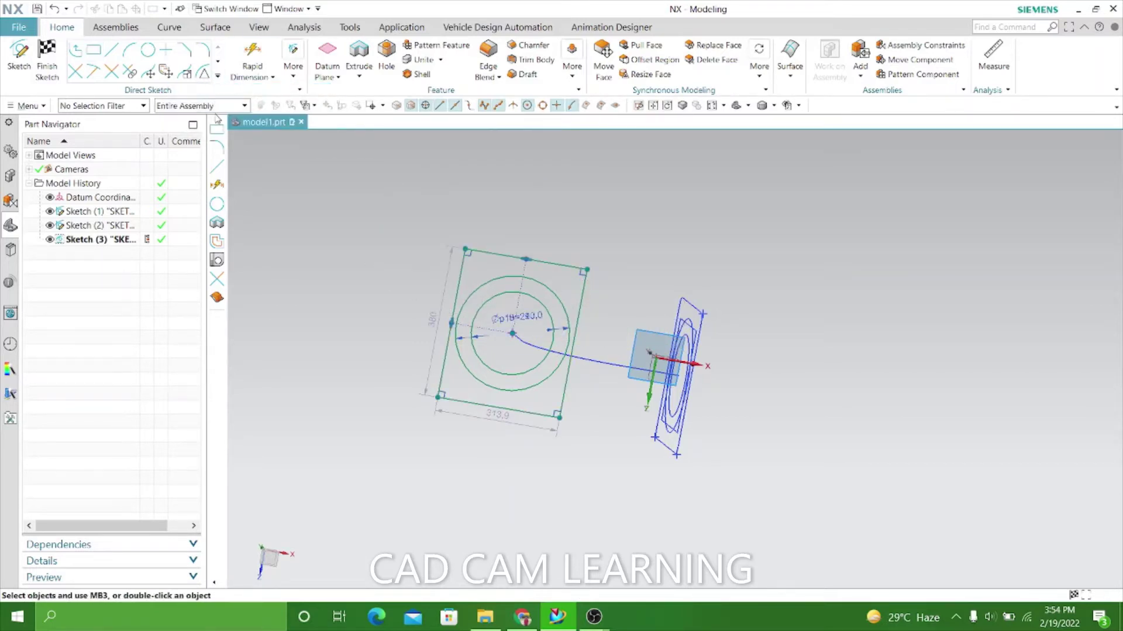
Step: Change both rectangle dimensions, width and height, to 260
scroll(401, 399, up, 4)
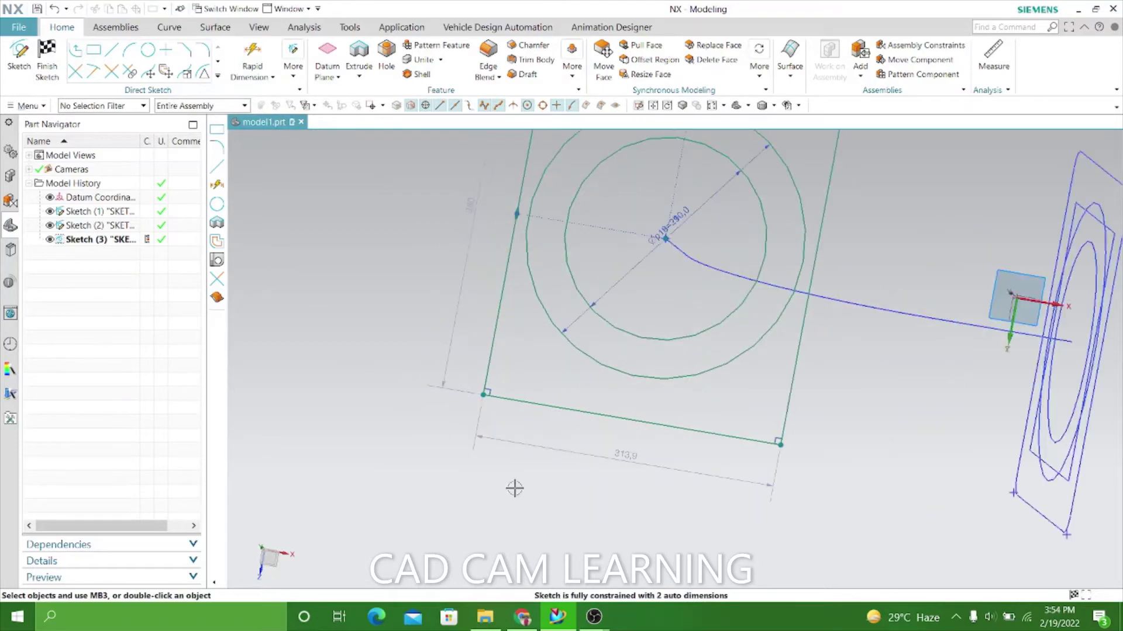
double_click(552, 451)
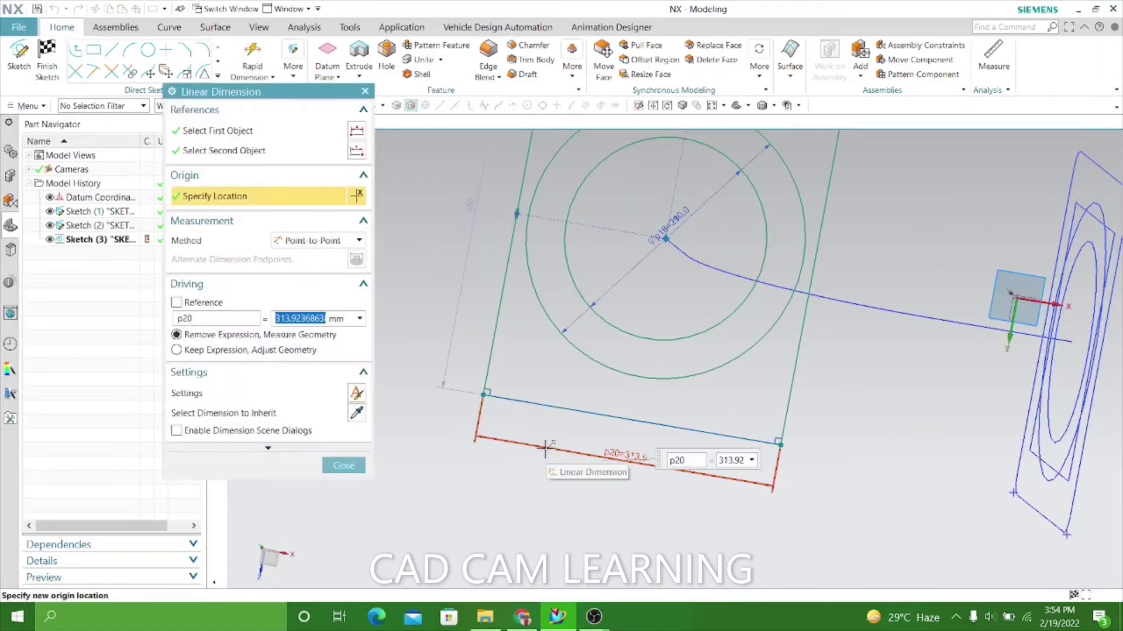
text(260)
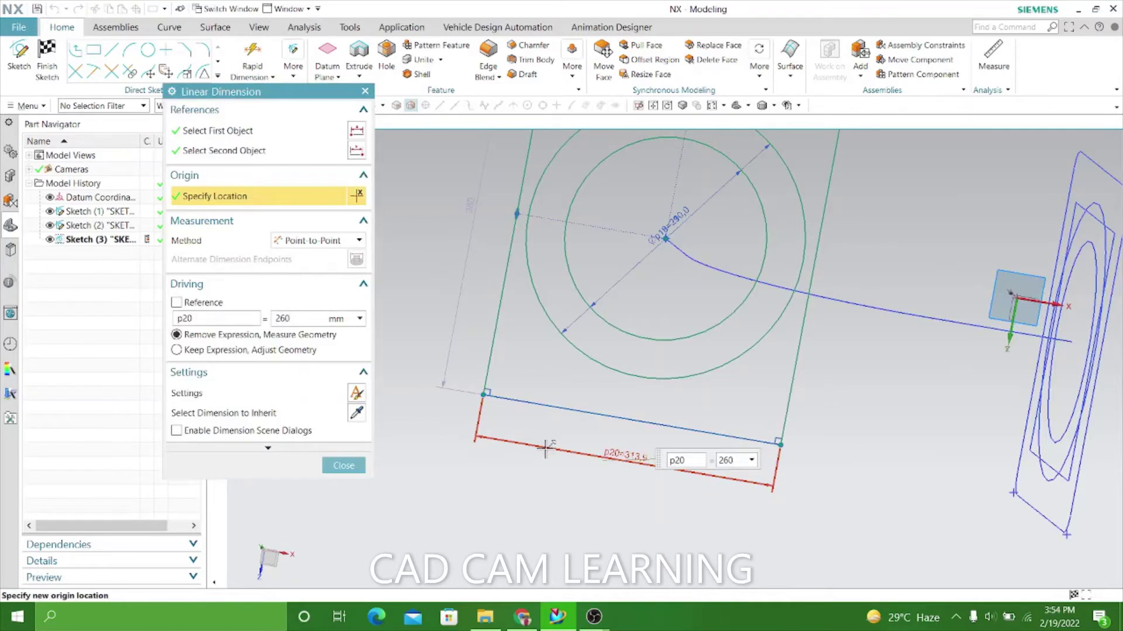
key(Return)
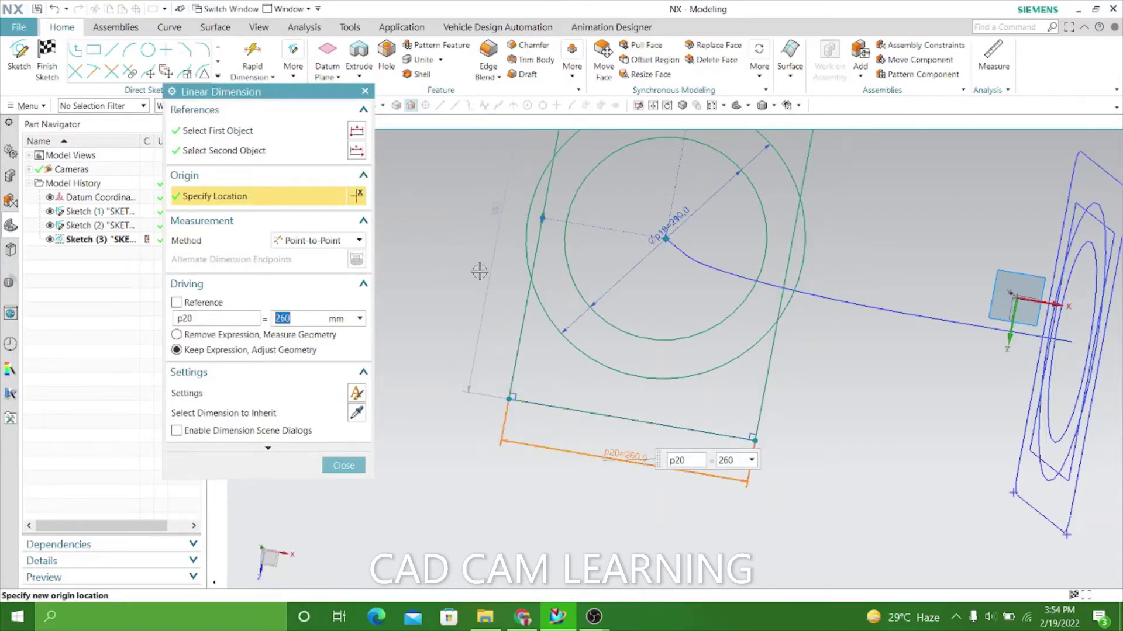
middle_click(485, 274)
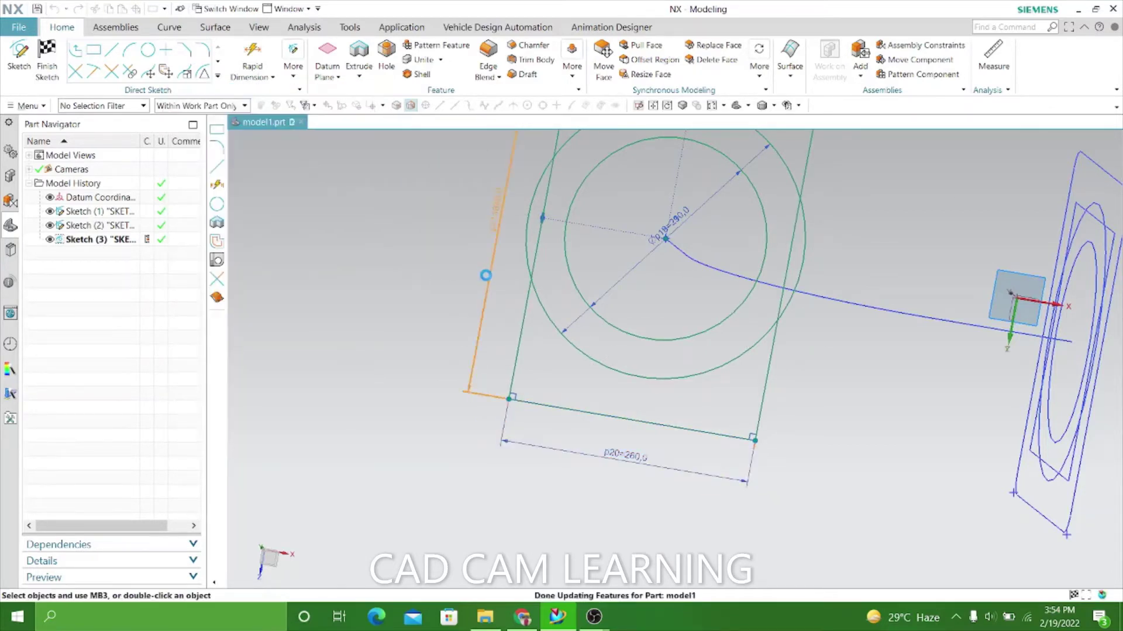
double_click(486, 276)
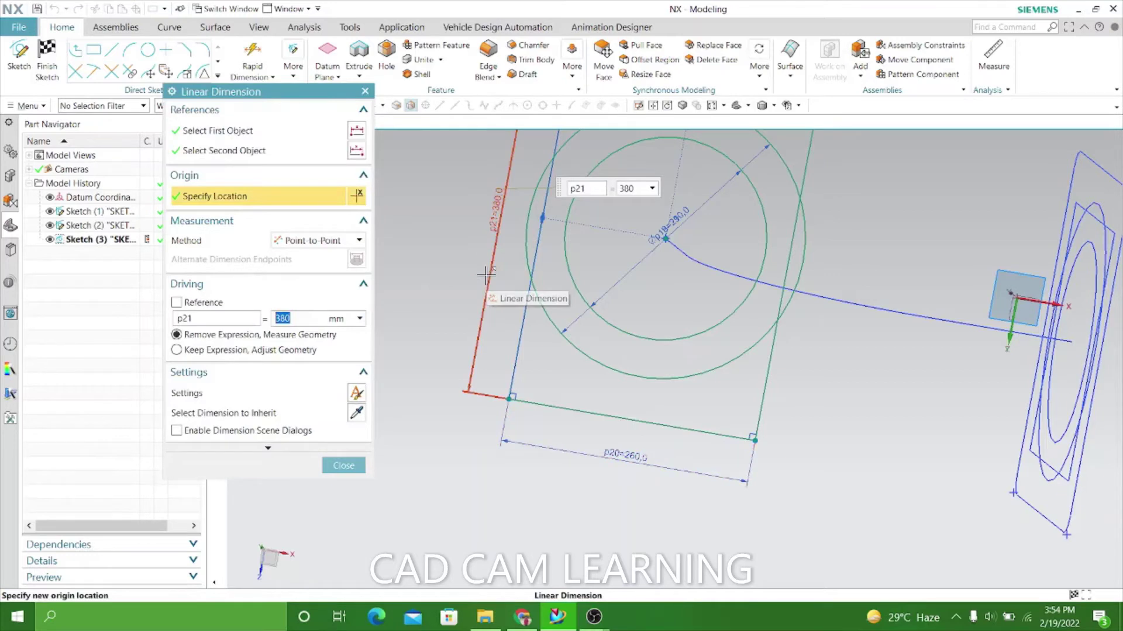
text(260)
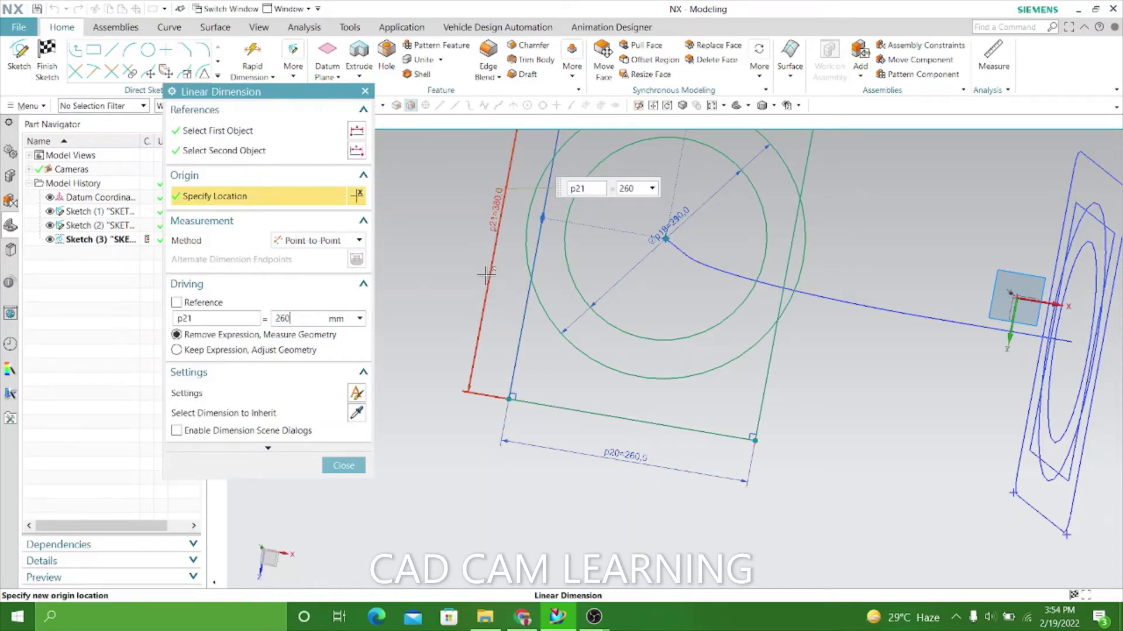
key(Return)
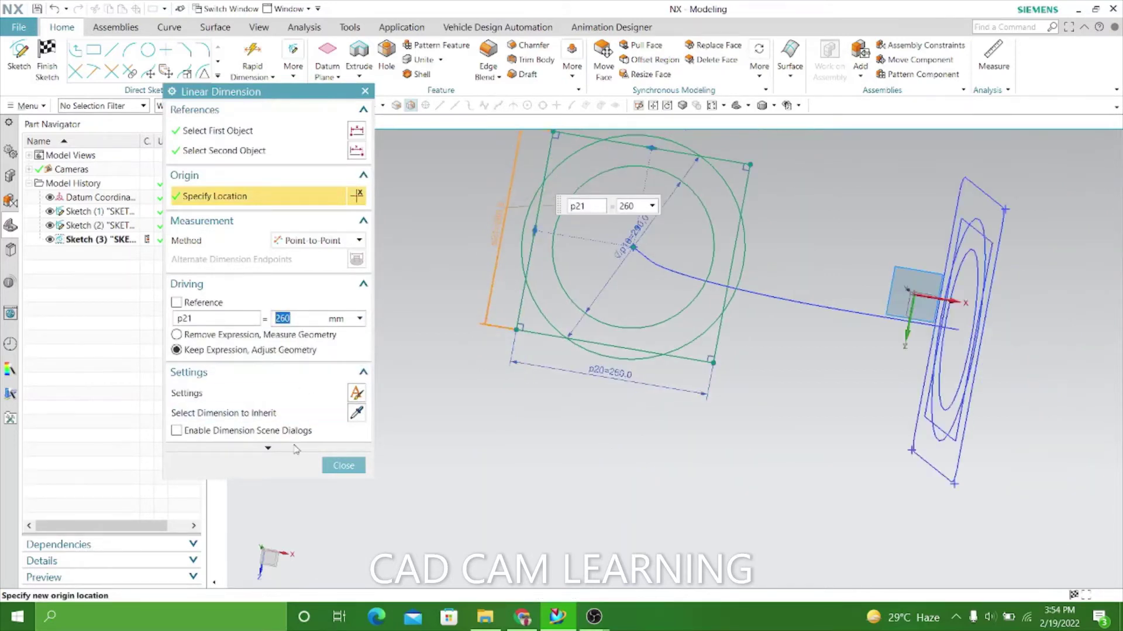
click(339, 467)
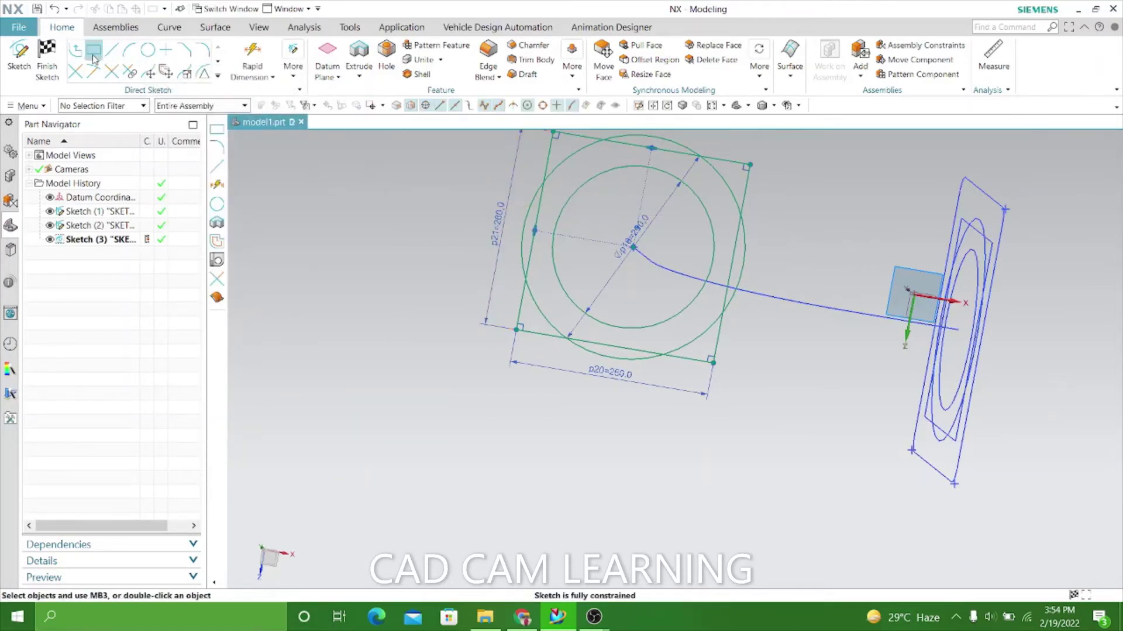
Step: Draw a 360 by 360 centre rectangle around the circles and the 260 square
click(93, 59)
scroll(746, 491, down, 2)
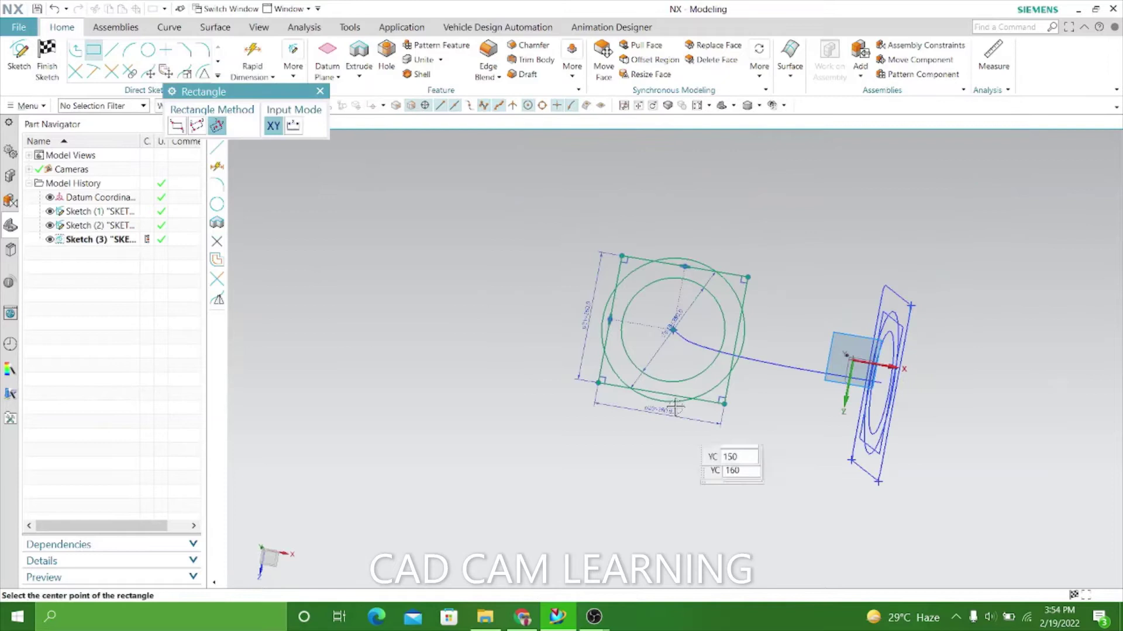
click(673, 330)
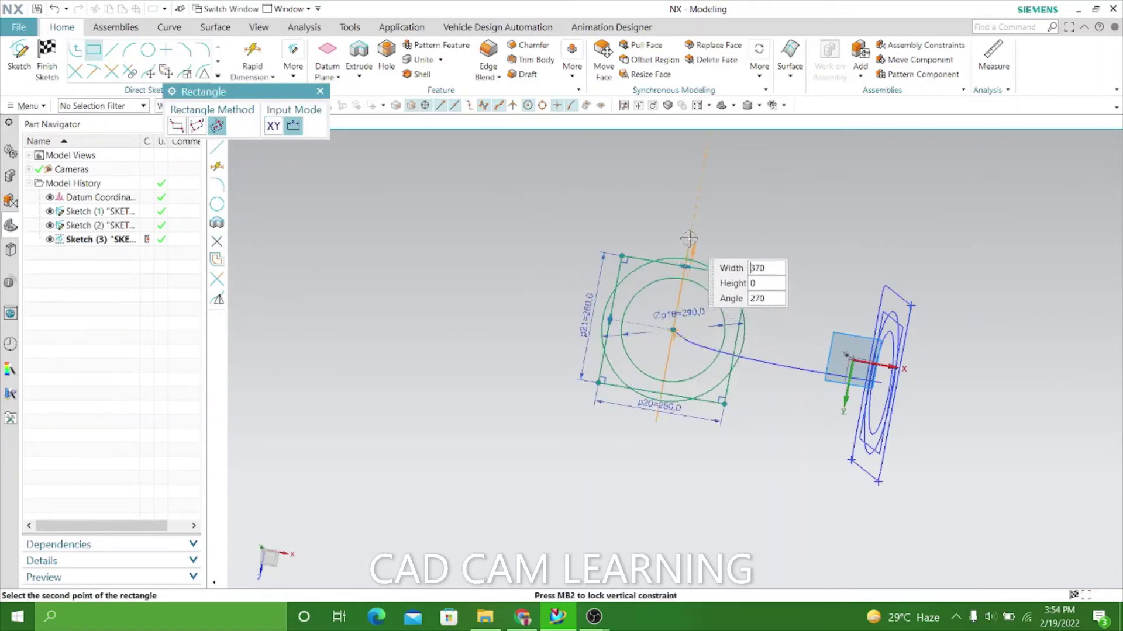
click(688, 238)
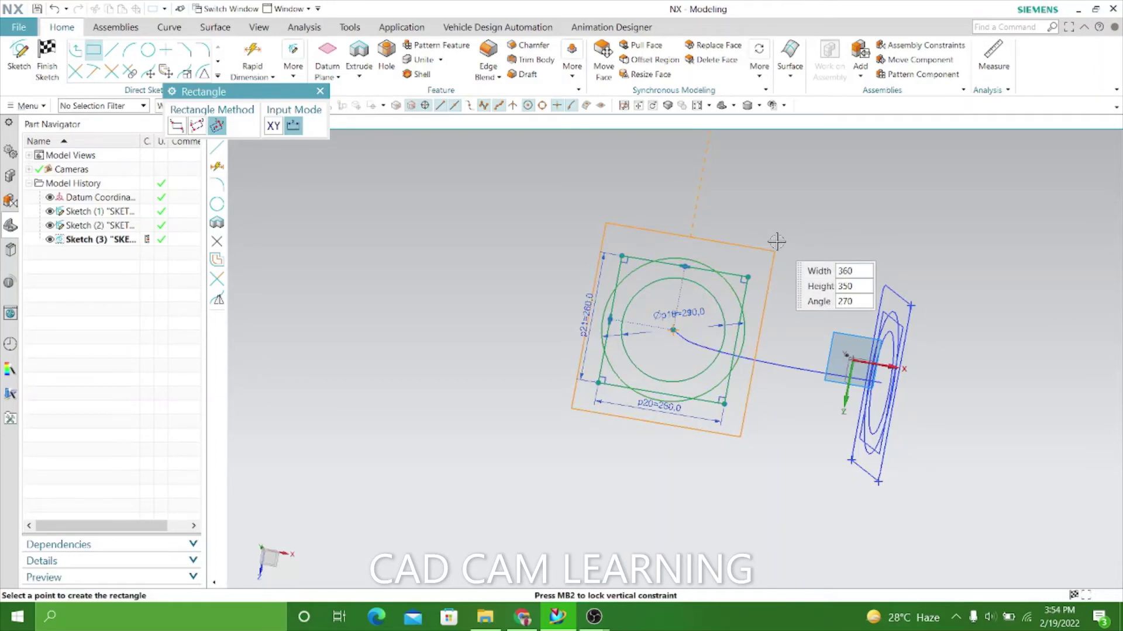
key(Tab)
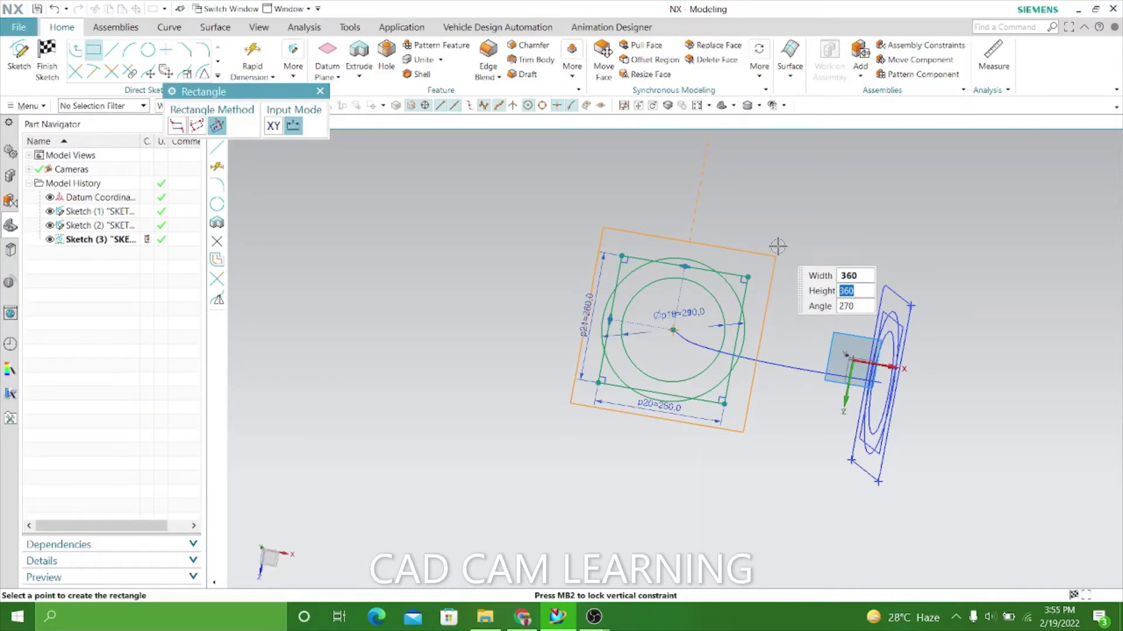
key(Tab)
key(Return)
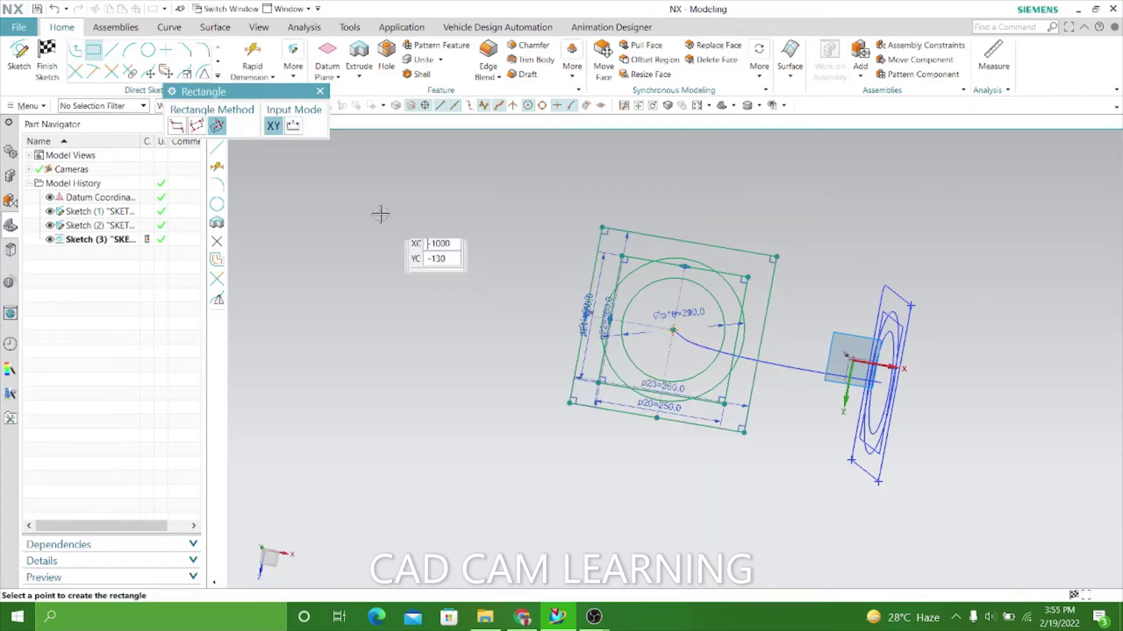
click(320, 91)
Step: Convert the 290 diameter circle into reference geometry
scroll(558, 346, up, 5)
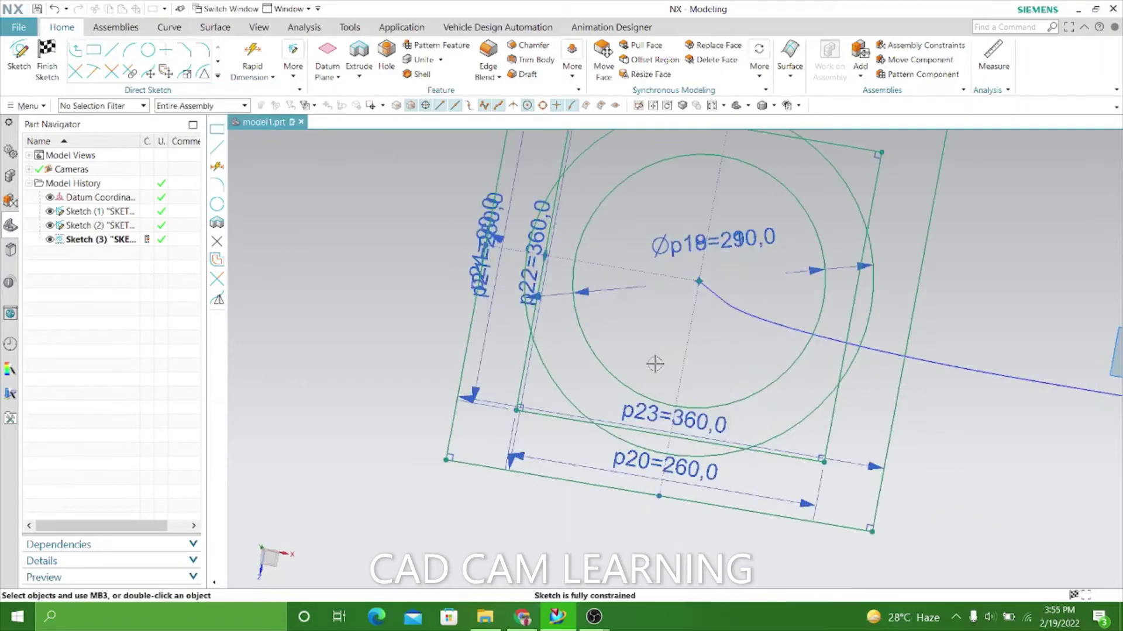
right_click(518, 283)
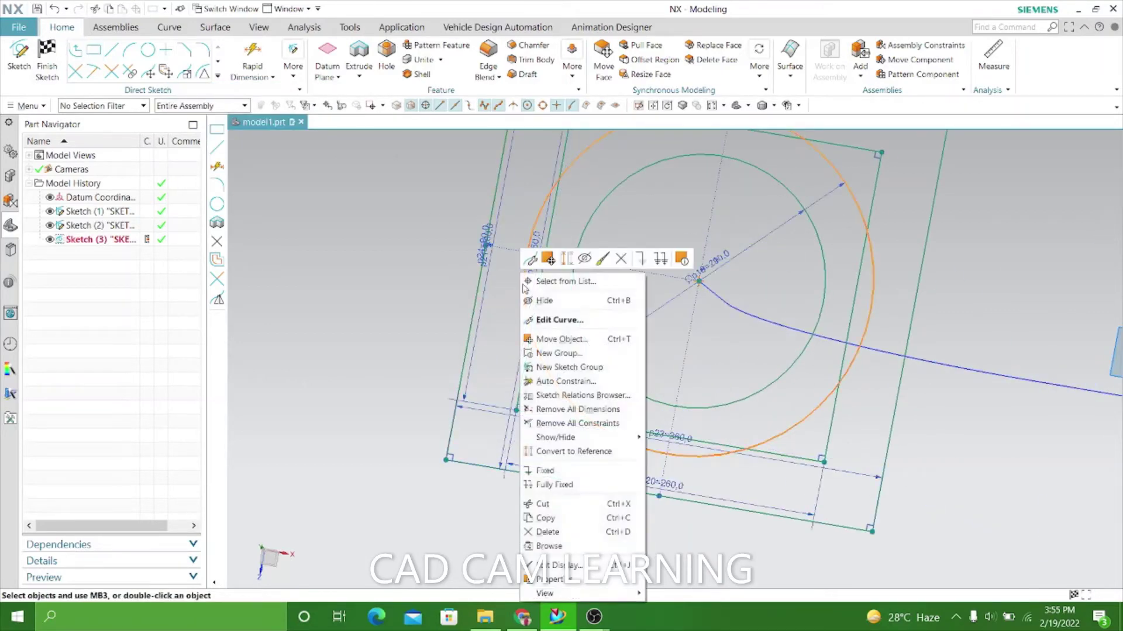
click(579, 452)
scroll(642, 268, down, 3)
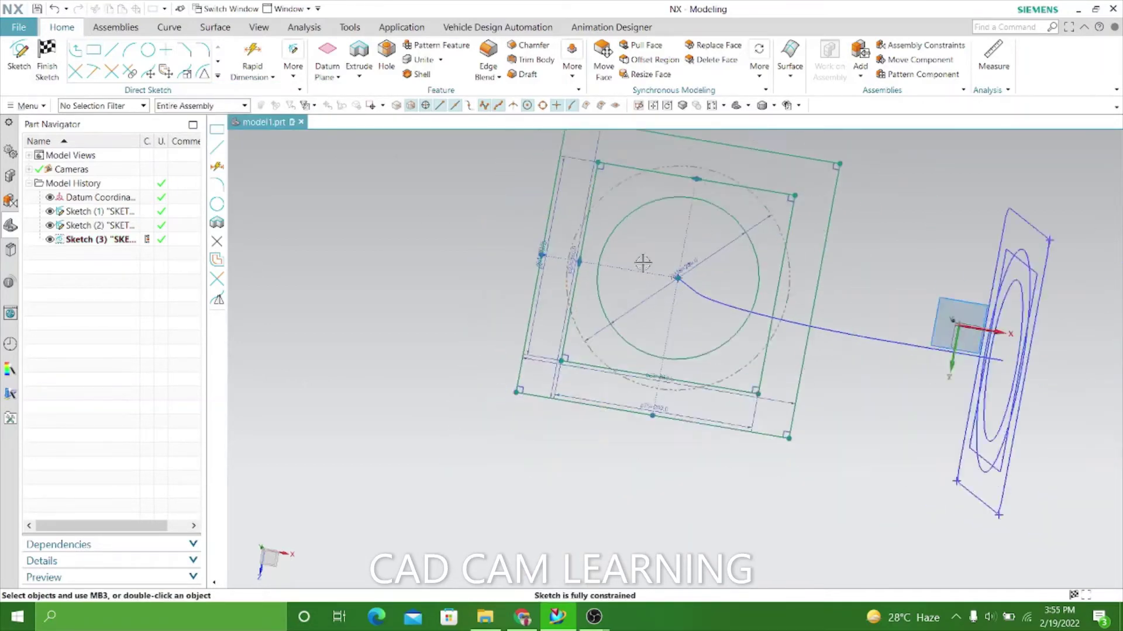
Step: Fillet all four corners of the outer 360 square with radius 20
click(202, 50)
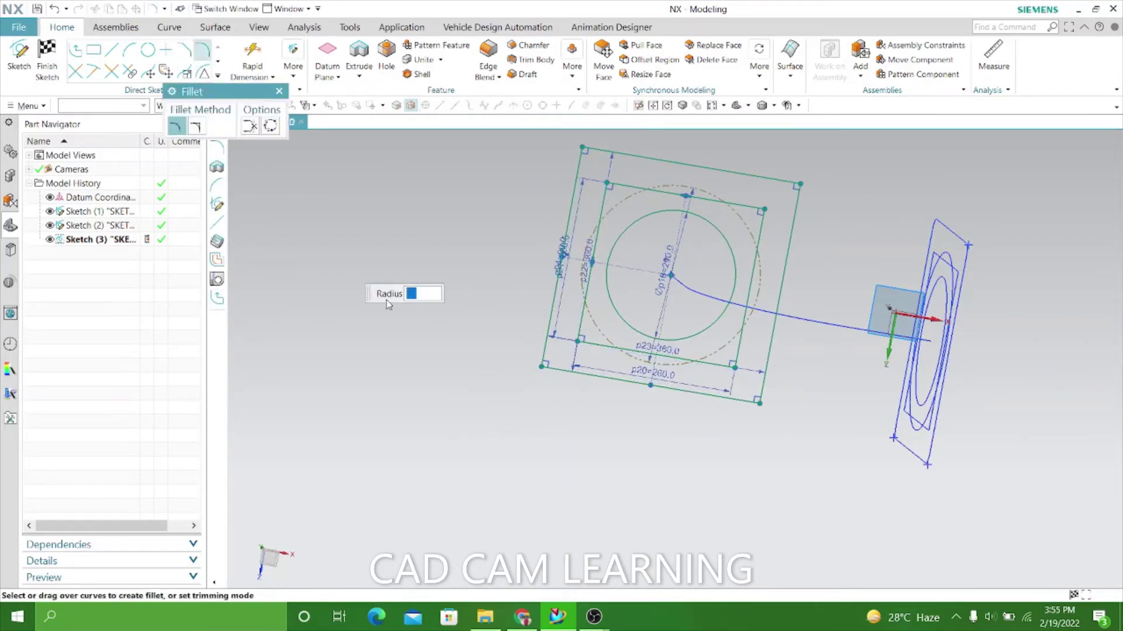
scroll(608, 380, up, 3)
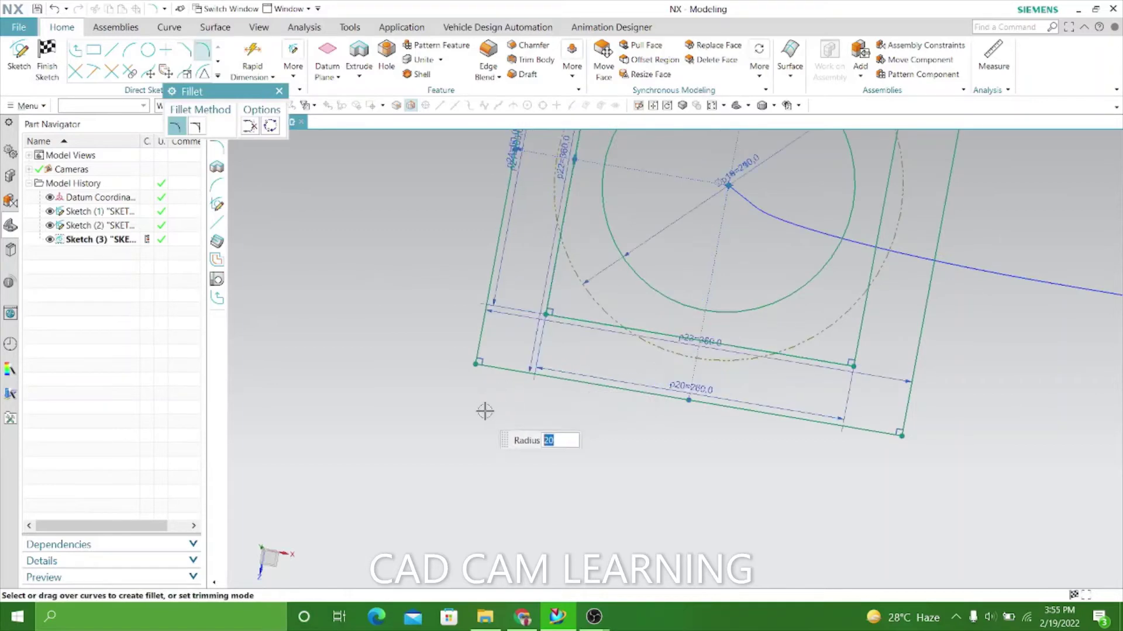
click(485, 361)
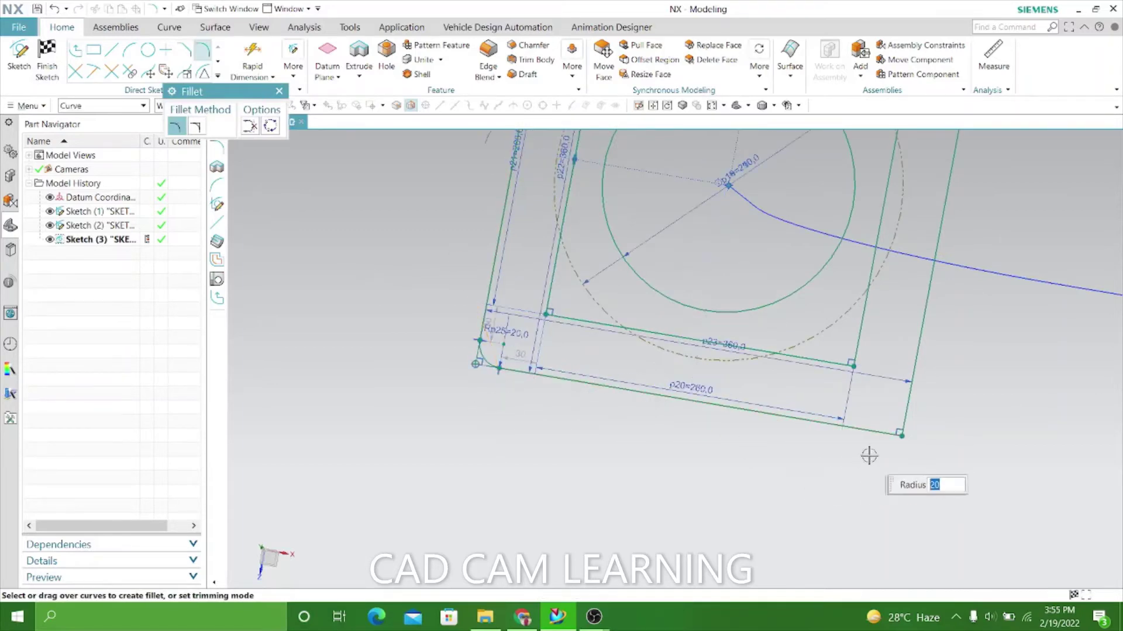
click(885, 416)
scroll(807, 468, down, 3)
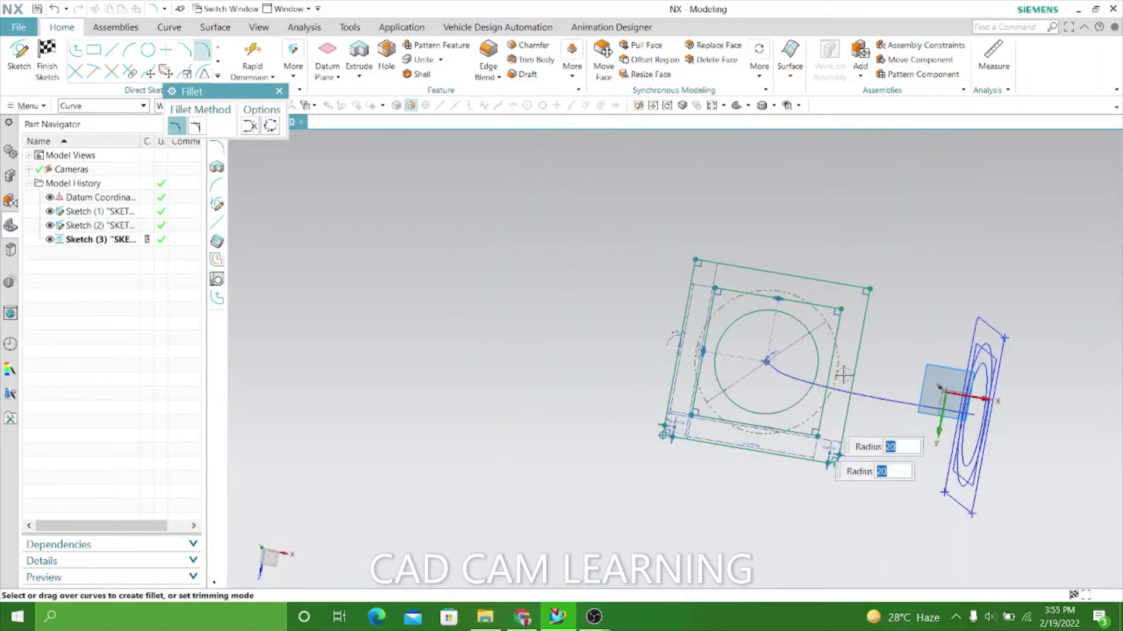
scroll(860, 302, up, 3)
click(870, 277)
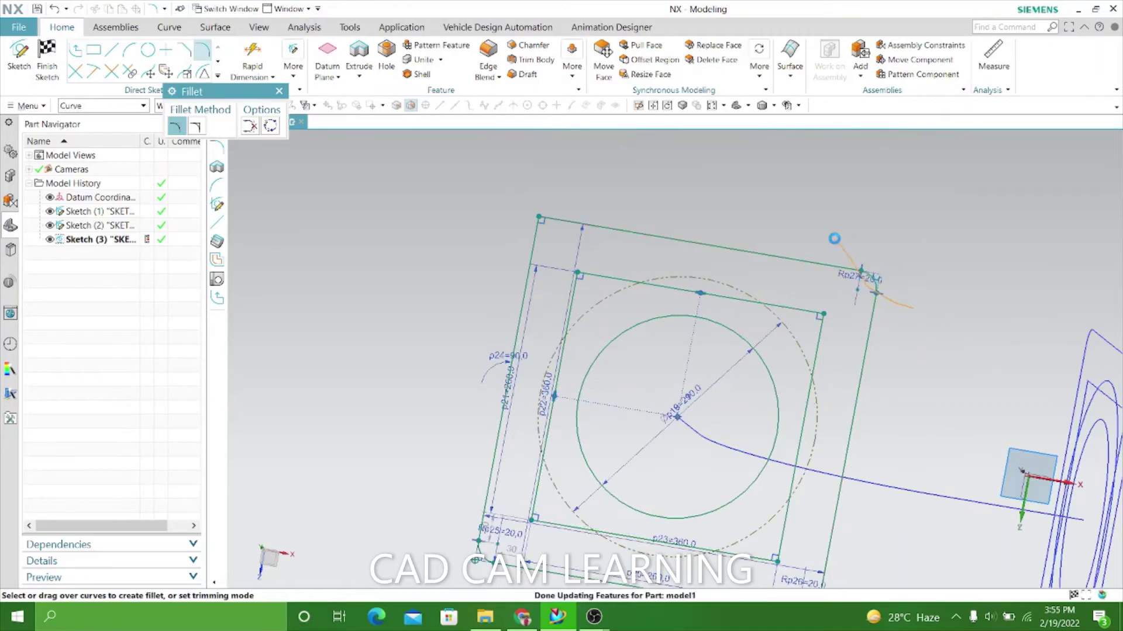
click(508, 245)
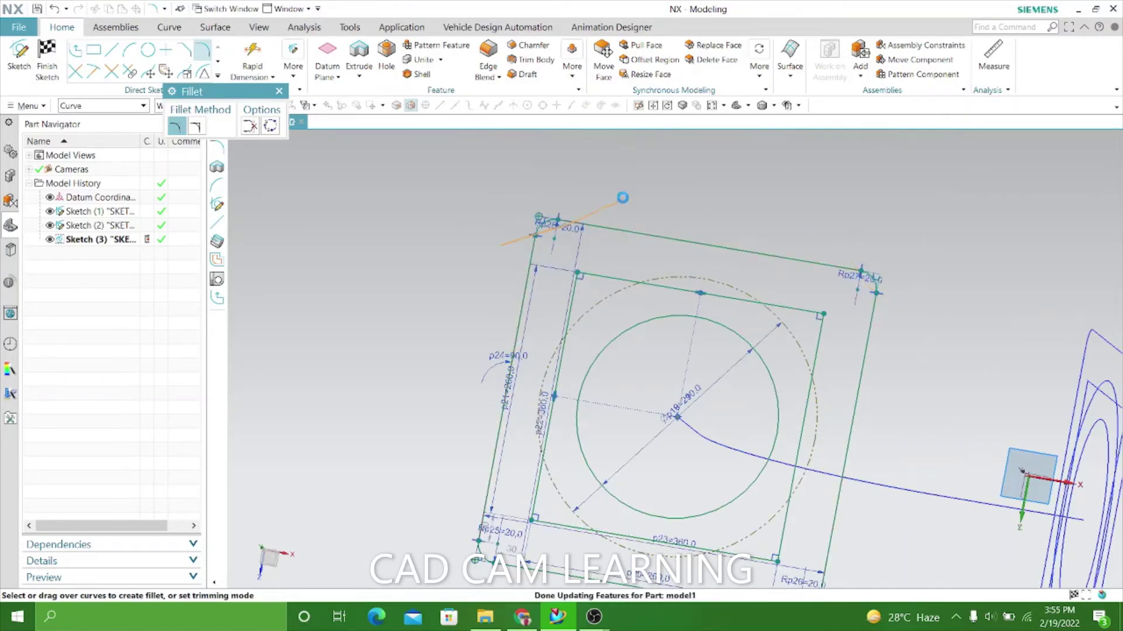
click(279, 91)
scroll(469, 171, down, 3)
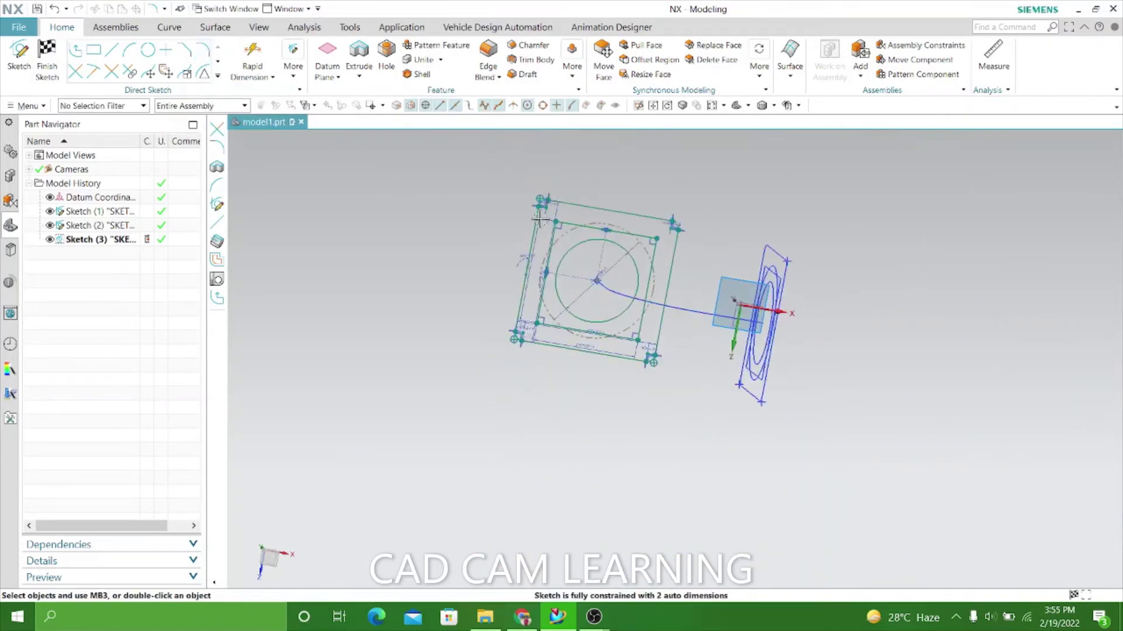
Step: Finish Sketch (3) and view both flange sketches and the elbow path from the top
click(49, 64)
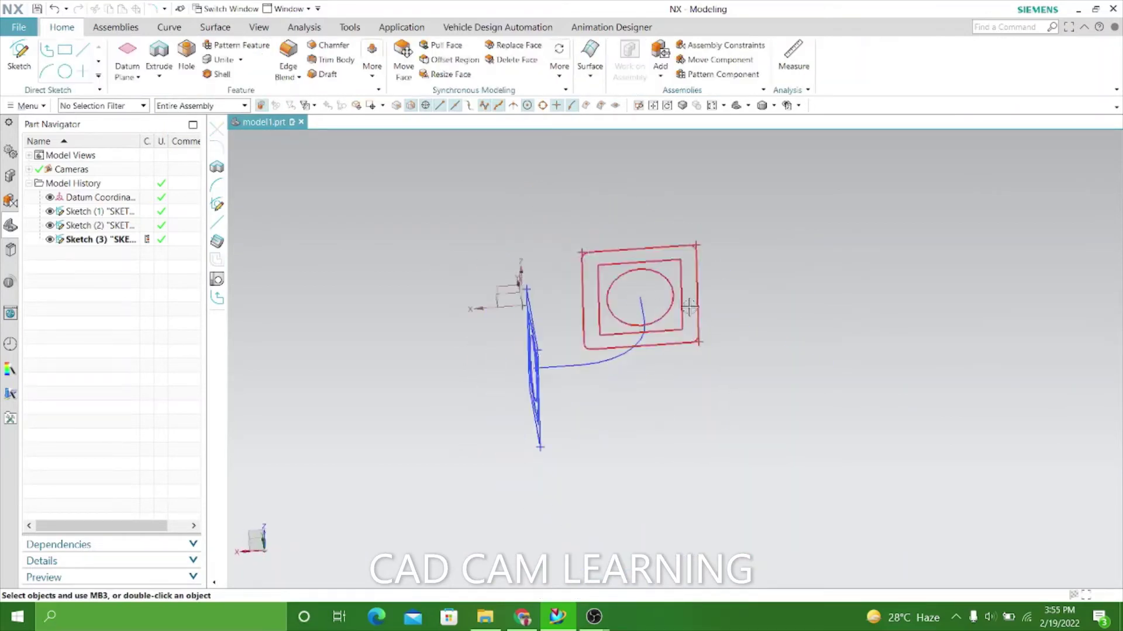
mouse_move(676, 405)
middle_down()
mouse_move(735, 399)
mouse_move(649, 230)
middle_up()
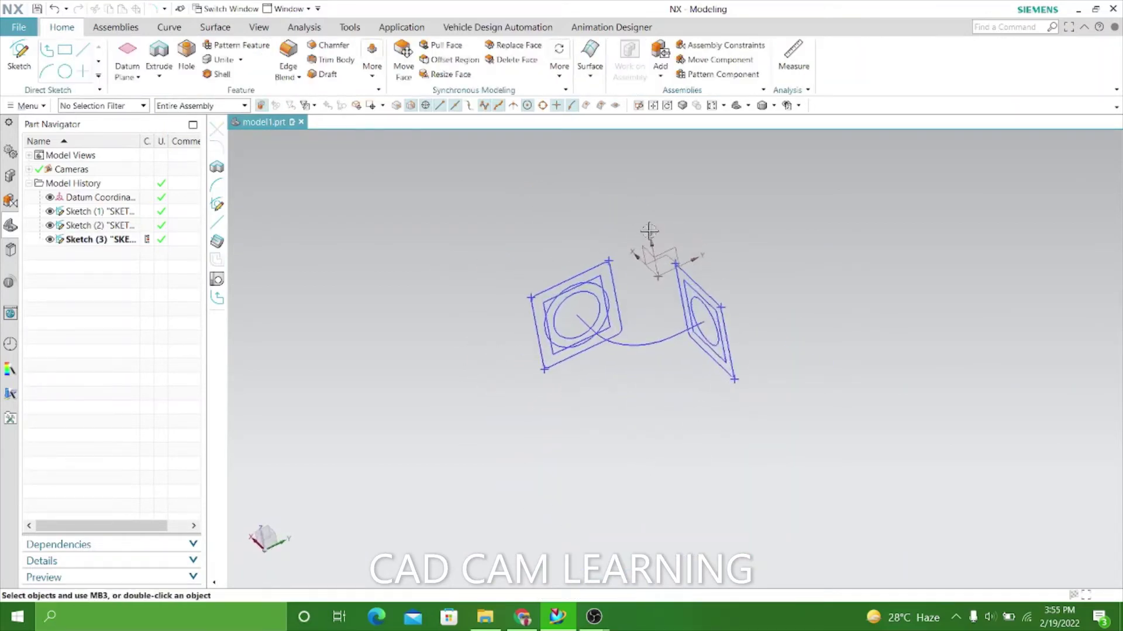
click(748, 105)
click(759, 124)
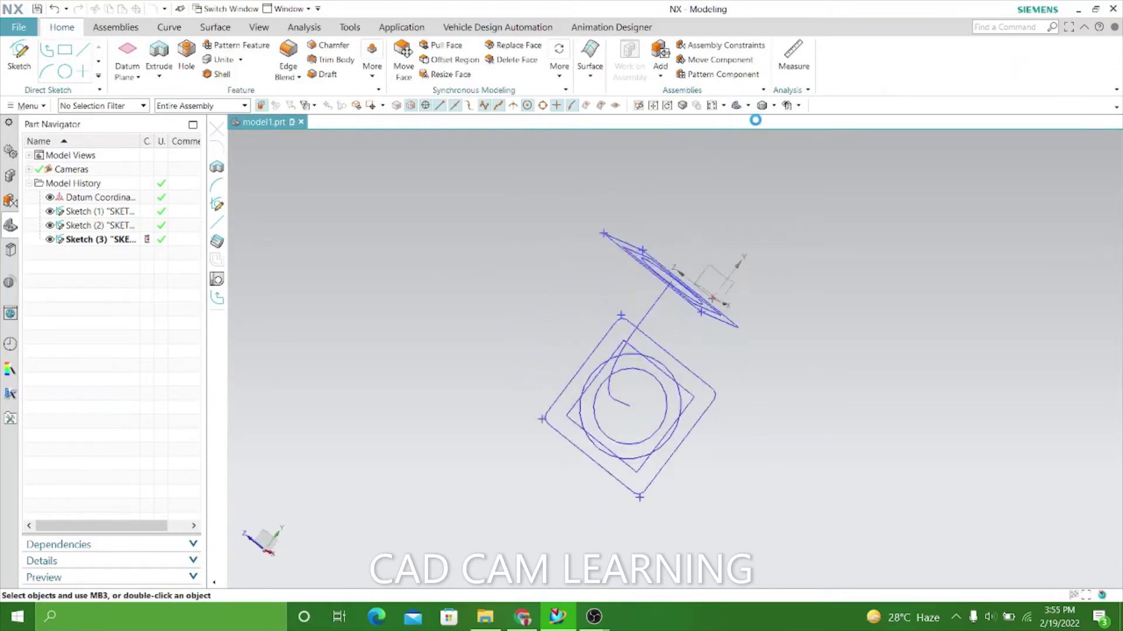
click(215, 27)
click(366, 74)
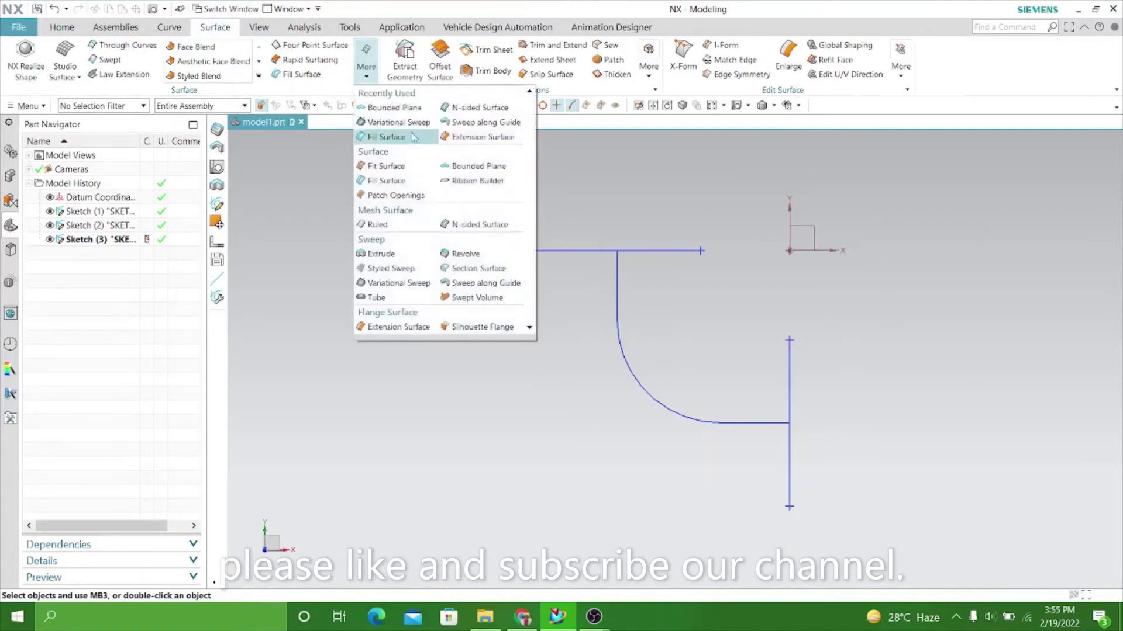
Step: In Sweep Along Guide, pick the outer and inner circles as single-curve sections
click(456, 123)
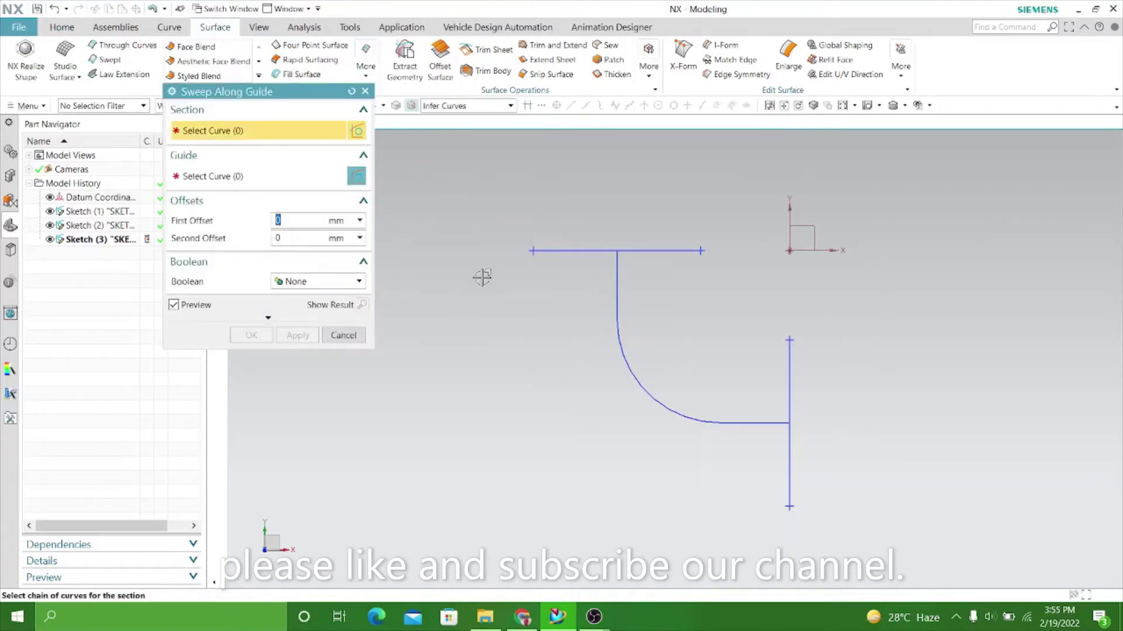
mouse_move(481, 276)
middle_down()
mouse_move(462, 284)
mouse_move(380, 135)
middle_up()
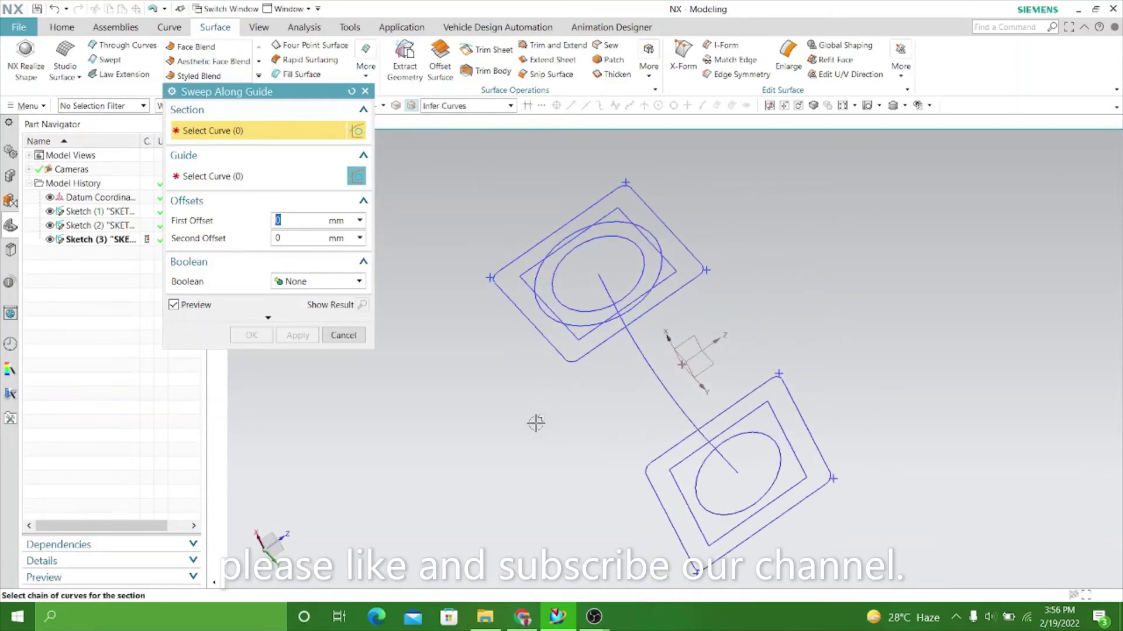
middle_drag(536, 422, 486, 172)
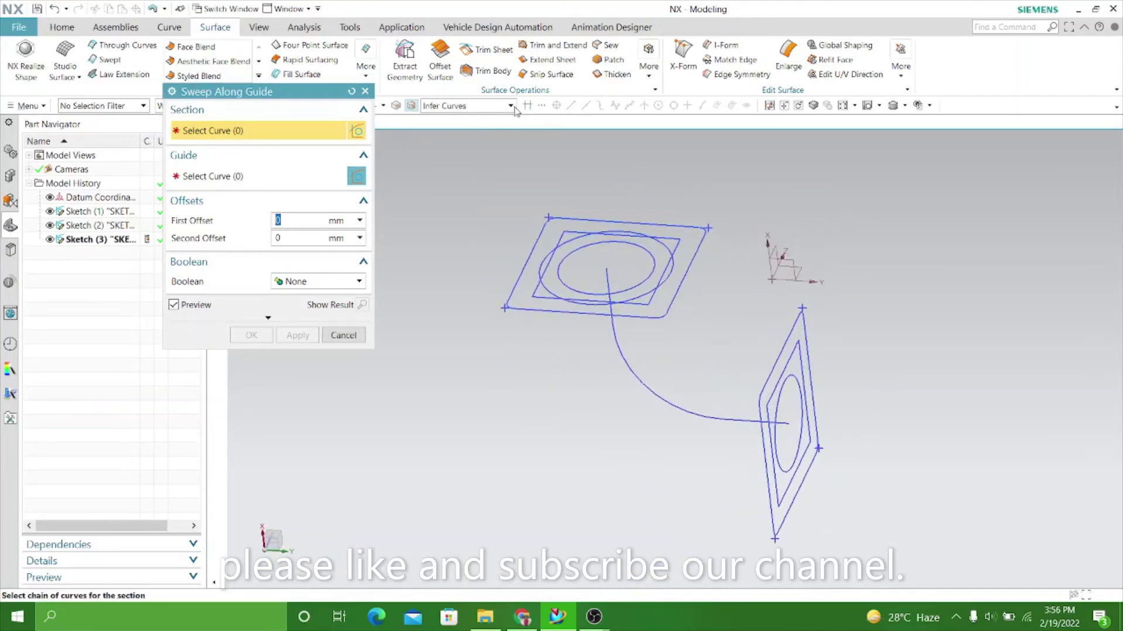
click(512, 108)
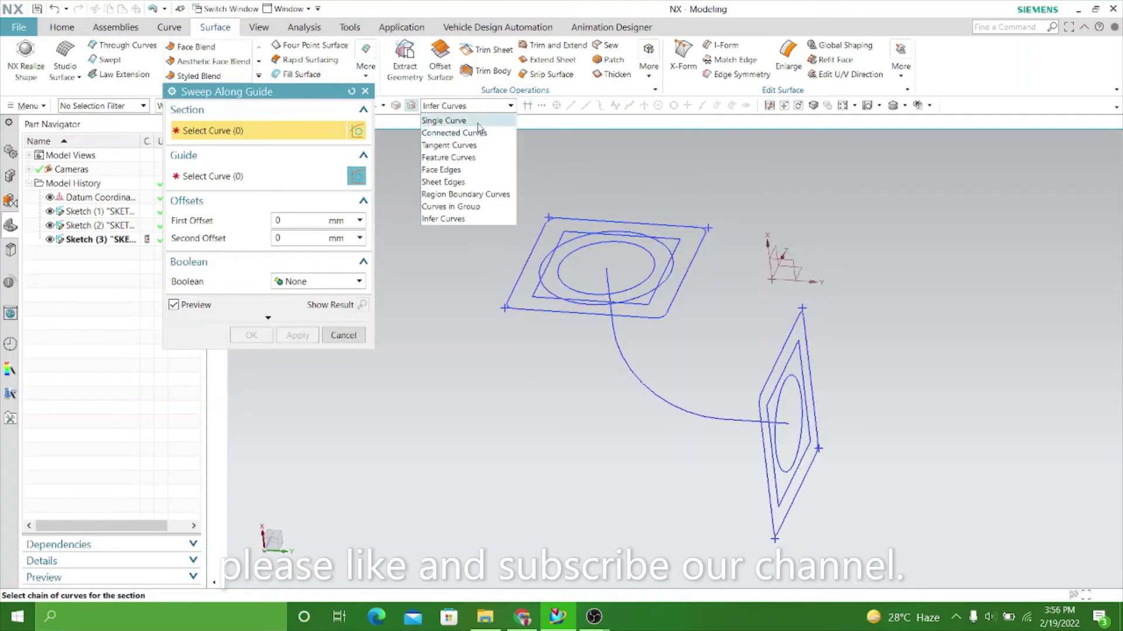
click(478, 123)
scroll(472, 216, up, 4)
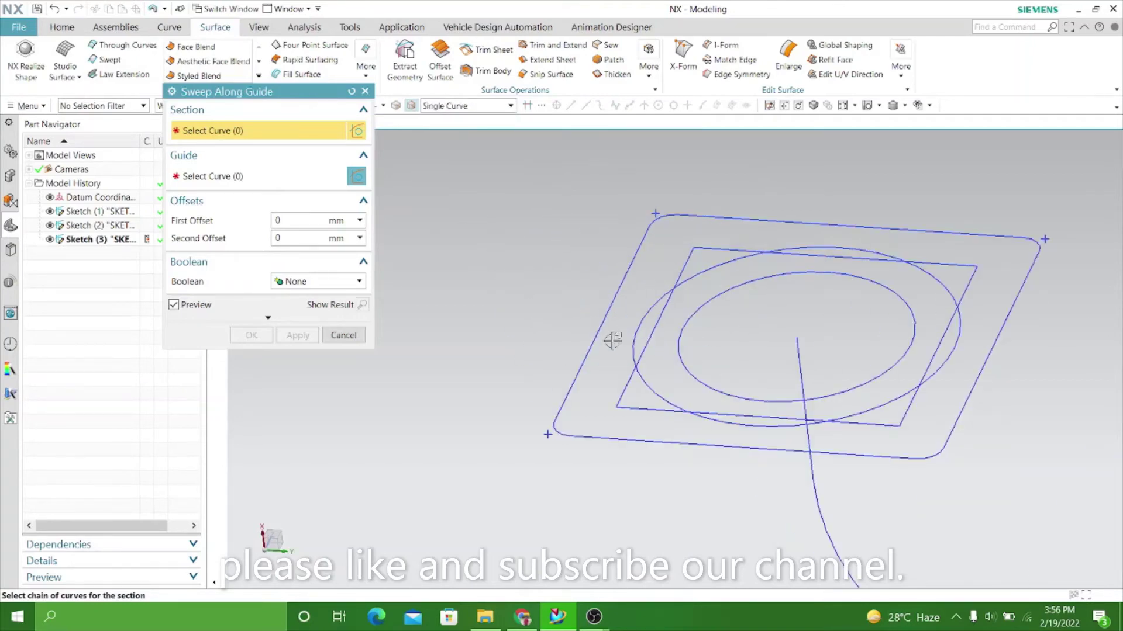
click(634, 345)
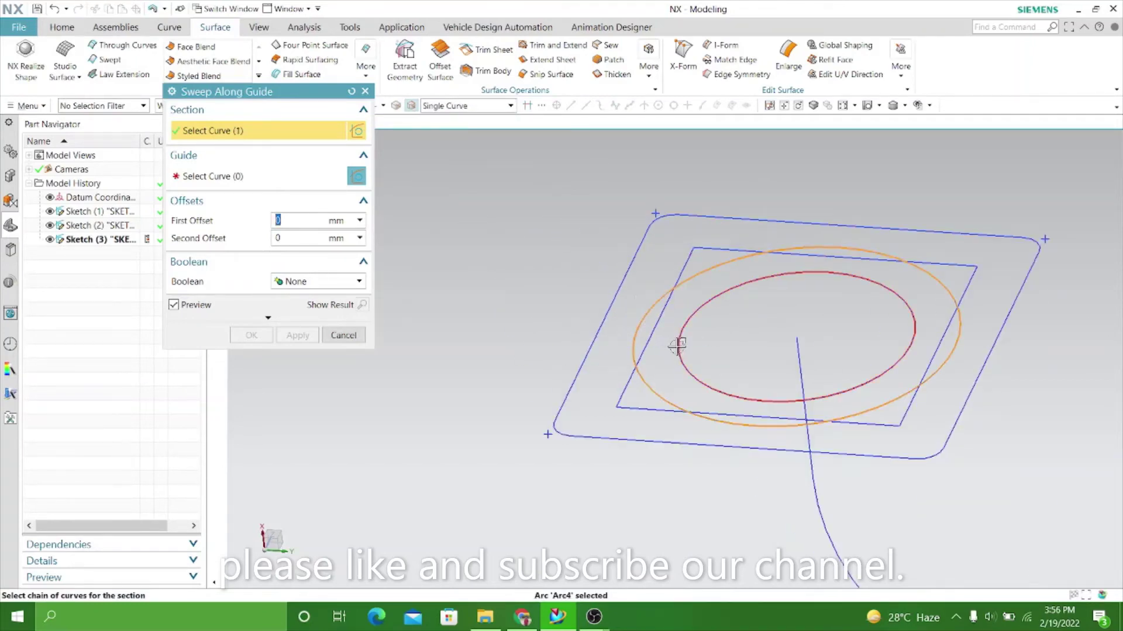
click(677, 346)
scroll(543, 199, down, 4)
Step: Select the arc as the guide and create the hollow elbow Sweep (4)
click(204, 178)
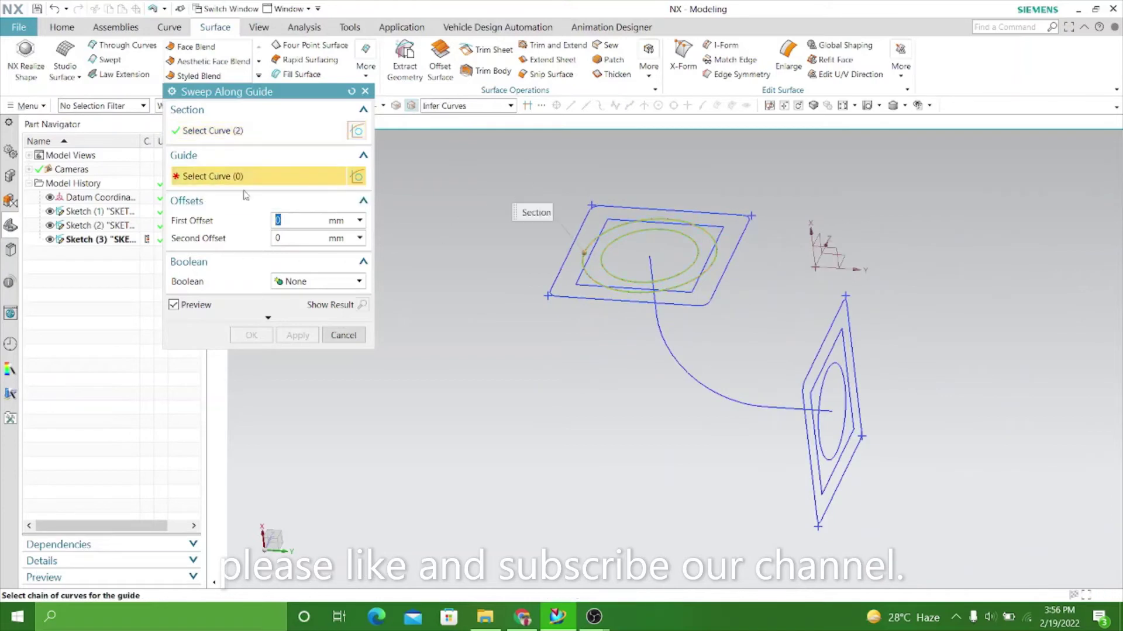
click(666, 347)
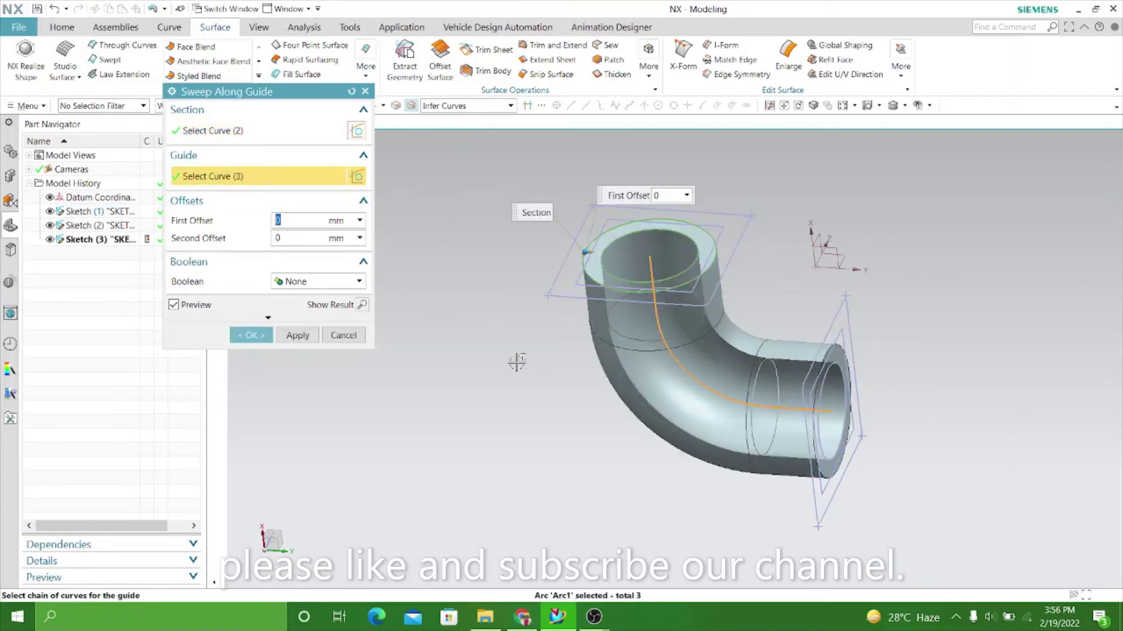
click(362, 305)
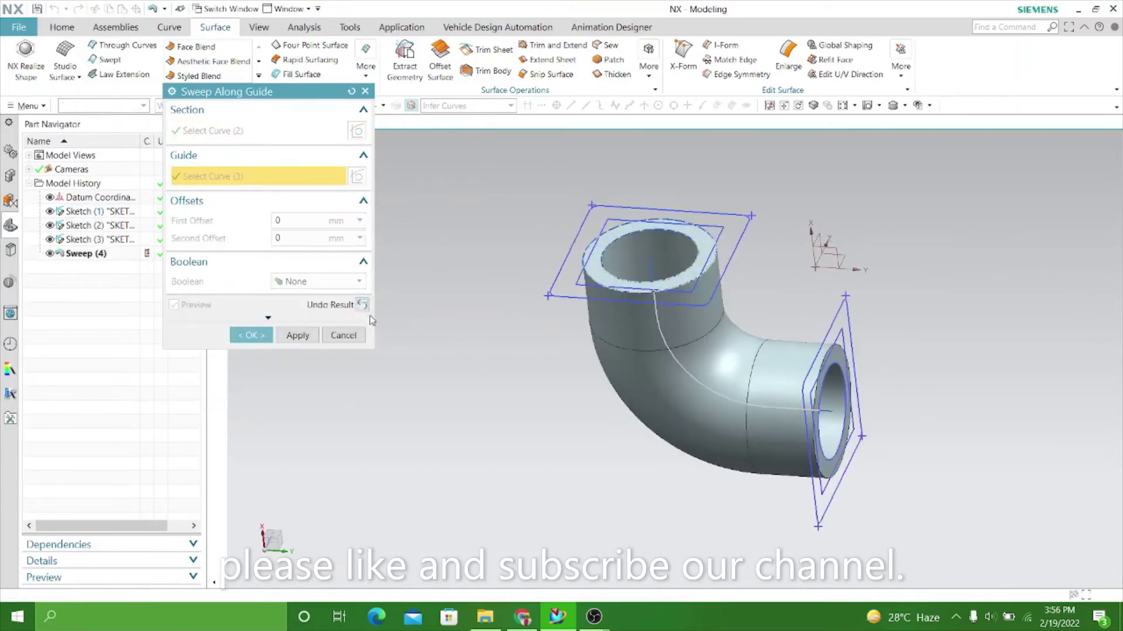
mouse_move(463, 383)
middle_down()
mouse_move(481, 325)
mouse_move(419, 348)
middle_up()
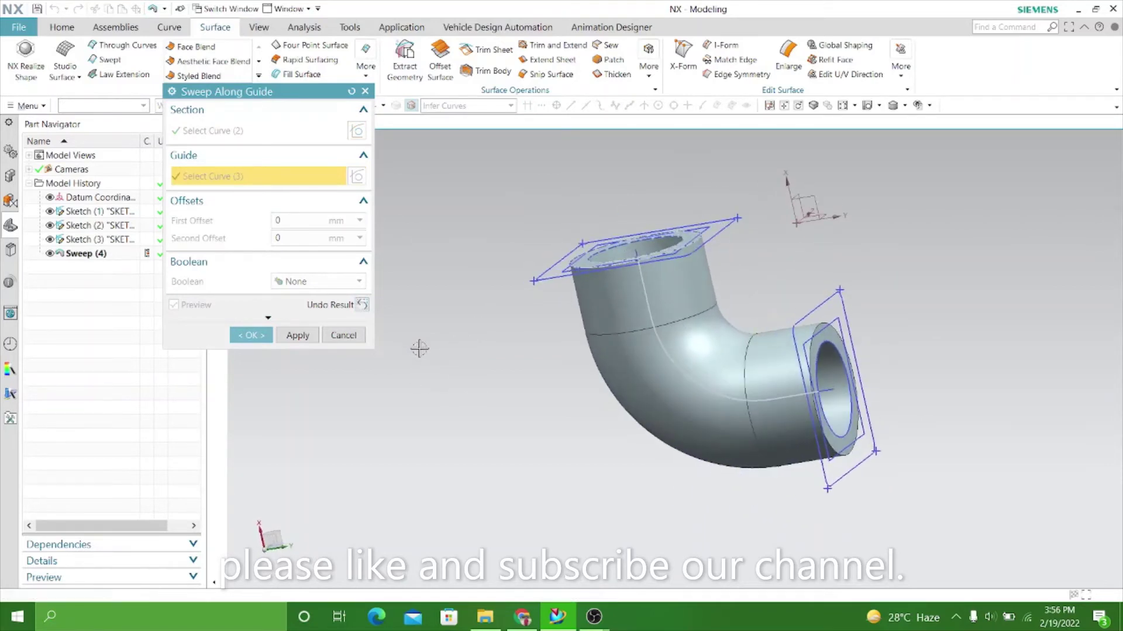
click(297, 336)
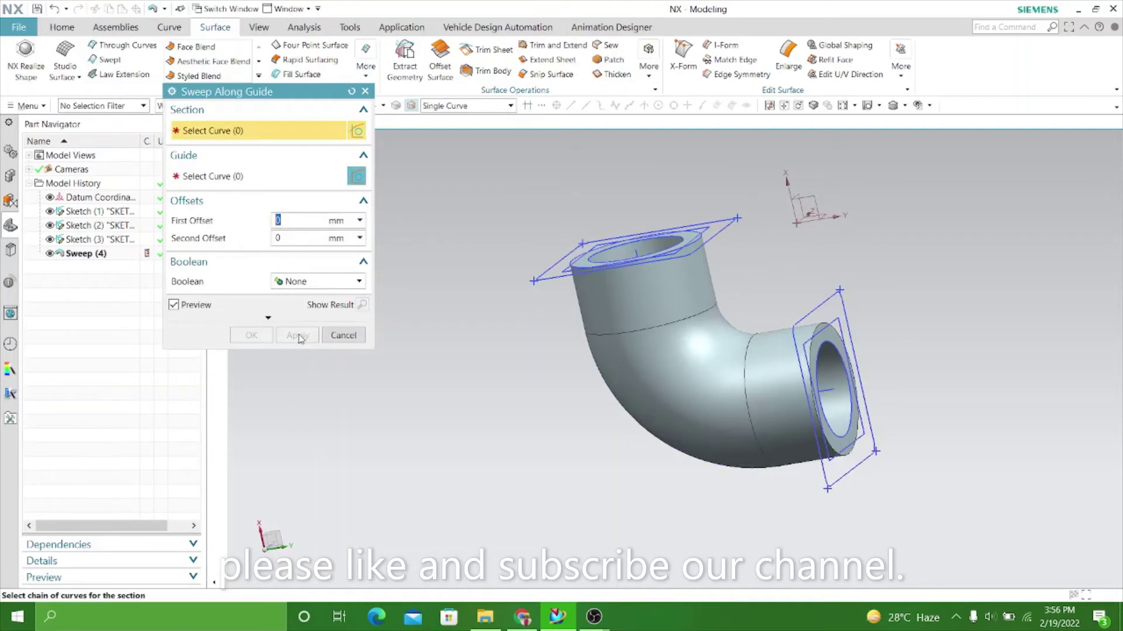
click(344, 337)
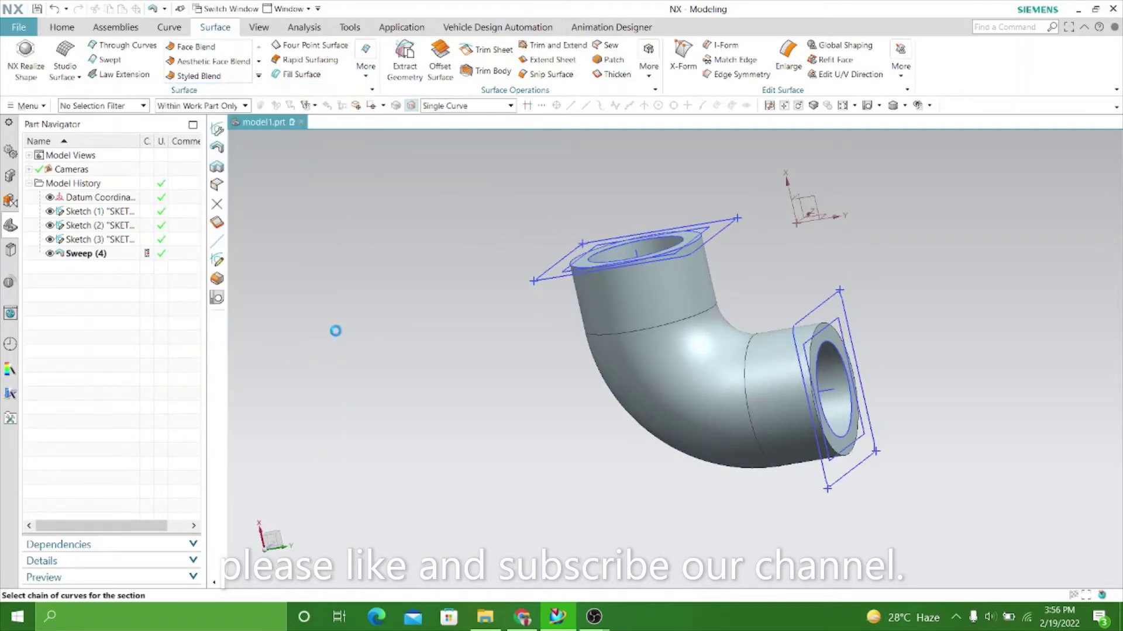
click(62, 29)
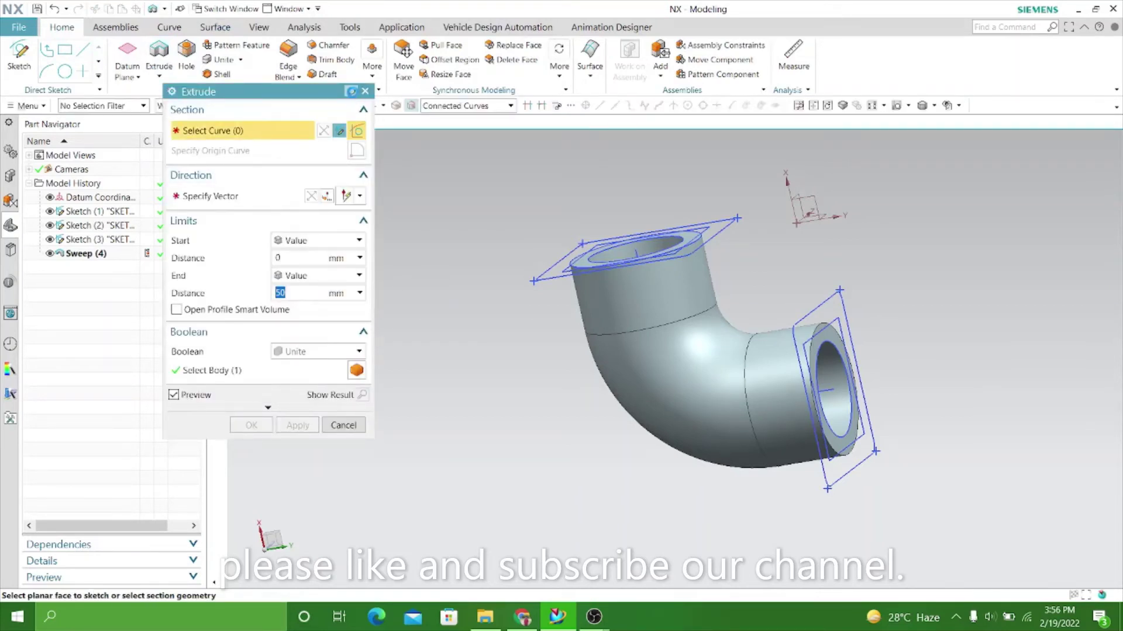
Step: Reset Extrude and select the top flange's square outline and bore circle as section
click(351, 92)
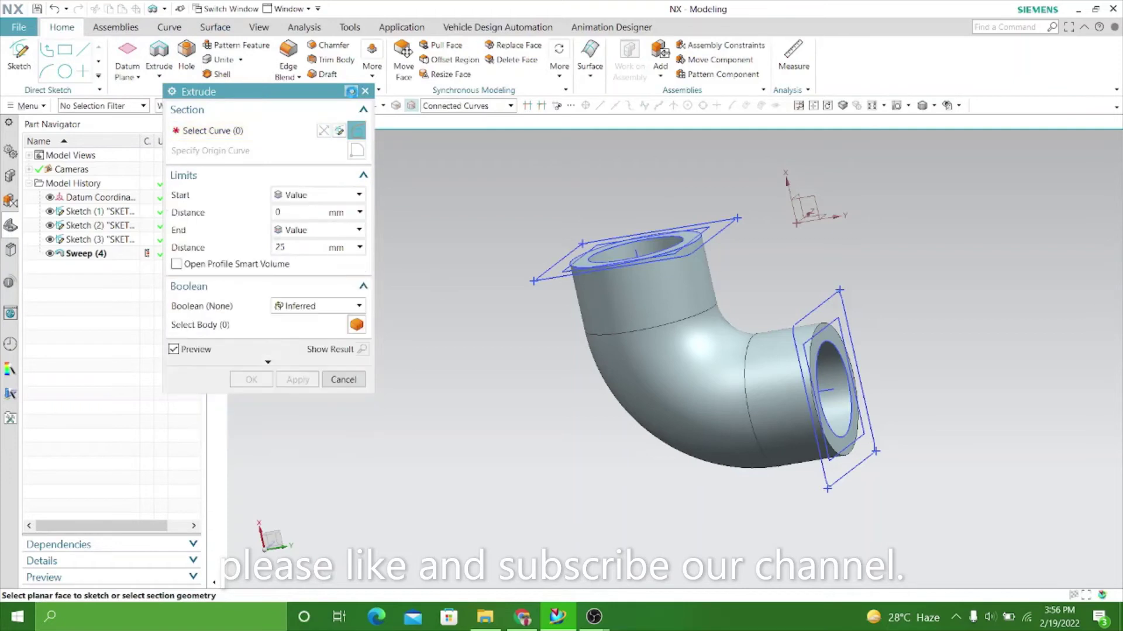
click(508, 106)
click(448, 128)
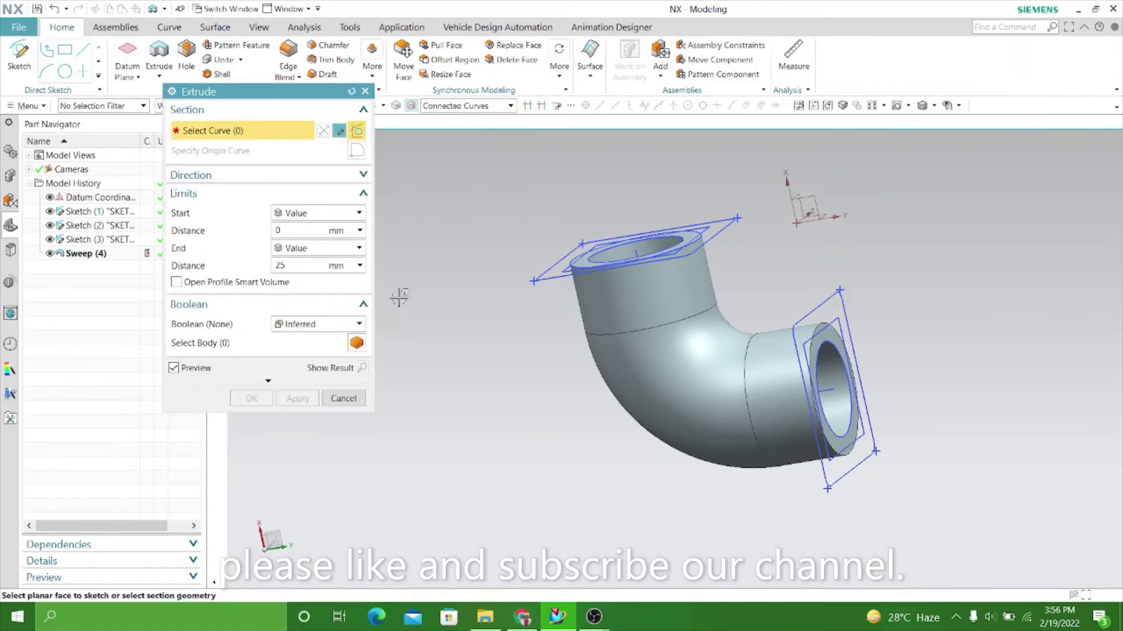
click(362, 328)
click(349, 333)
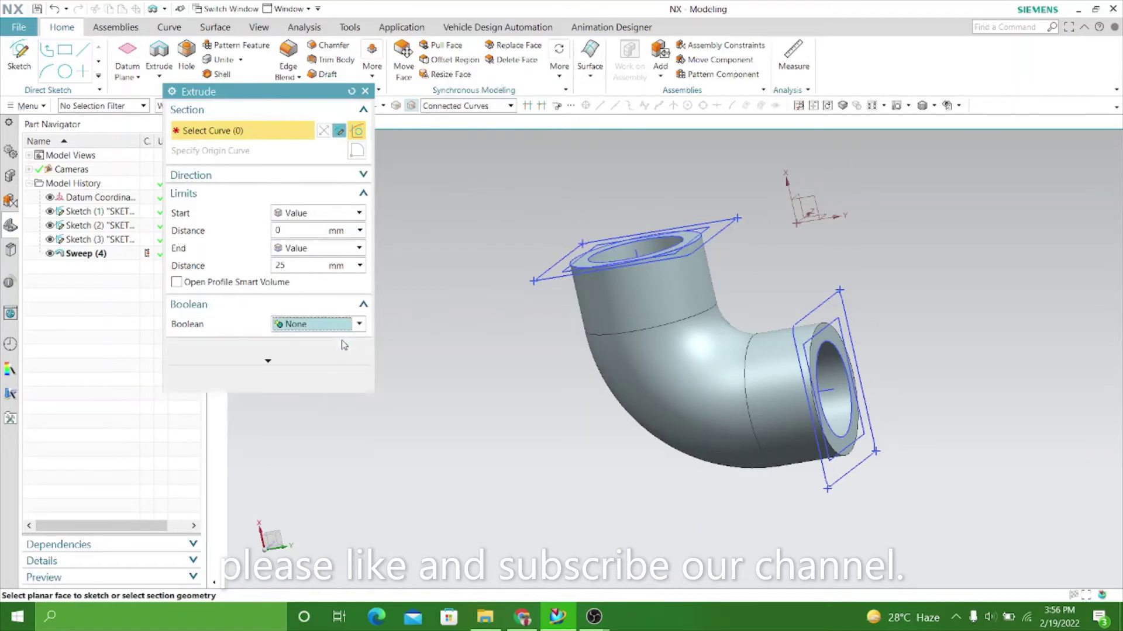
click(291, 266)
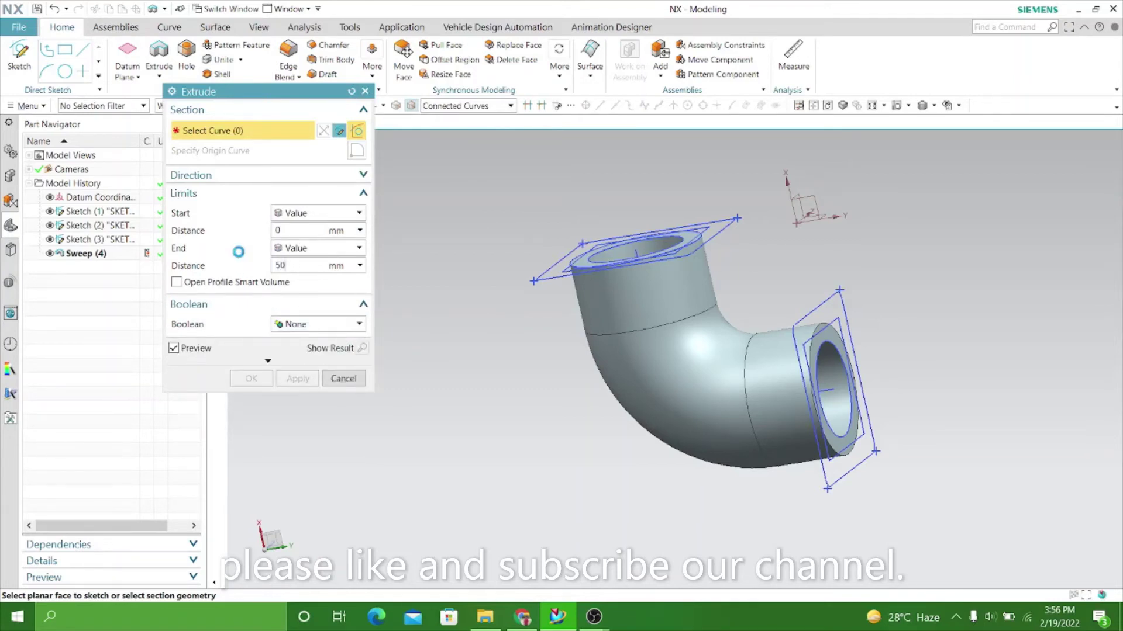
middle_drag(449, 282, 441, 291)
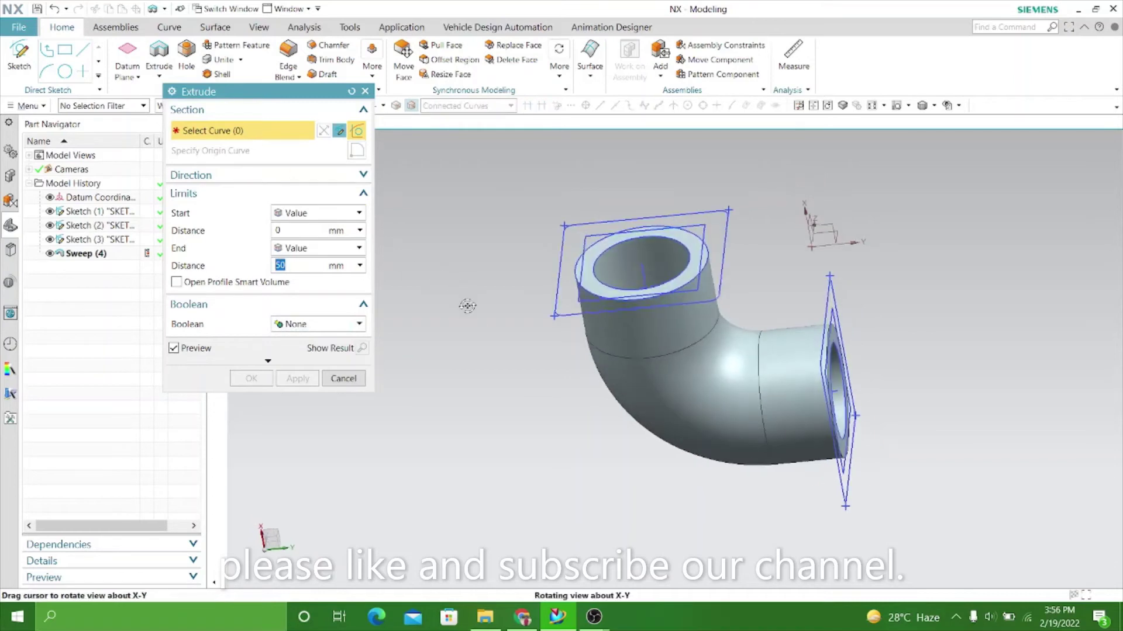
click(556, 261)
scroll(557, 272, up, 3)
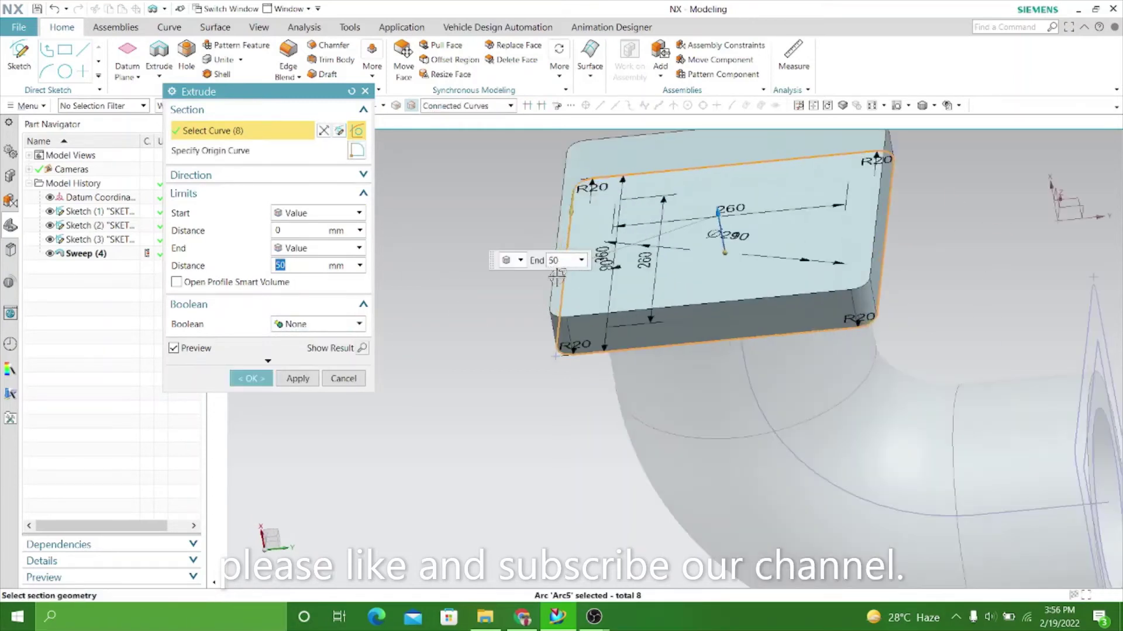
middle_drag(457, 298, 458, 318)
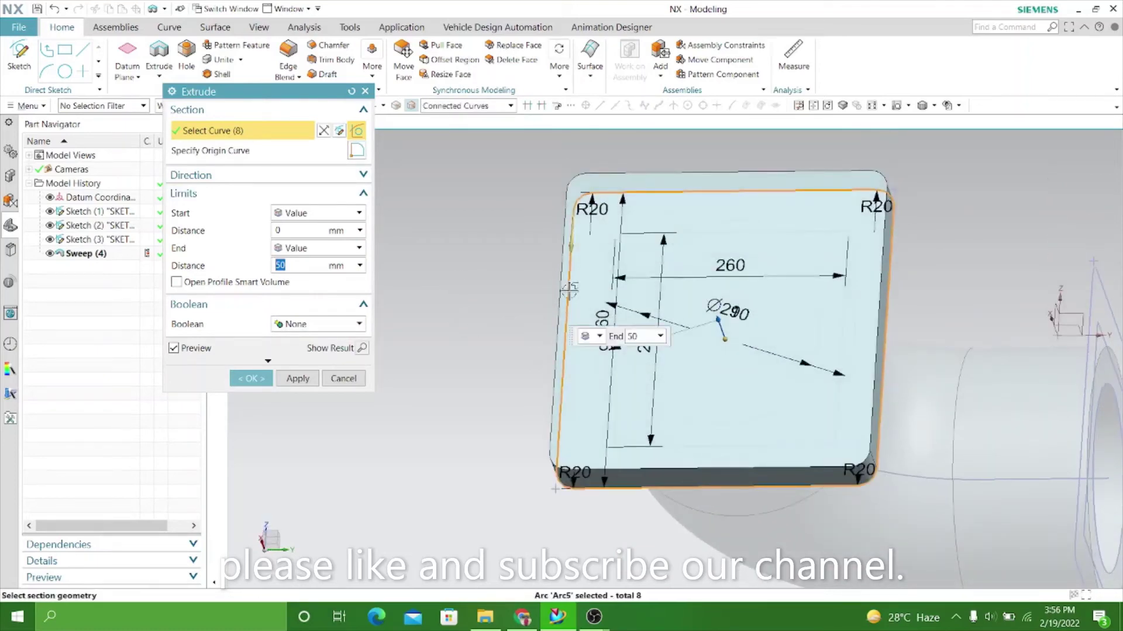
click(723, 221)
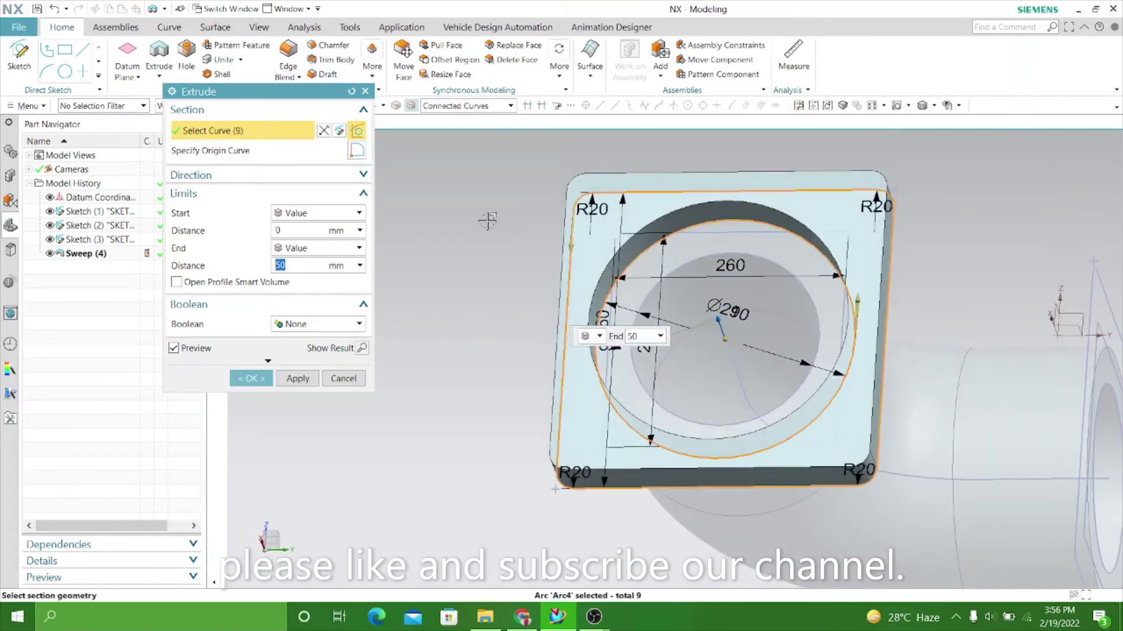
scroll(485, 222, down, 3)
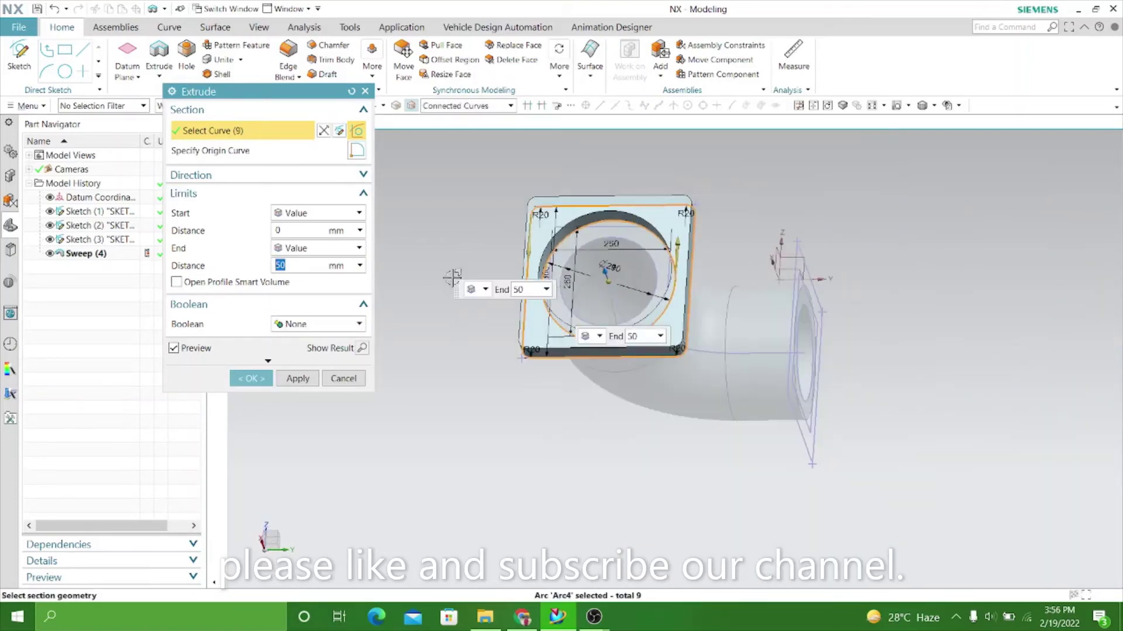
Step: Reverse the direction and create the 50 mm flange united with the pipe as Extrude (5)
click(362, 175)
click(311, 196)
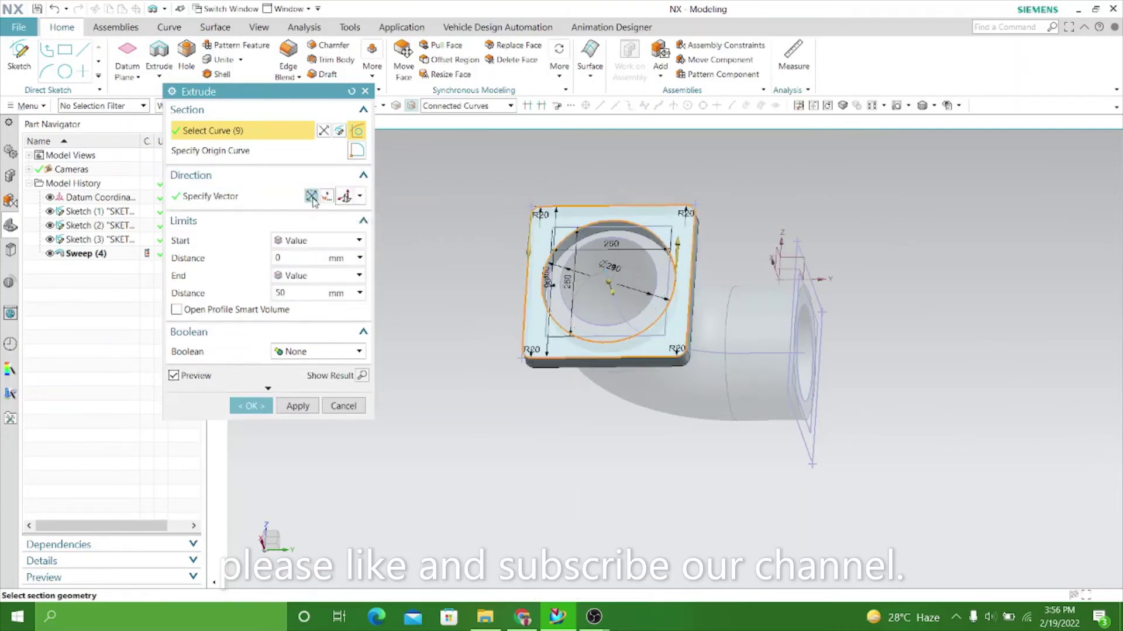
mouse_move(472, 291)
middle_down()
mouse_move(469, 222)
mouse_move(471, 233)
middle_up()
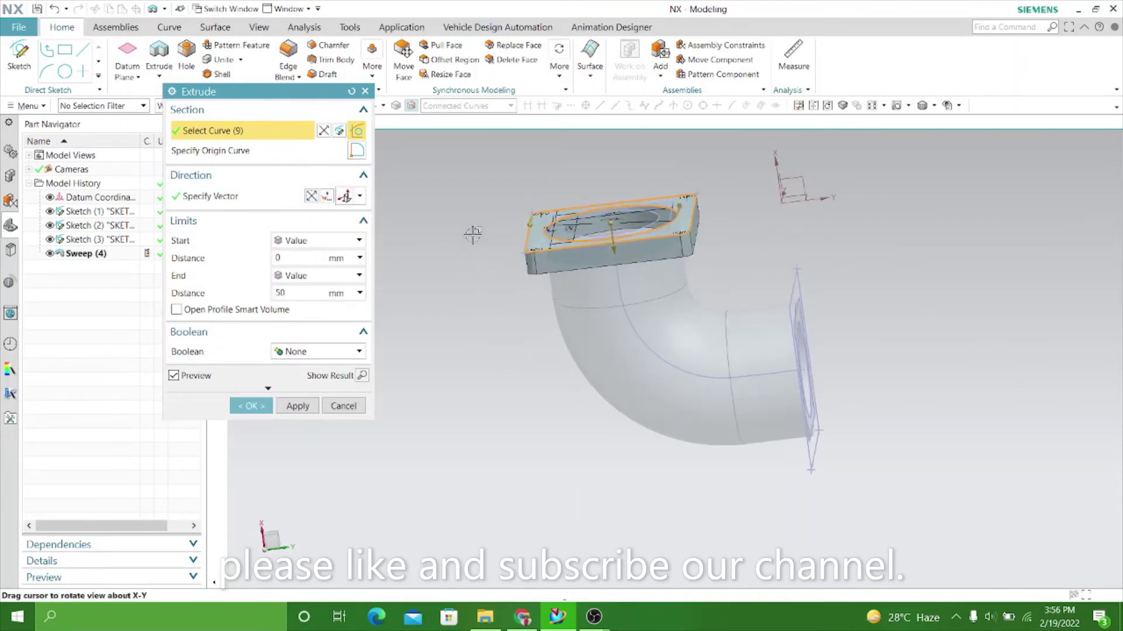
click(362, 376)
mouse_move(424, 302)
middle_down()
mouse_move(428, 338)
mouse_move(429, 323)
middle_up()
click(352, 378)
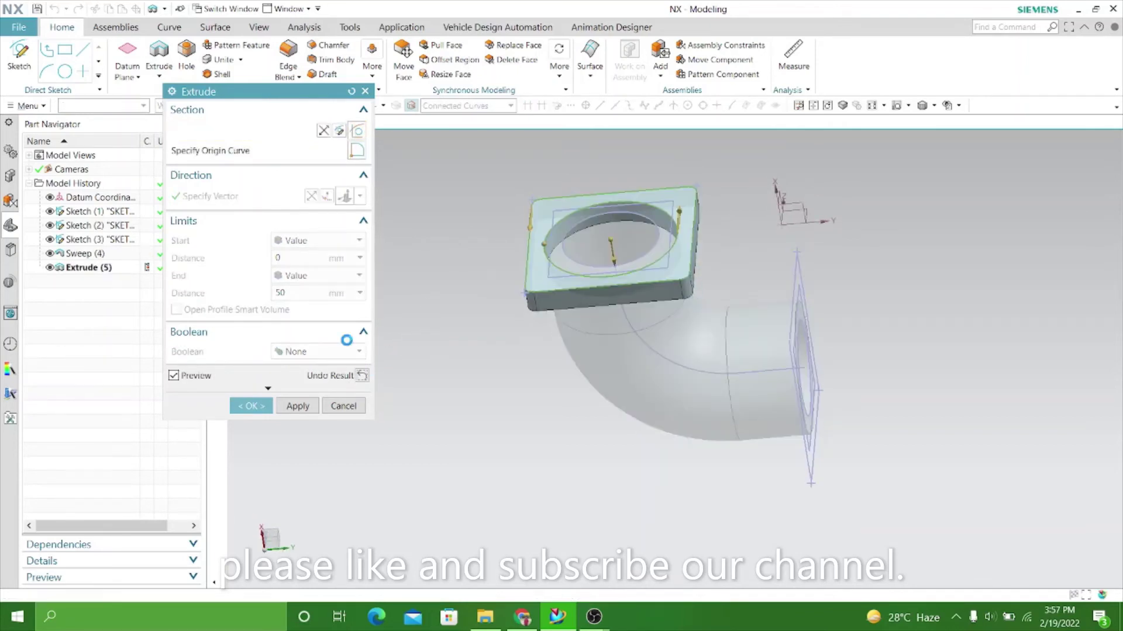
click(360, 351)
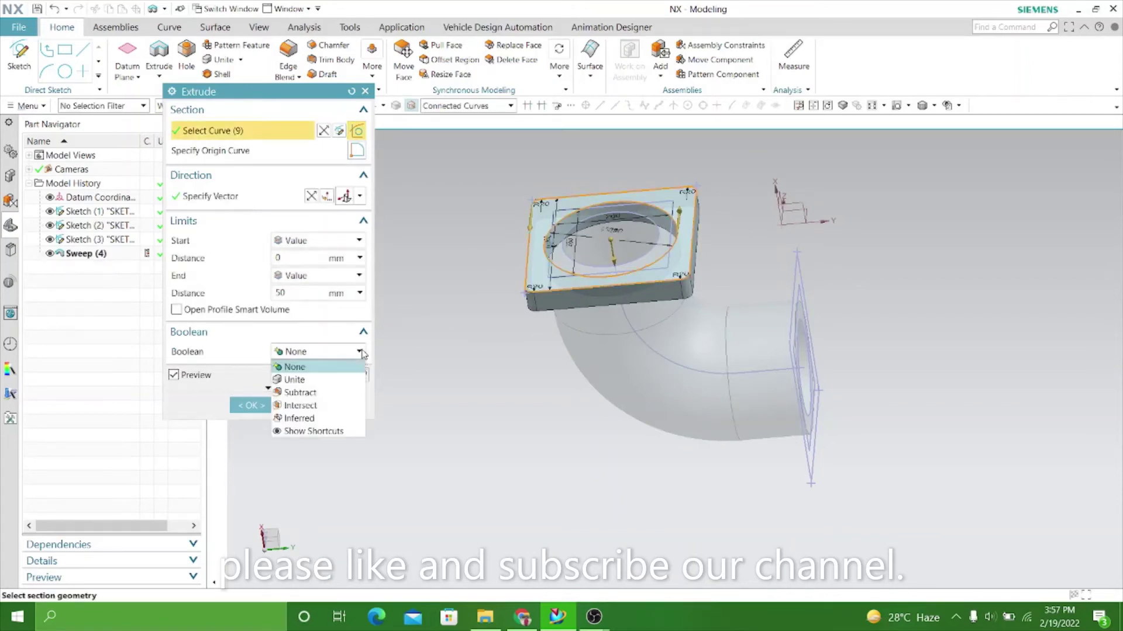
click(342, 379)
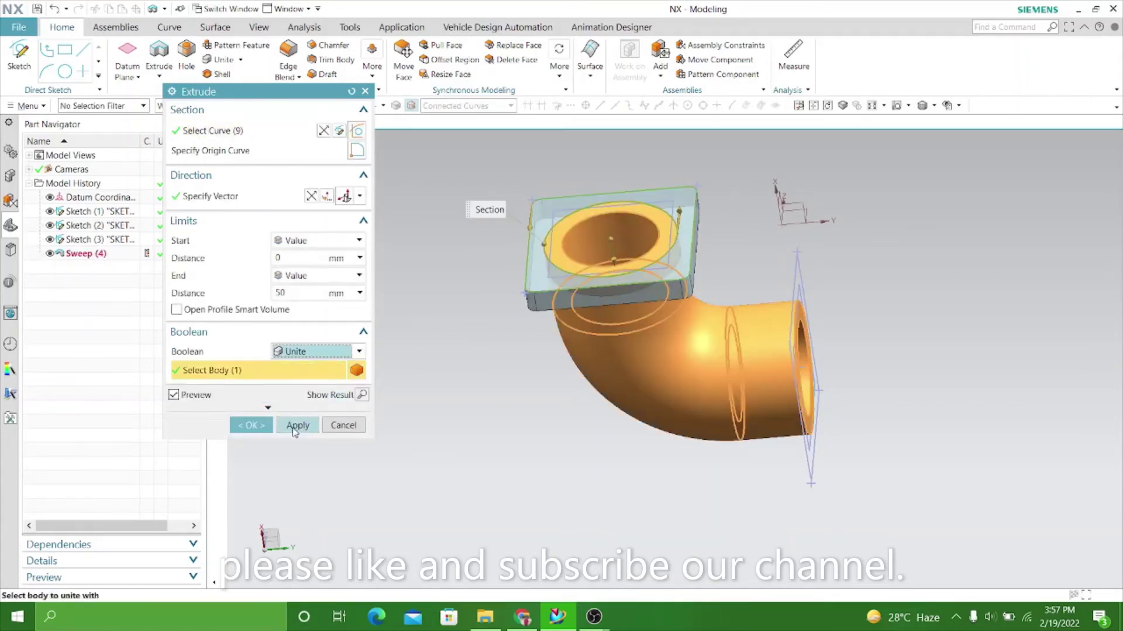
click(292, 427)
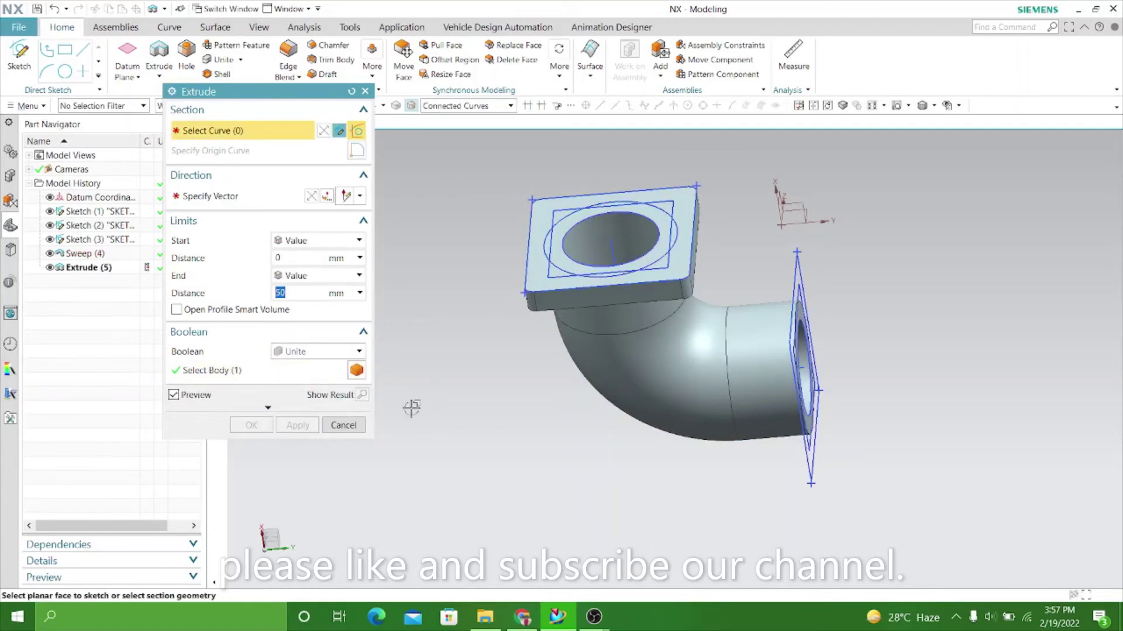
Step: Extrude the other end's square profile and bore circle, united with the pipe, as Extrude (6)
middle_drag(467, 427, 453, 411)
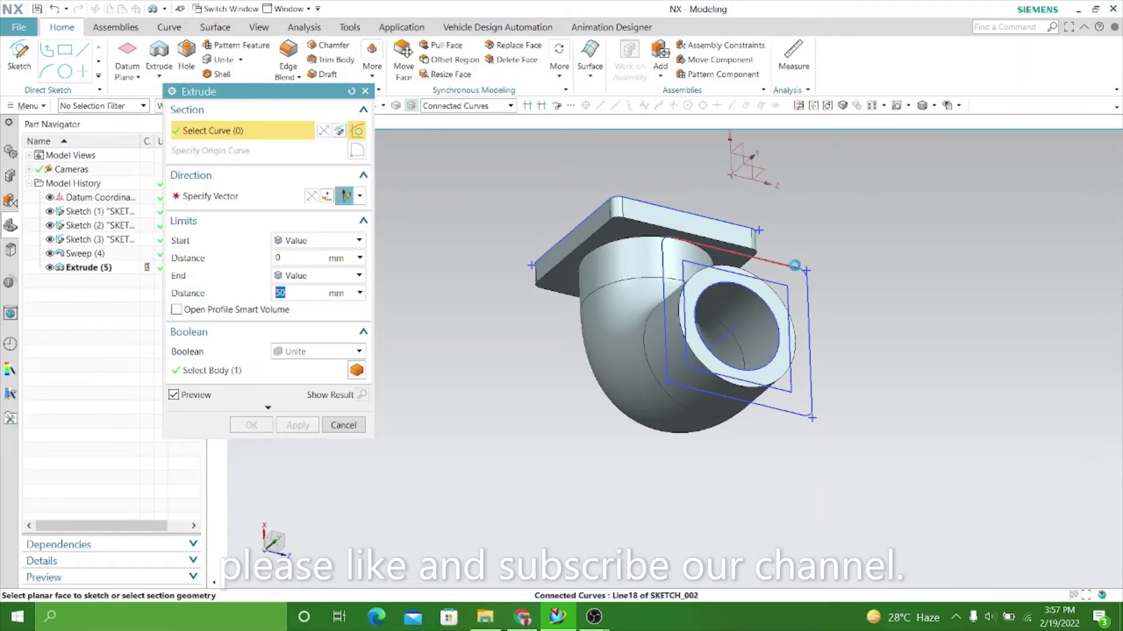
click(795, 265)
scroll(774, 272, up, 3)
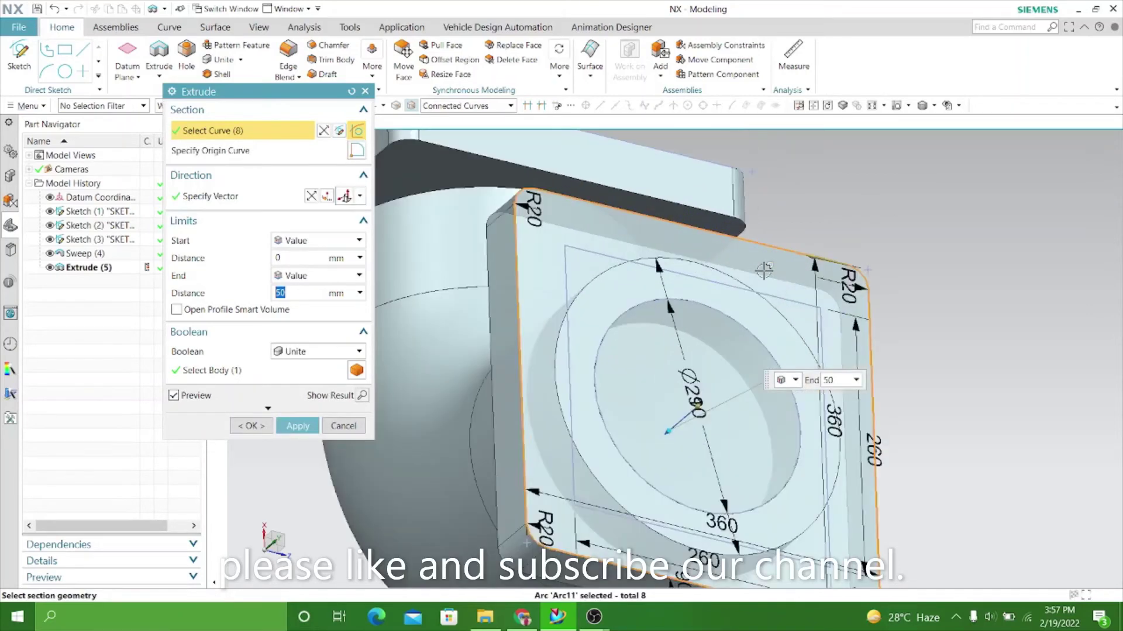
click(719, 270)
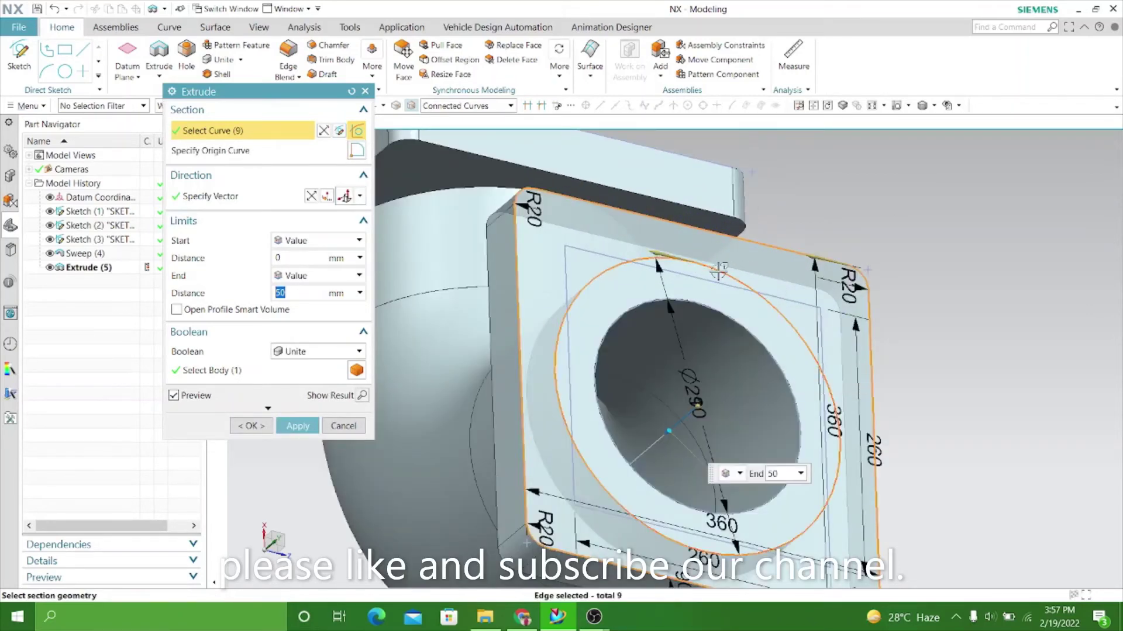
scroll(706, 274, down, 3)
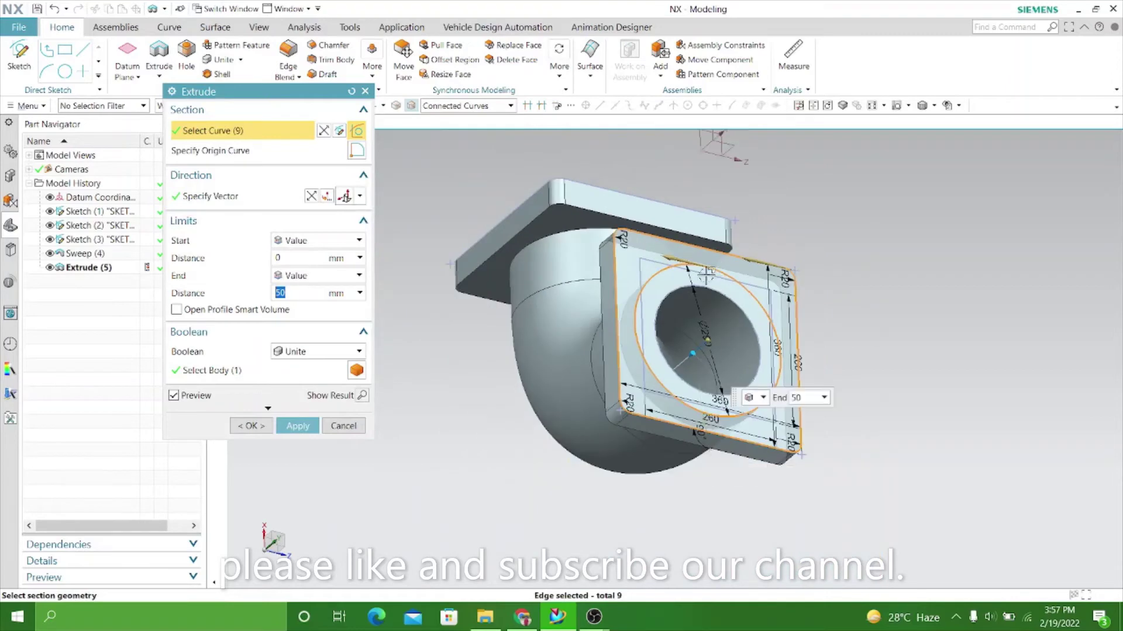
click(298, 426)
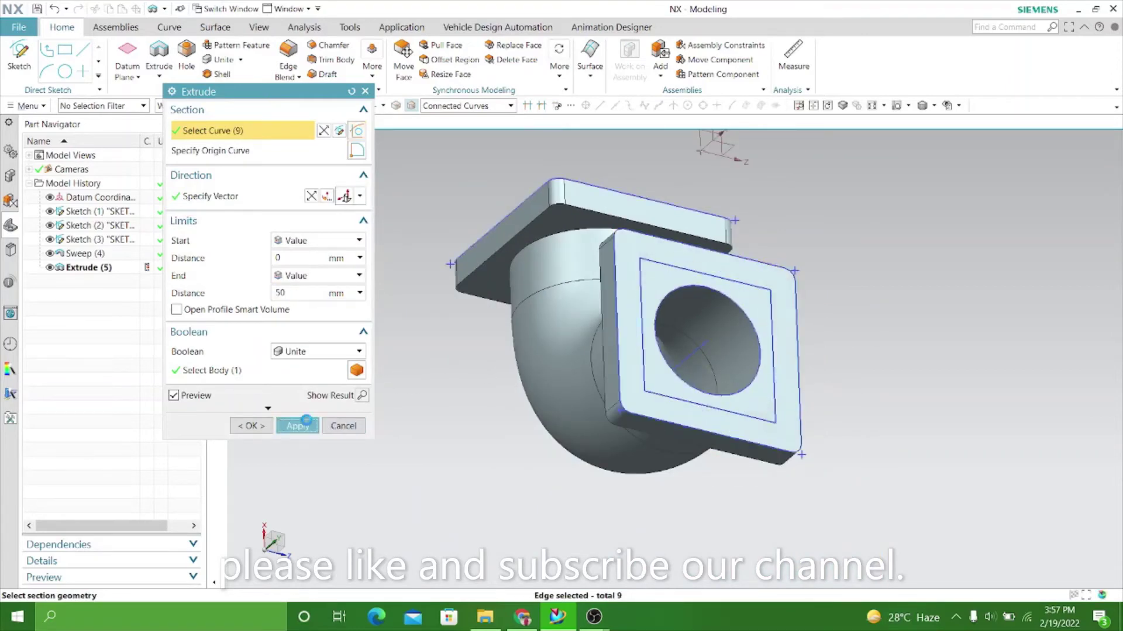
click(349, 426)
mouse_move(360, 410)
middle_down()
mouse_move(395, 441)
mouse_move(378, 426)
mouse_move(416, 409)
mouse_move(402, 433)
middle_up()
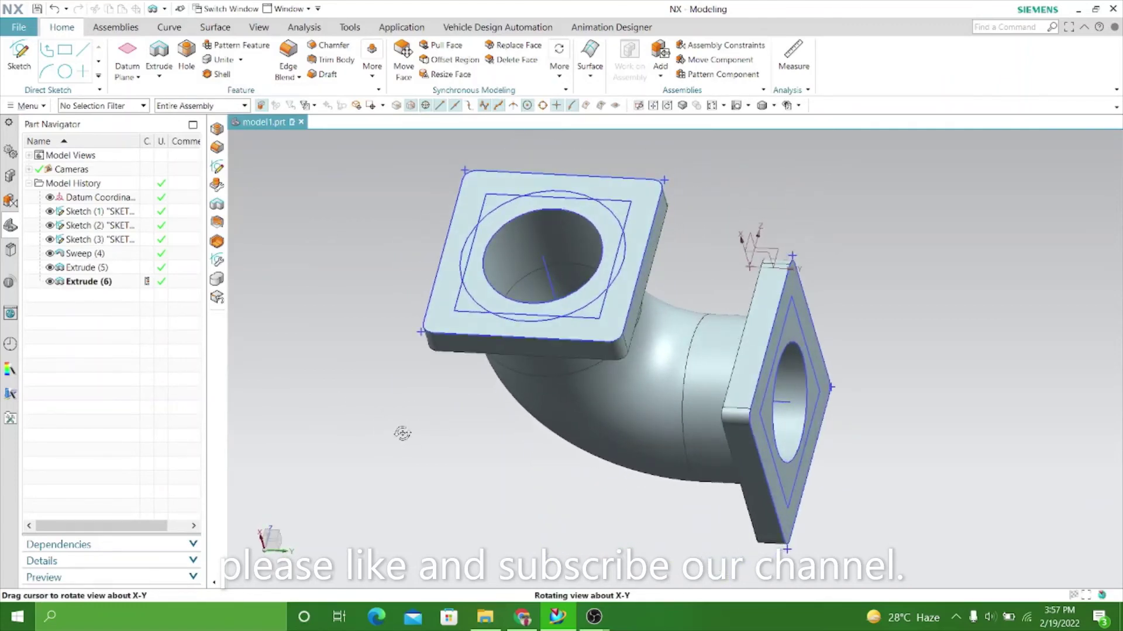
Step: Reset the Hole dialog and set a Counterbored form: C-Bore 60/10, diameter 30, depth 60
click(187, 52)
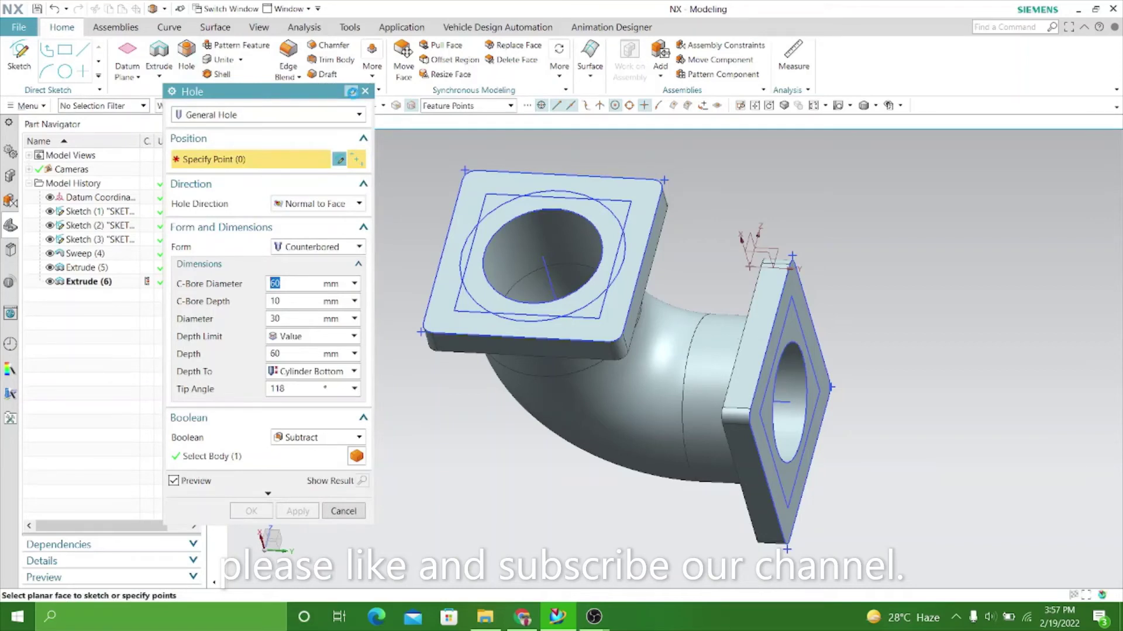
click(351, 92)
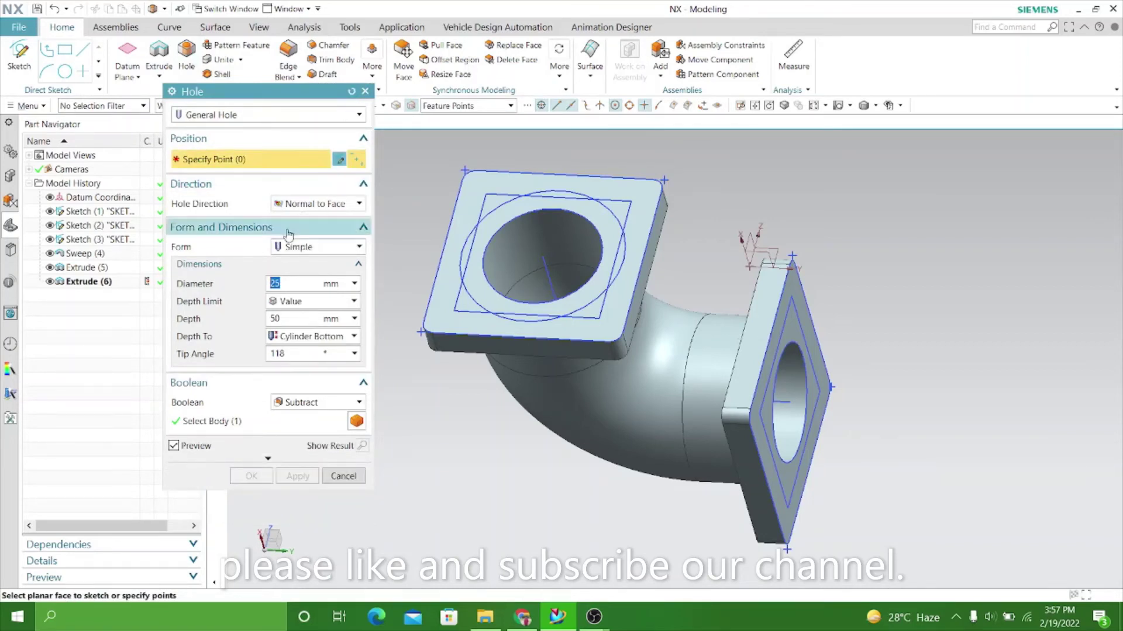
click(357, 204)
click(356, 205)
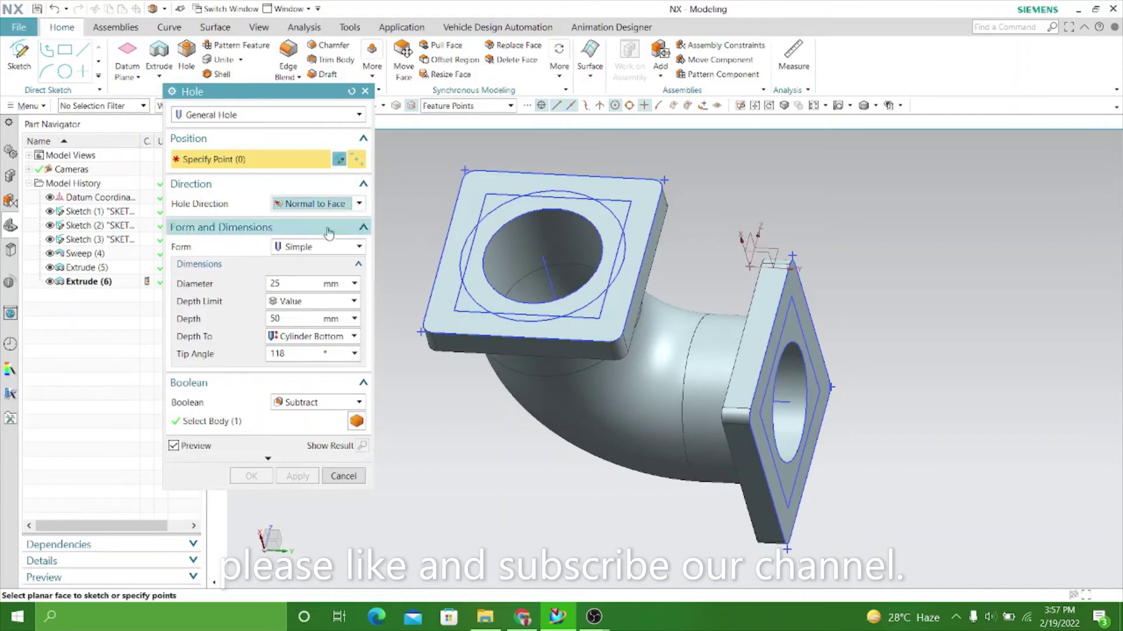
click(357, 247)
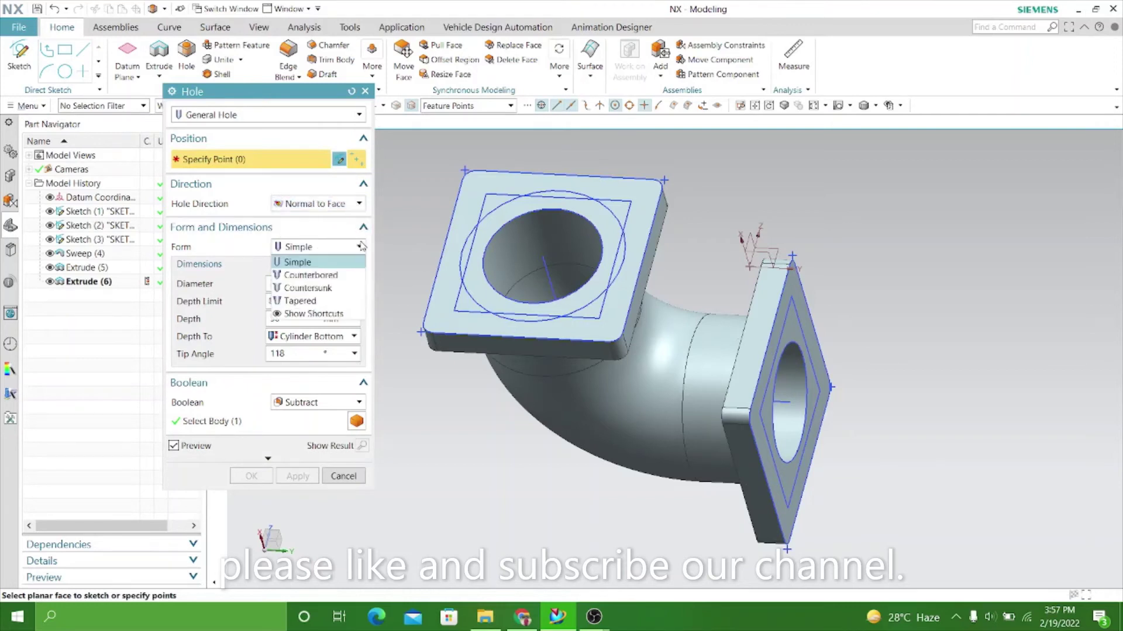
click(334, 275)
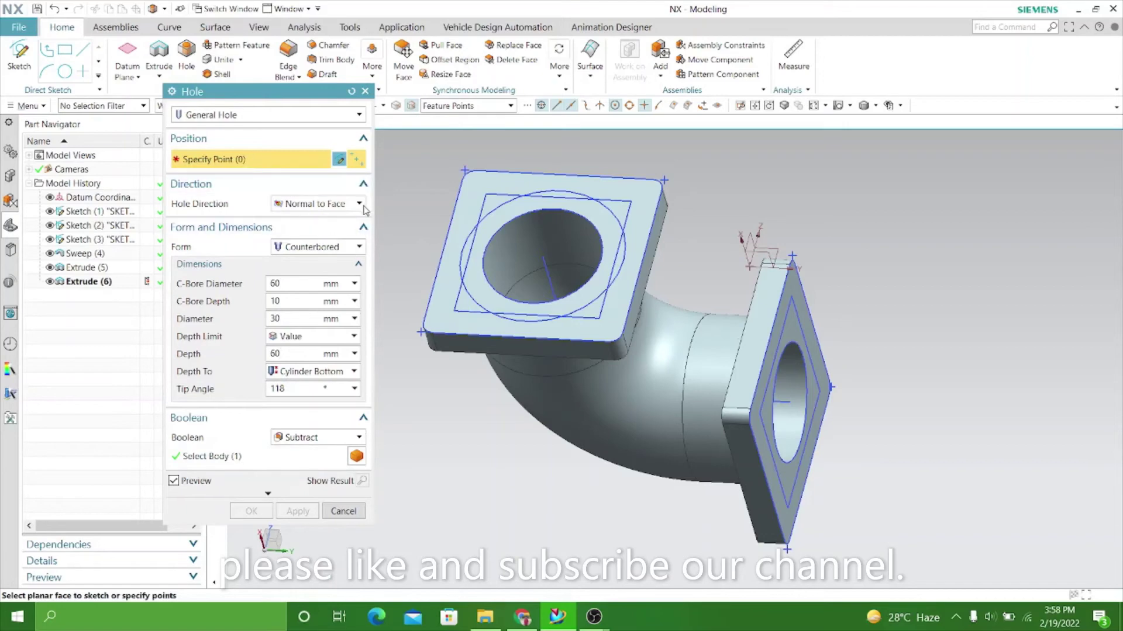
scroll(427, 226, up, 2)
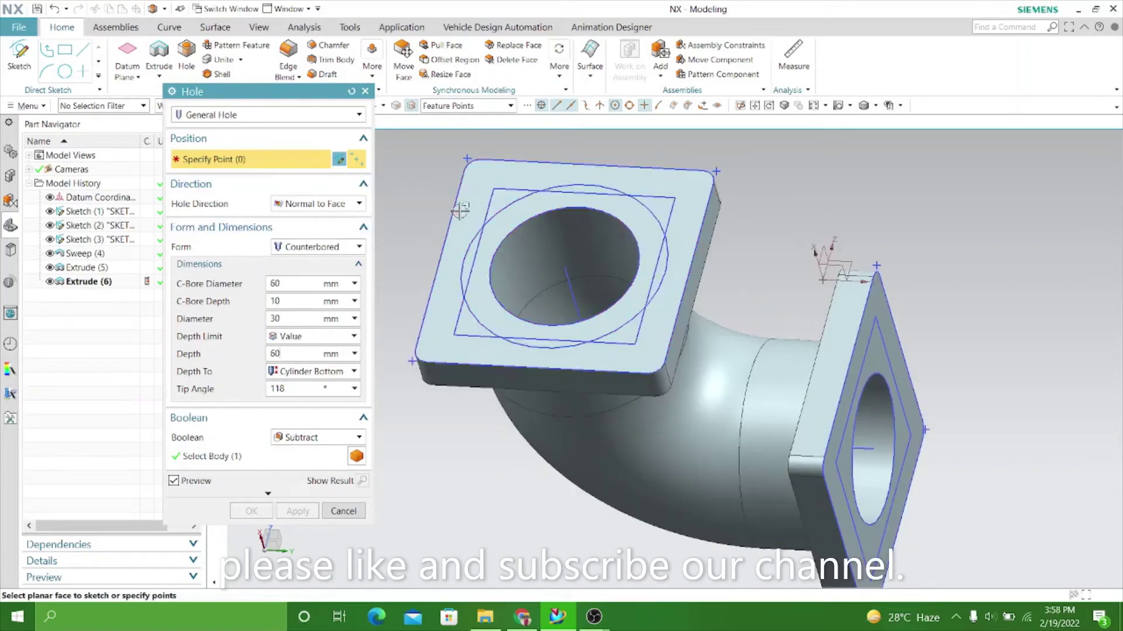
Step: Place counterbored hole points at the four corners of the first flange
click(494, 189)
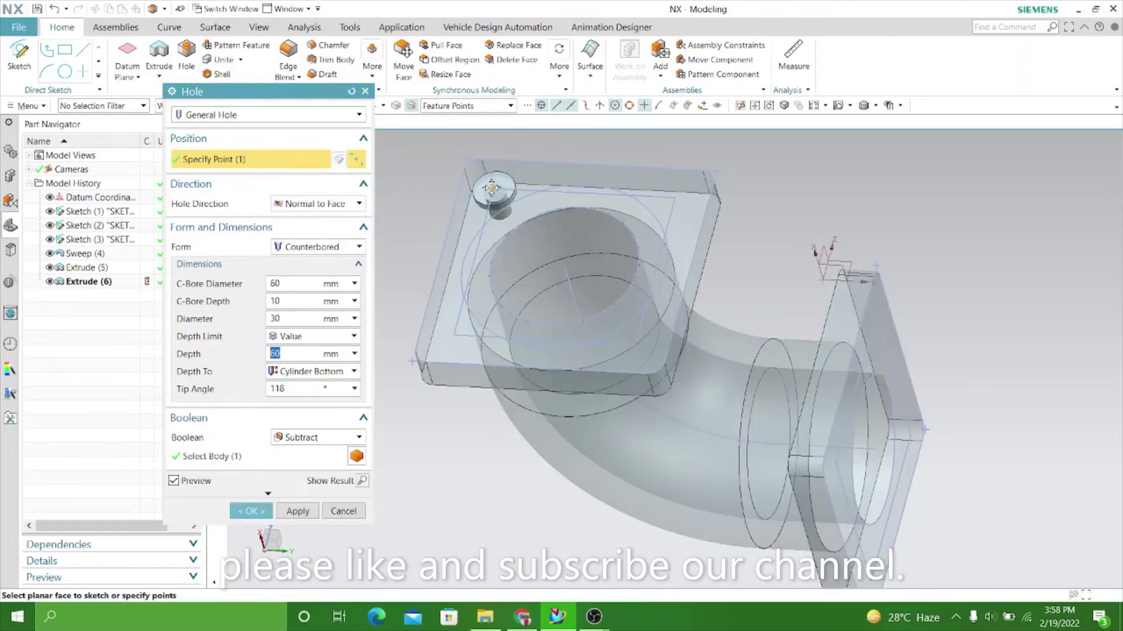
click(675, 199)
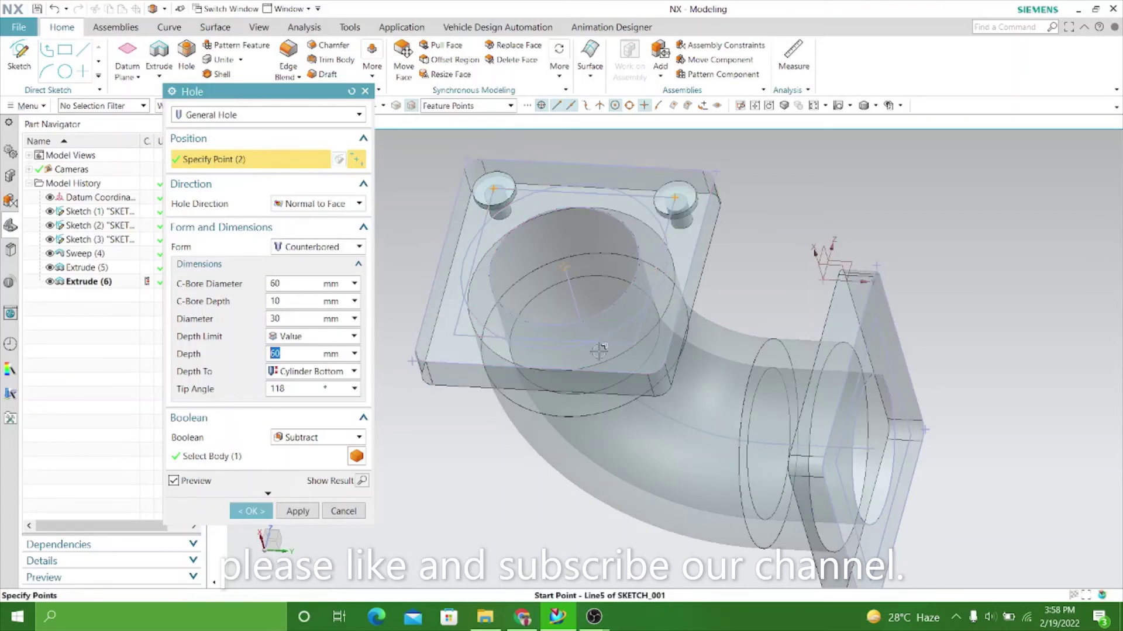
click(635, 345)
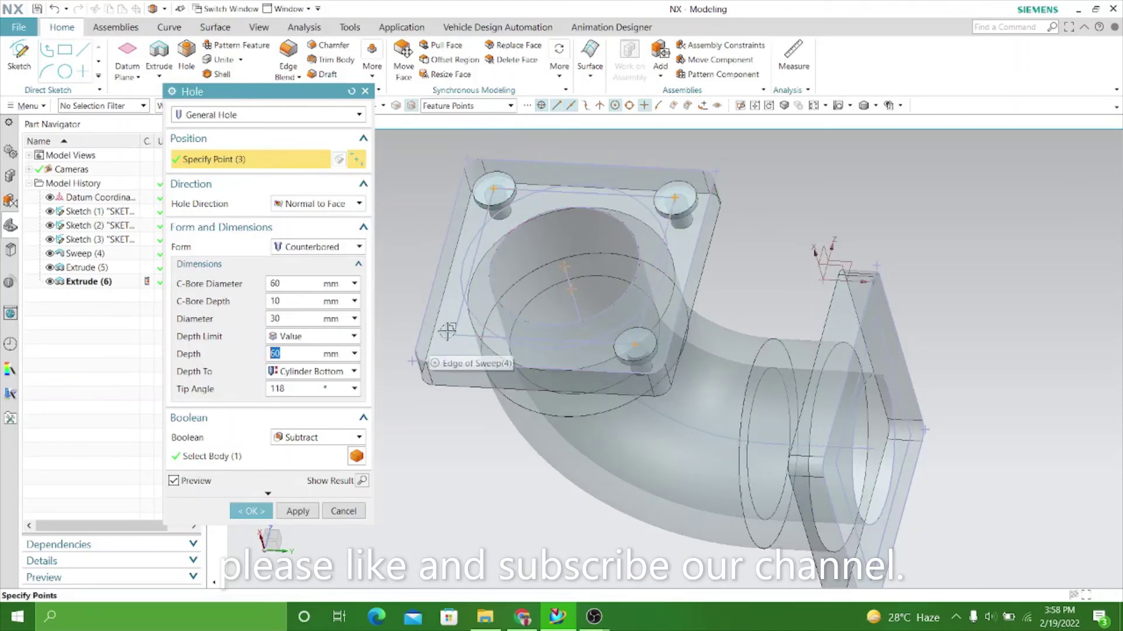
click(454, 335)
Step: Add the second flange's four corner points and create all eight counterbored holes
scroll(526, 197, down, 4)
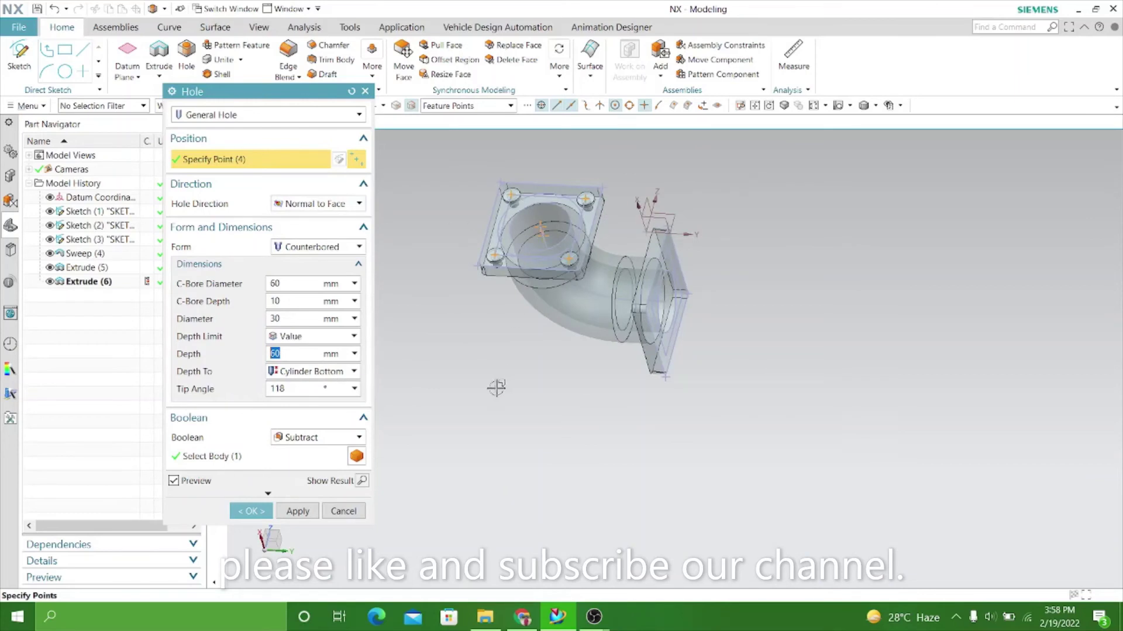
mouse_move(496, 387)
middle_down()
mouse_move(458, 349)
mouse_move(514, 283)
middle_up()
scroll(656, 242, up, 5)
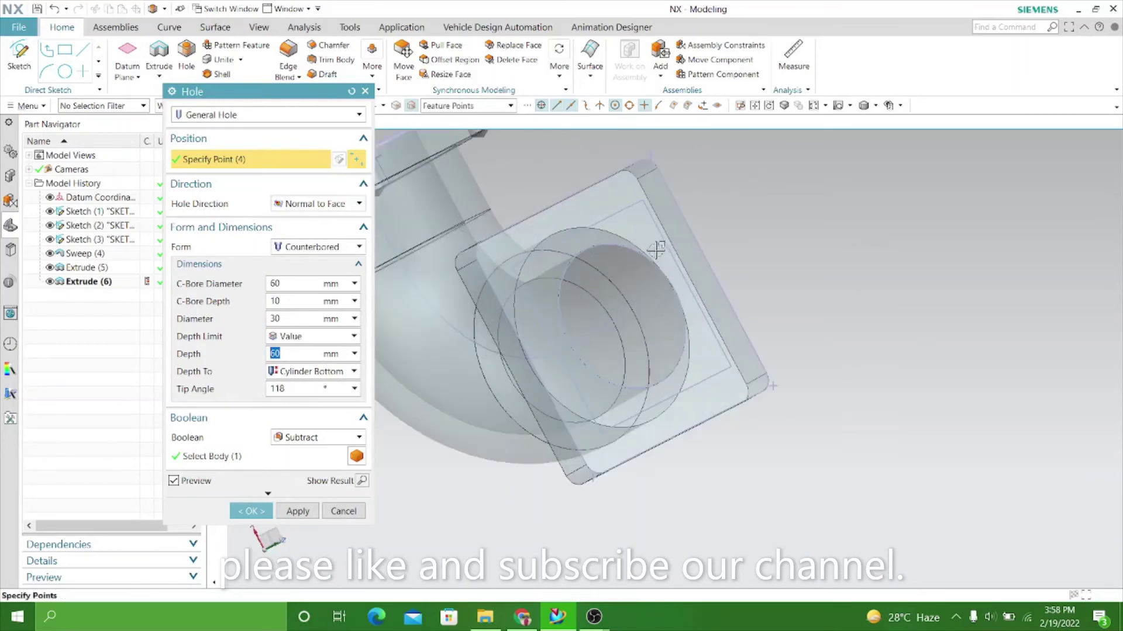
click(639, 202)
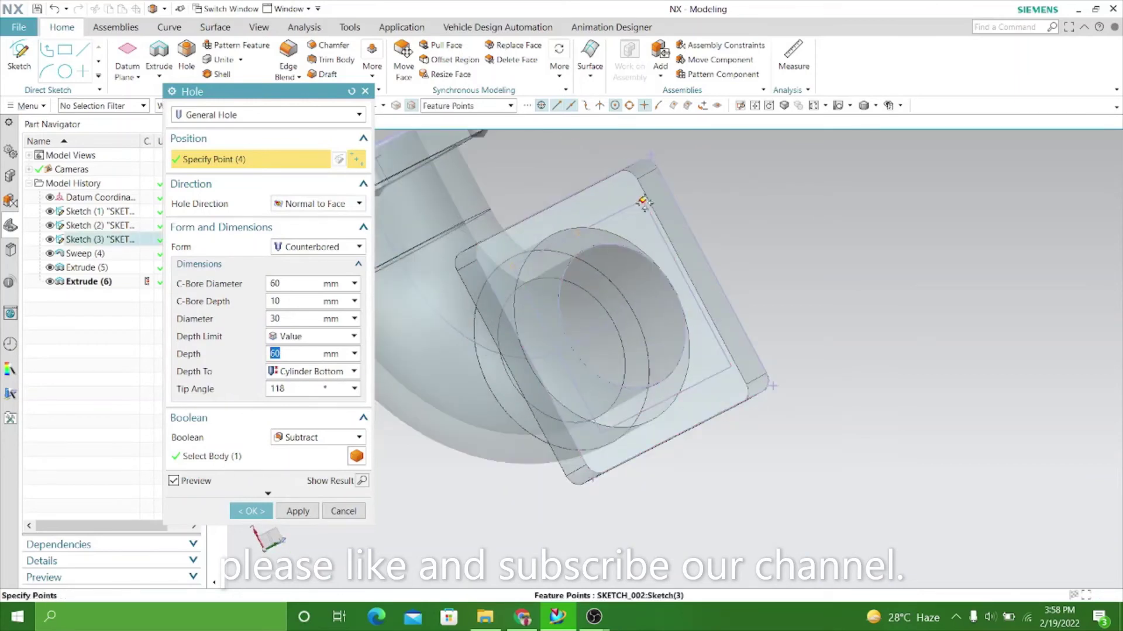
click(737, 368)
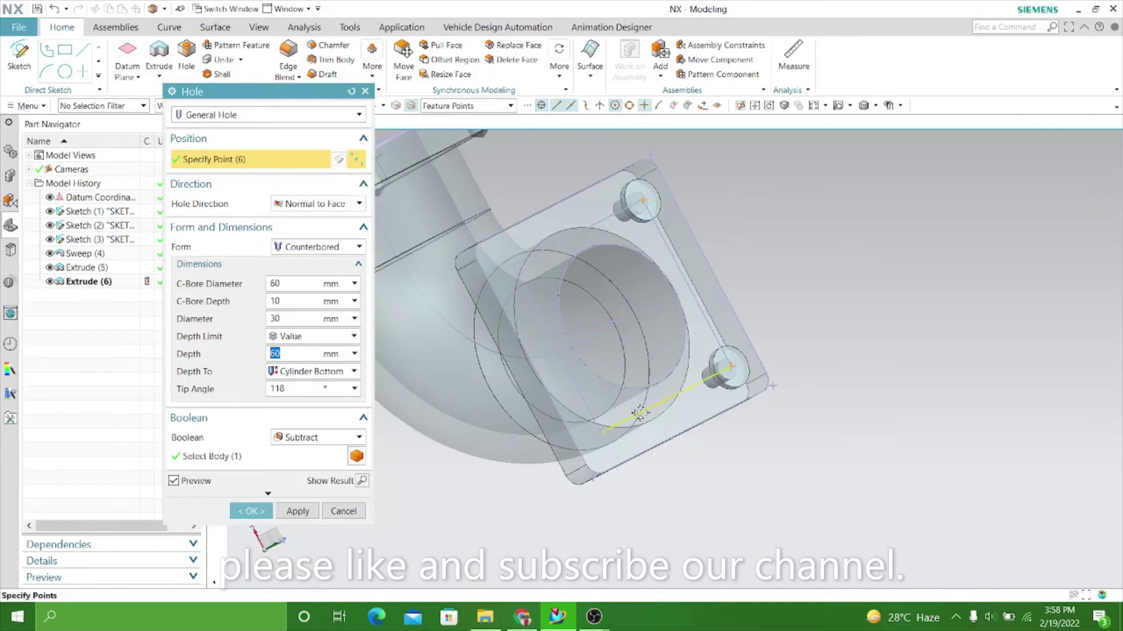
click(599, 431)
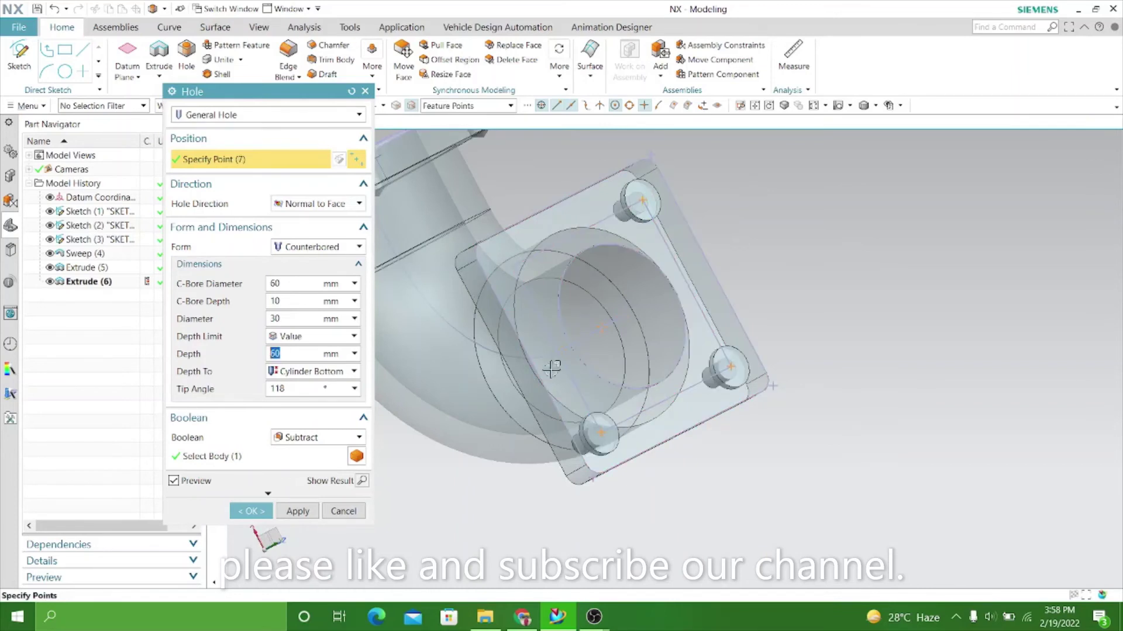
click(514, 266)
scroll(576, 271, up, 2)
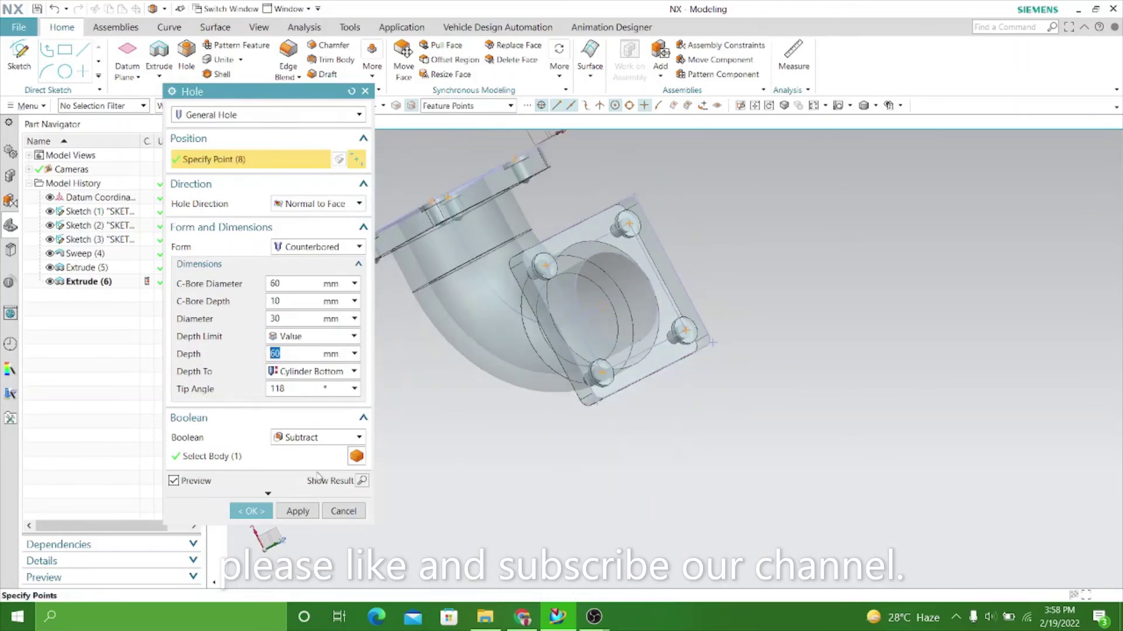
click(298, 513)
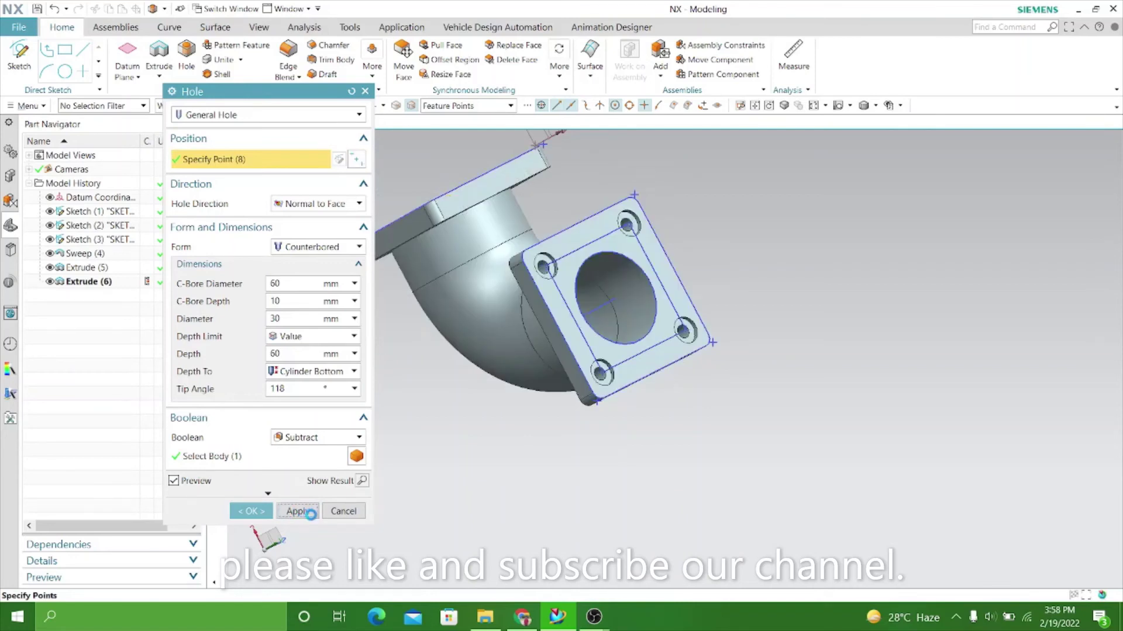
click(339, 512)
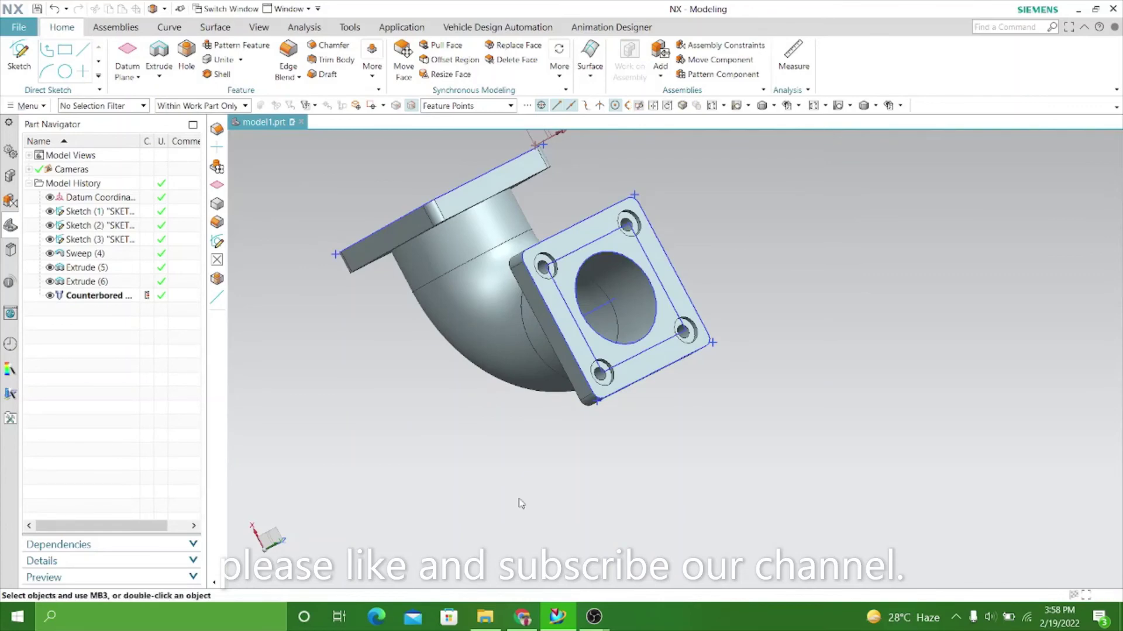
Step: Hide Sketch (2) and Sketch (3), orbiting to view both flanges
mouse_move(521, 504)
middle_down()
mouse_move(706, 416)
mouse_move(718, 397)
middle_up()
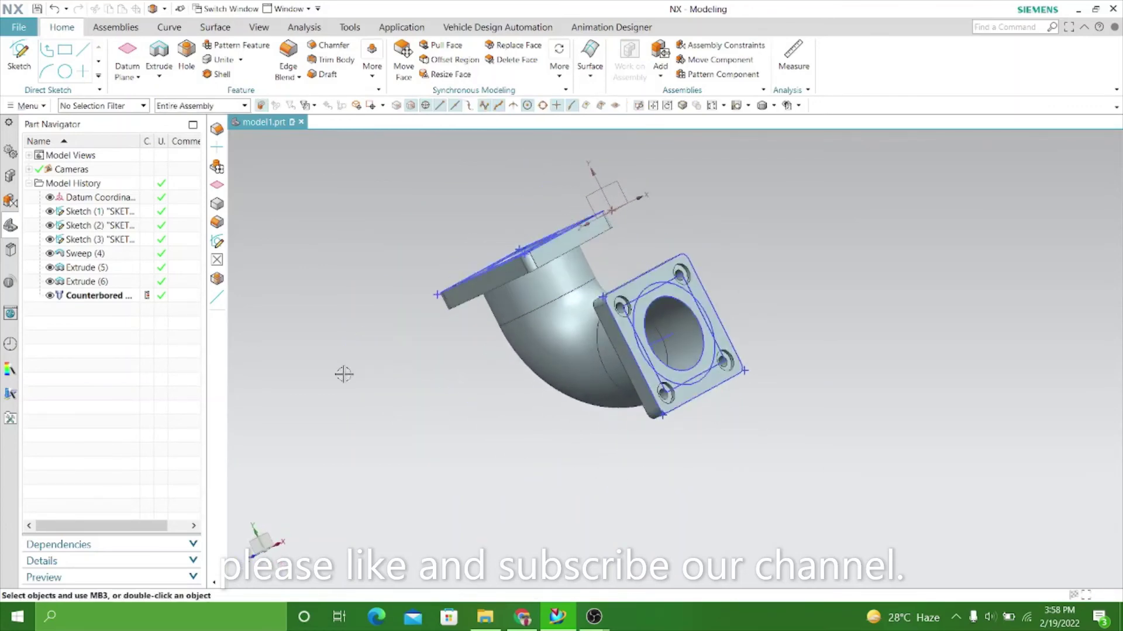
click(50, 225)
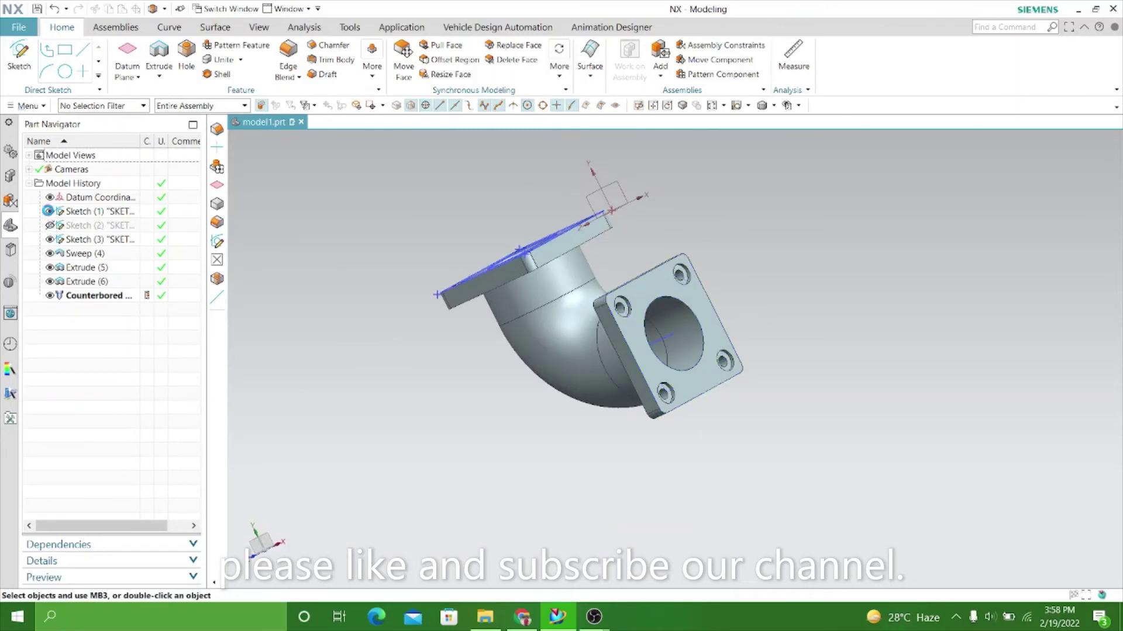
click(50, 239)
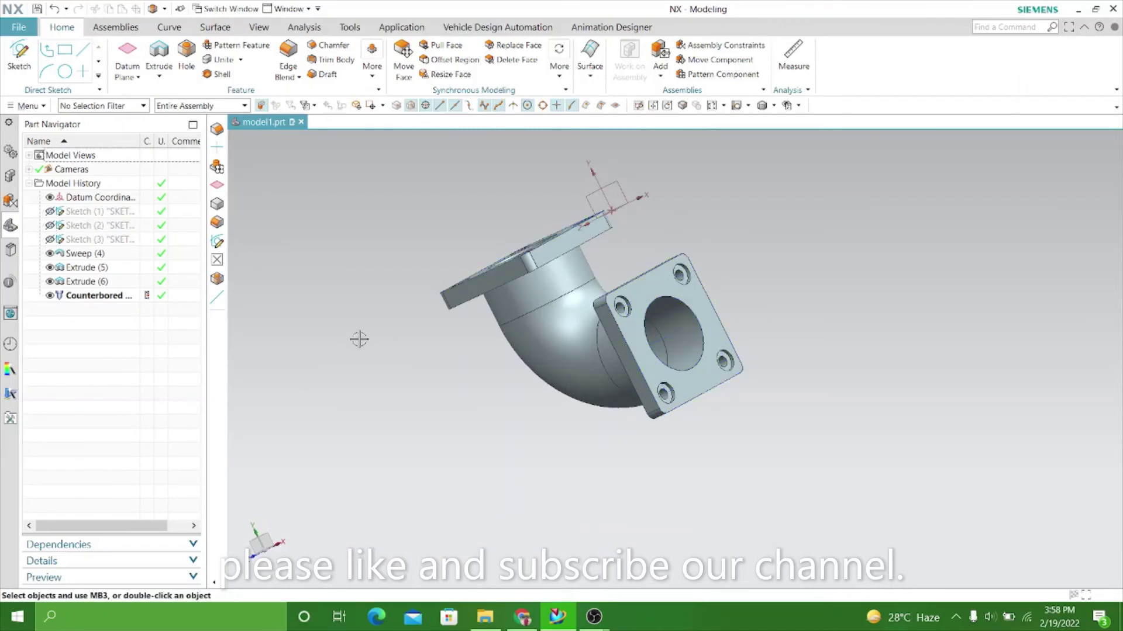
mouse_move(359, 340)
middle_down()
mouse_move(296, 378)
mouse_move(380, 389)
mouse_move(451, 333)
mouse_move(439, 318)
mouse_move(389, 316)
mouse_move(364, 380)
mouse_move(328, 368)
middle_up()
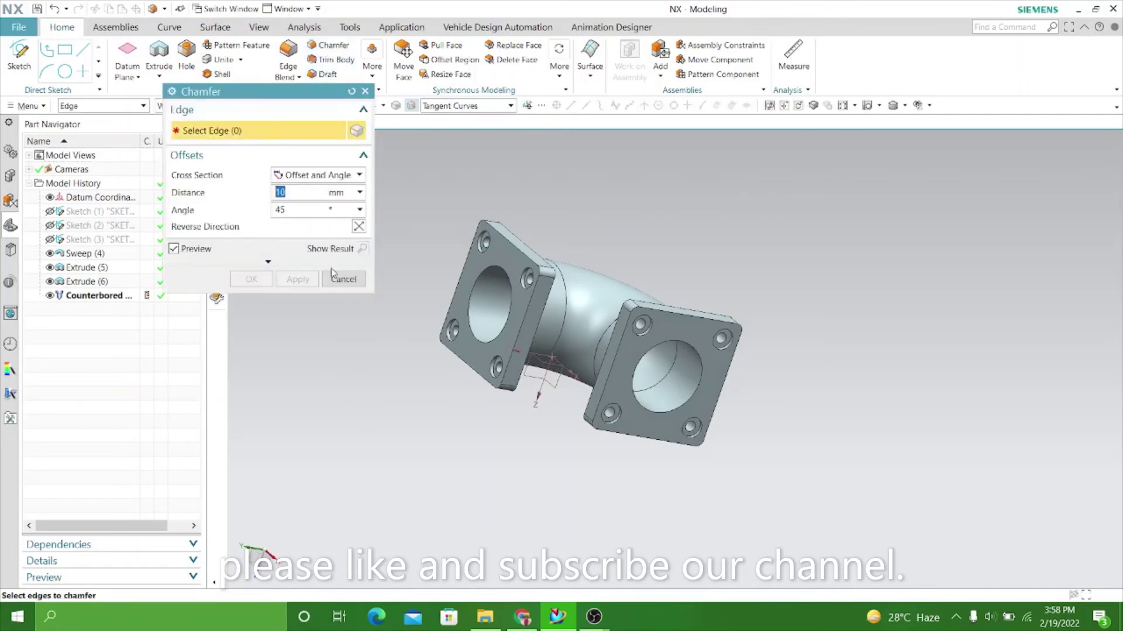
Step: Chamfer both flange bore edges with an Offset and Angle chamfer, 10 mm at 45°
click(351, 91)
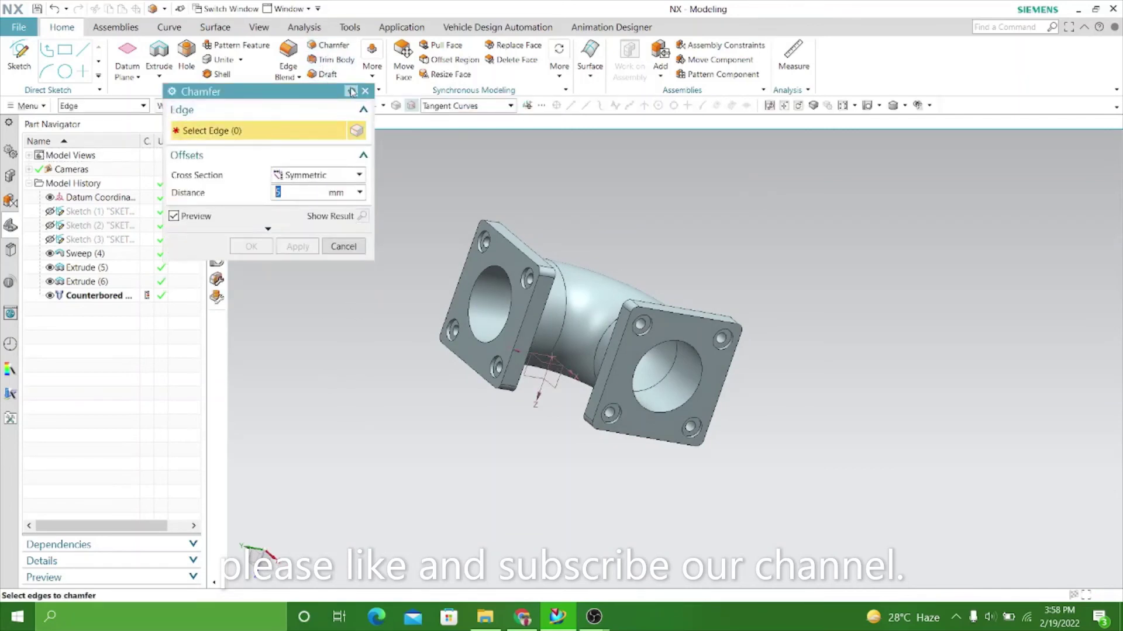
click(361, 175)
click(309, 212)
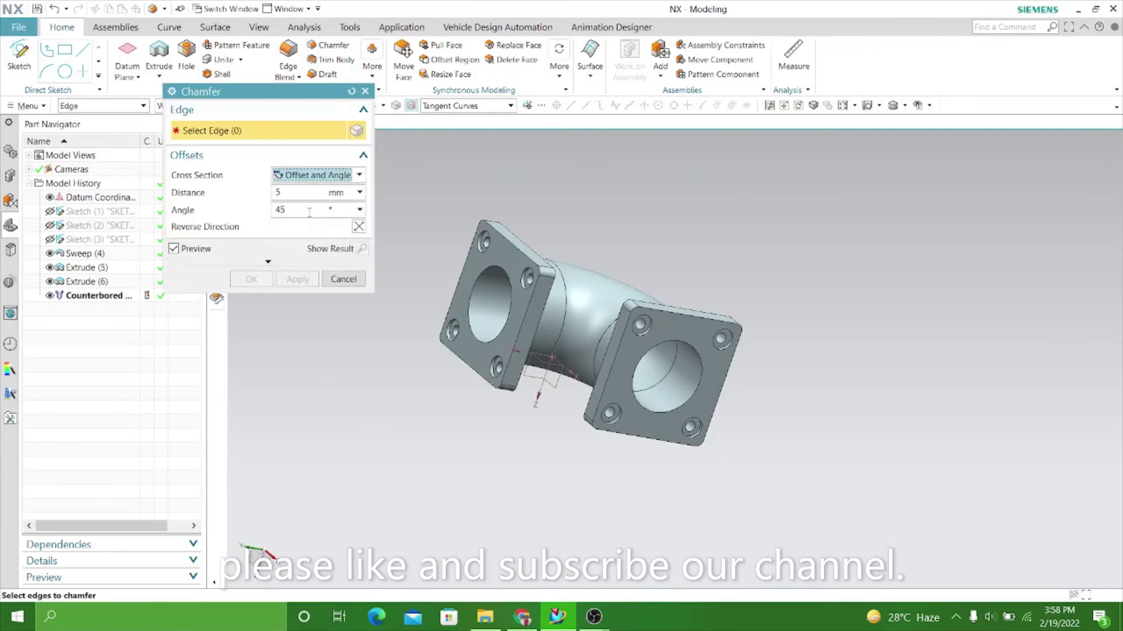
click(287, 194)
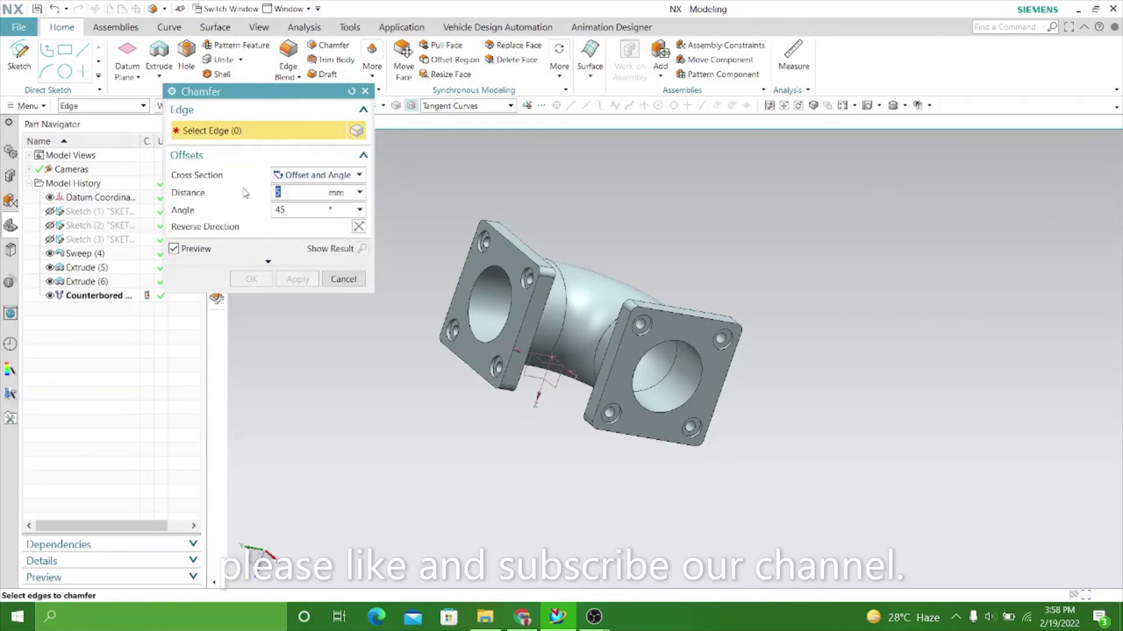
text(10)
scroll(438, 301, up, 3)
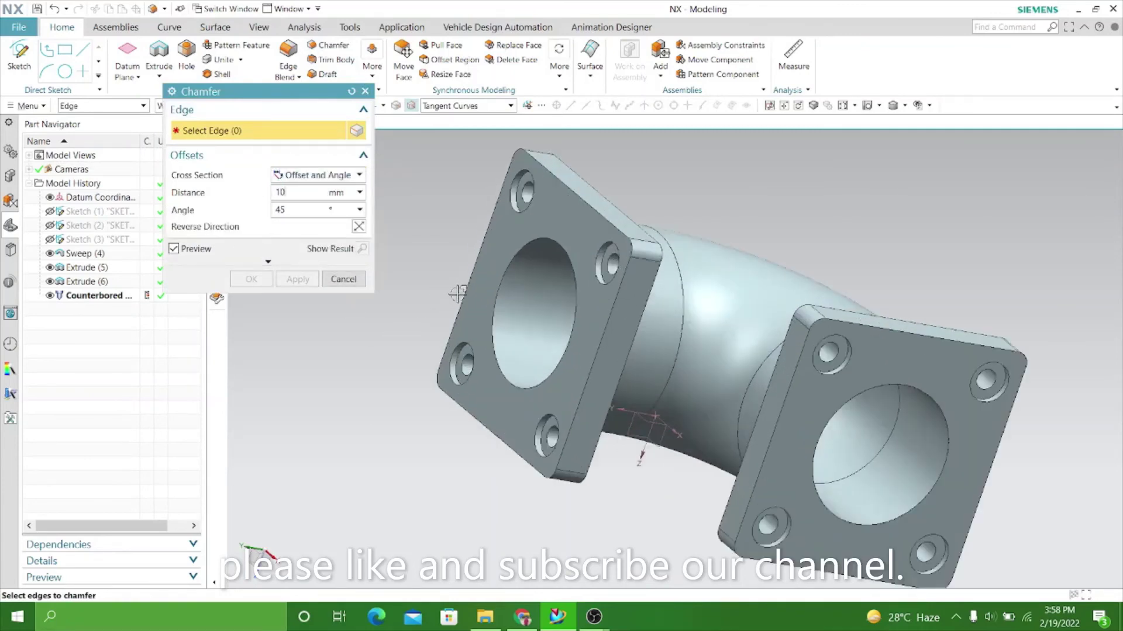
click(496, 298)
scroll(447, 257, down, 2)
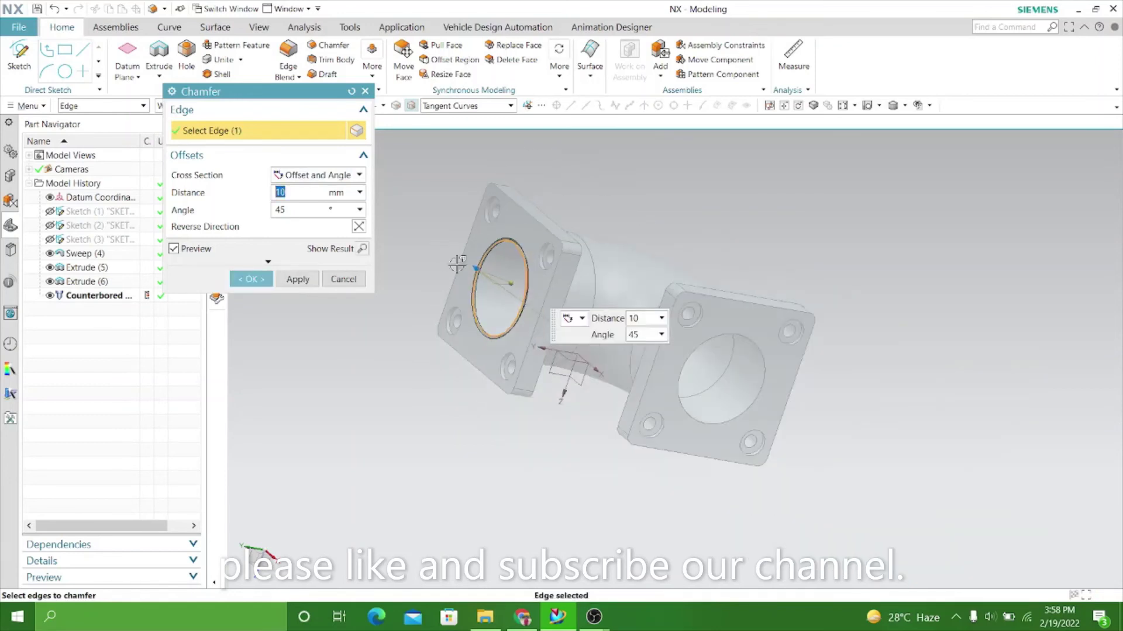
click(764, 351)
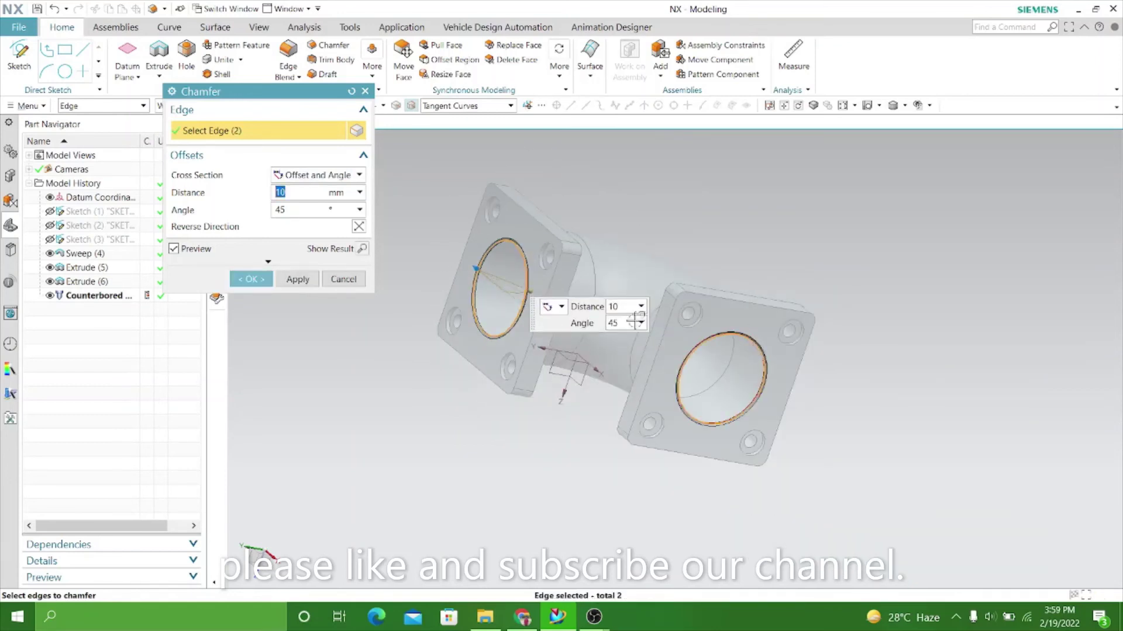
click(297, 279)
click(343, 279)
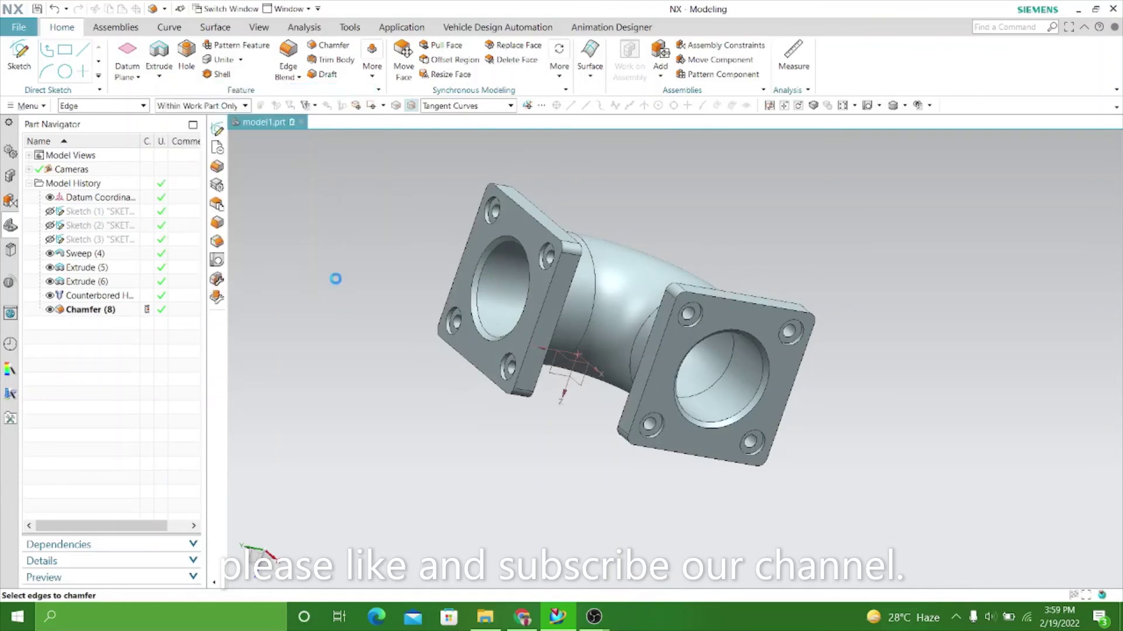
mouse_move(351, 304)
middle_down()
mouse_move(368, 343)
mouse_move(393, 263)
mouse_move(343, 276)
mouse_move(371, 299)
mouse_move(385, 374)
middle_up()
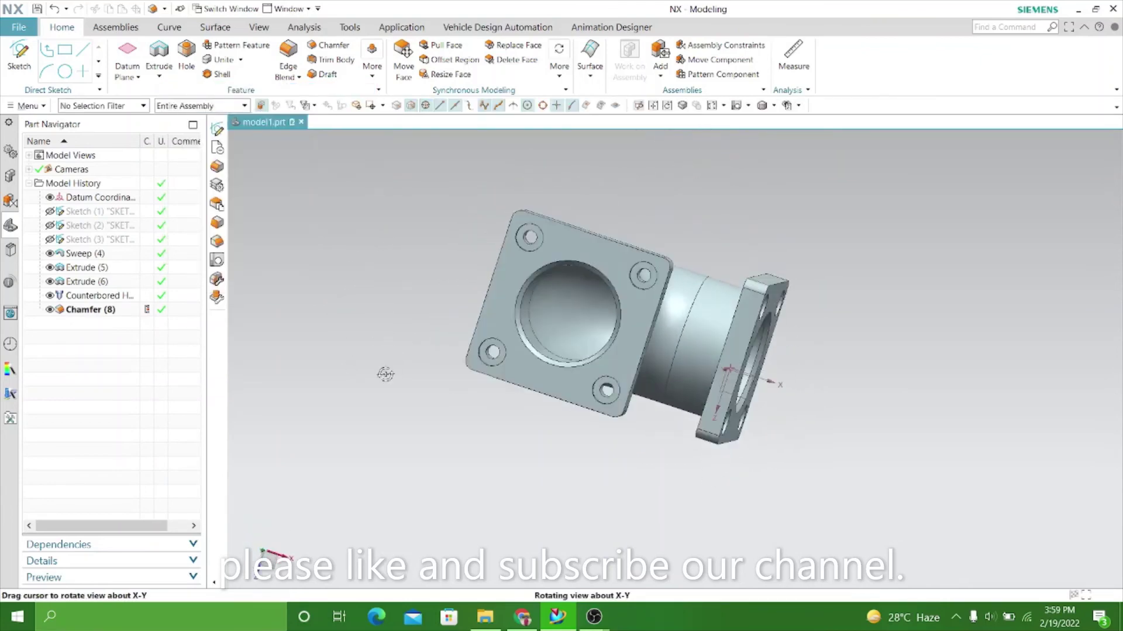
Step: View the elbow from the Front in plain Shaded style, then orbit to inspect it
click(749, 107)
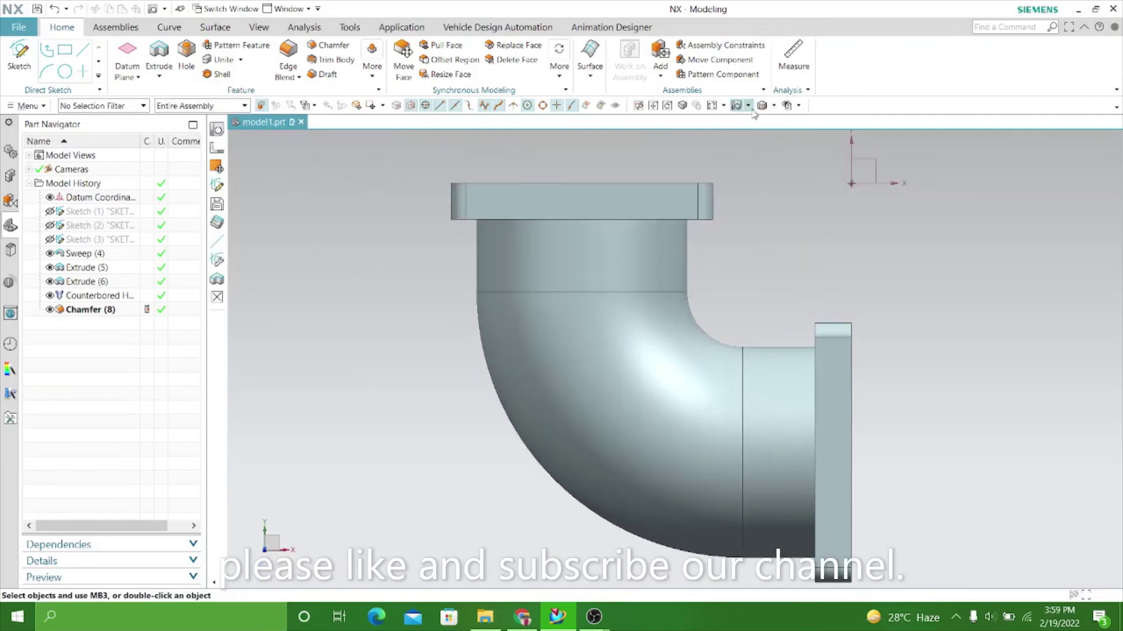
click(775, 111)
click(783, 131)
mouse_move(451, 311)
middle_down()
mouse_move(369, 332)
mouse_move(351, 311)
mouse_move(361, 358)
mouse_move(406, 268)
mouse_move(372, 286)
middle_up()
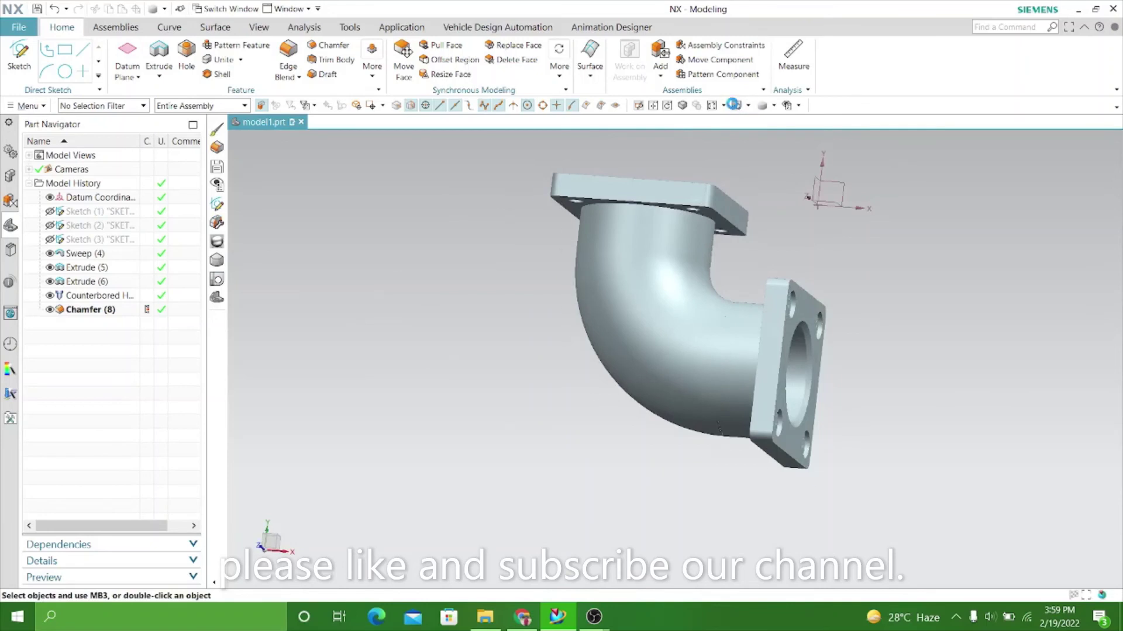
key(ctrl+alt+f)
middle_drag(664, 300, 502, 396)
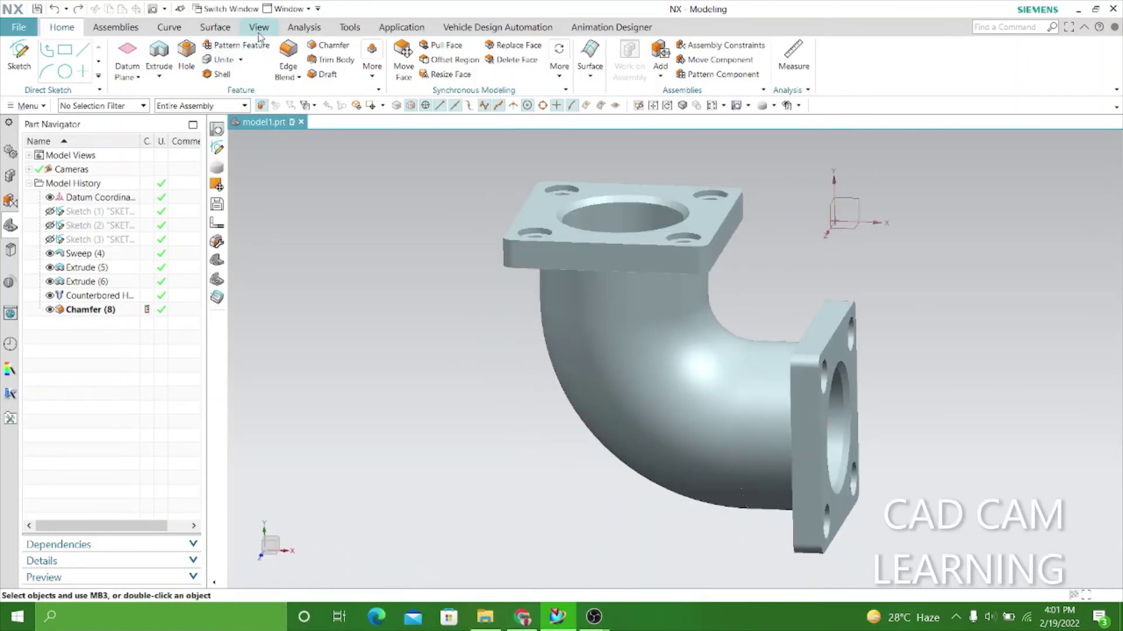
Step: Recolour the elbow body Emerald green (colour ID 108) with Edit Object Display
click(259, 32)
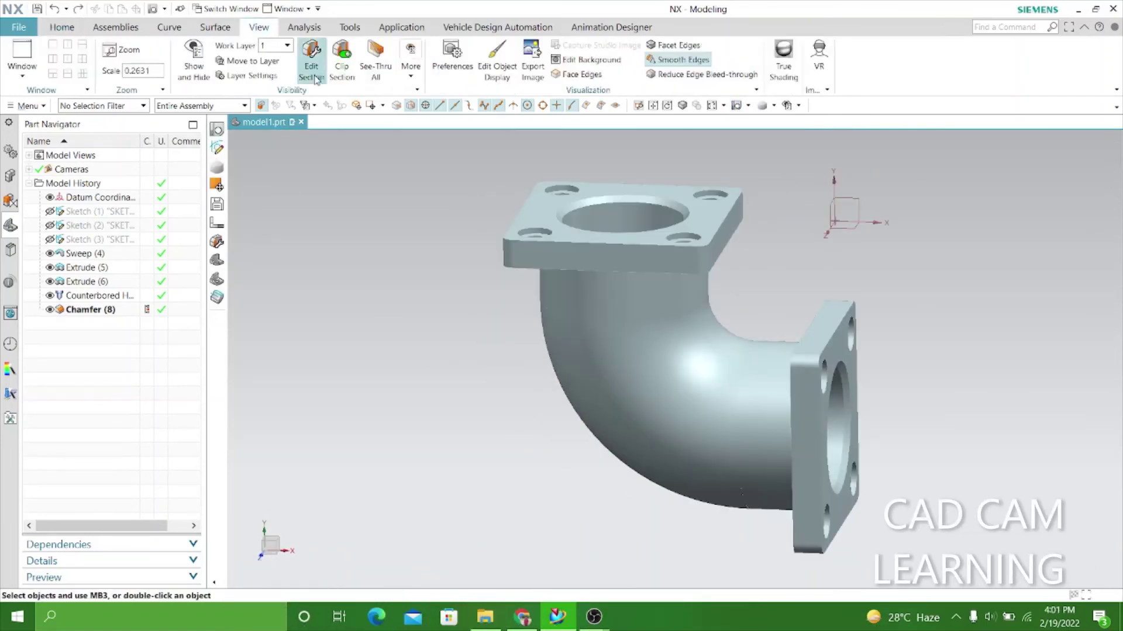
click(496, 63)
click(538, 316)
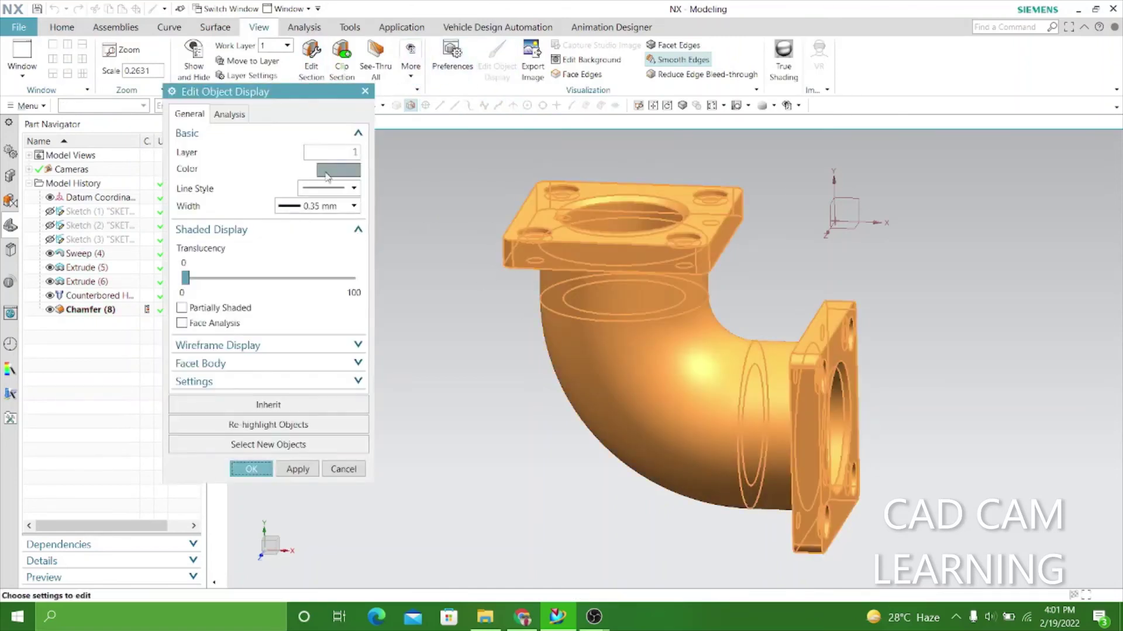
click(327, 171)
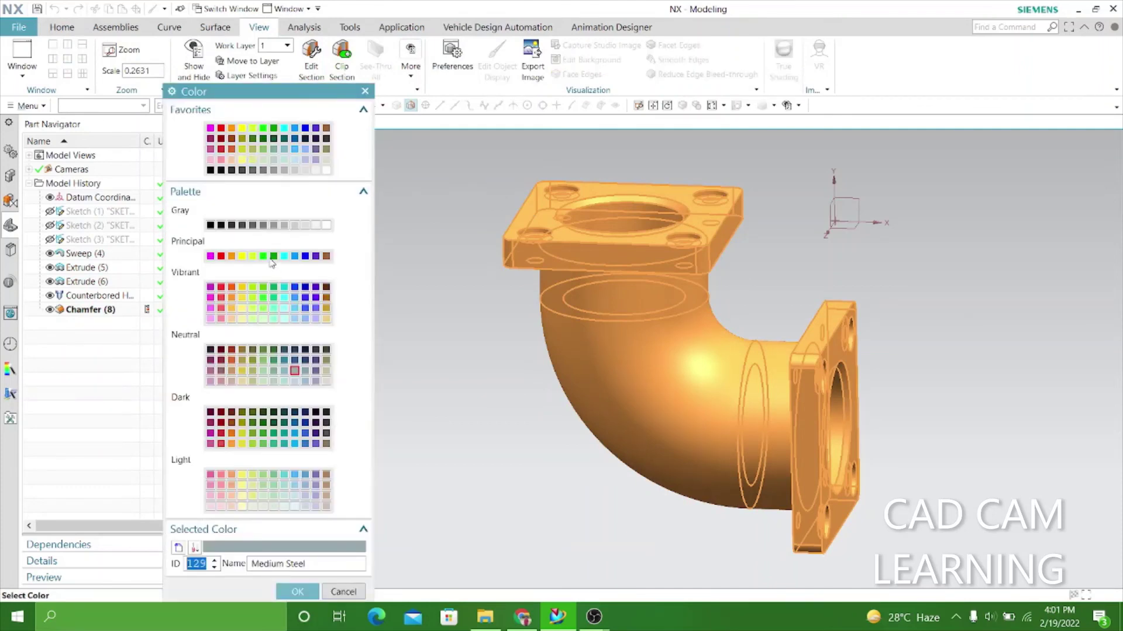
click(274, 257)
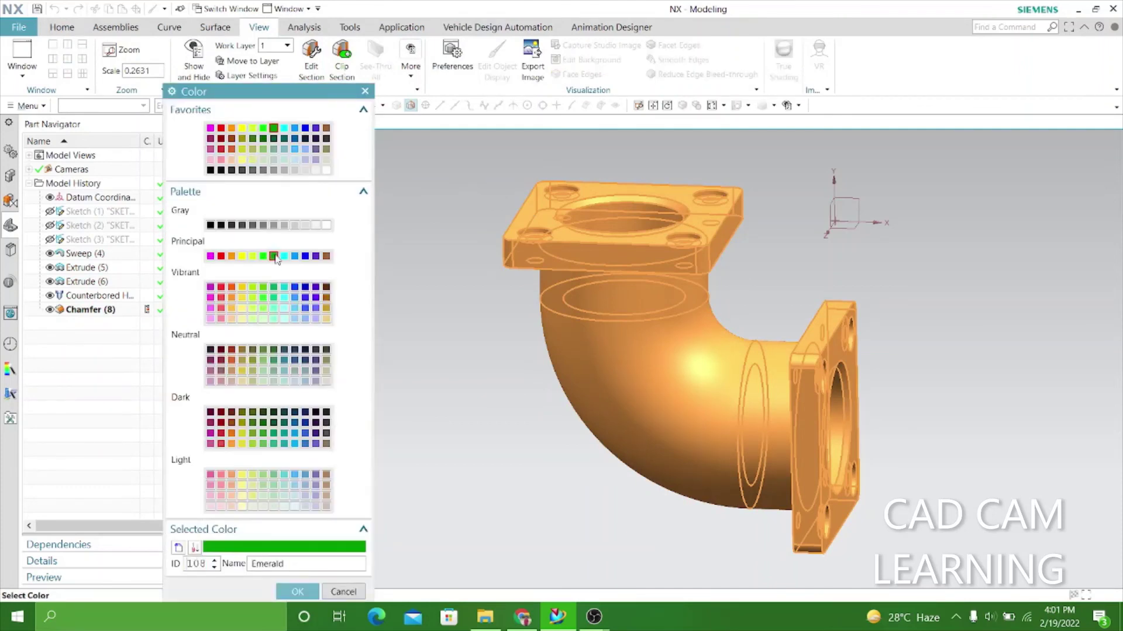
click(294, 592)
click(297, 470)
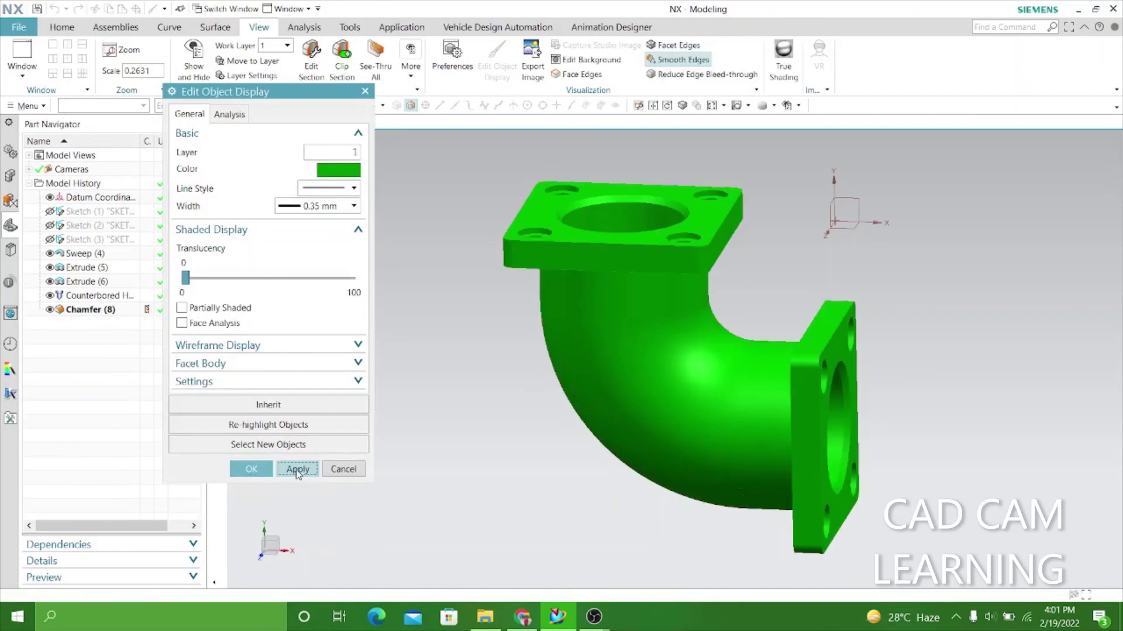
click(268, 474)
mouse_move(467, 389)
middle_down()
mouse_move(392, 403)
mouse_move(327, 351)
middle_up()
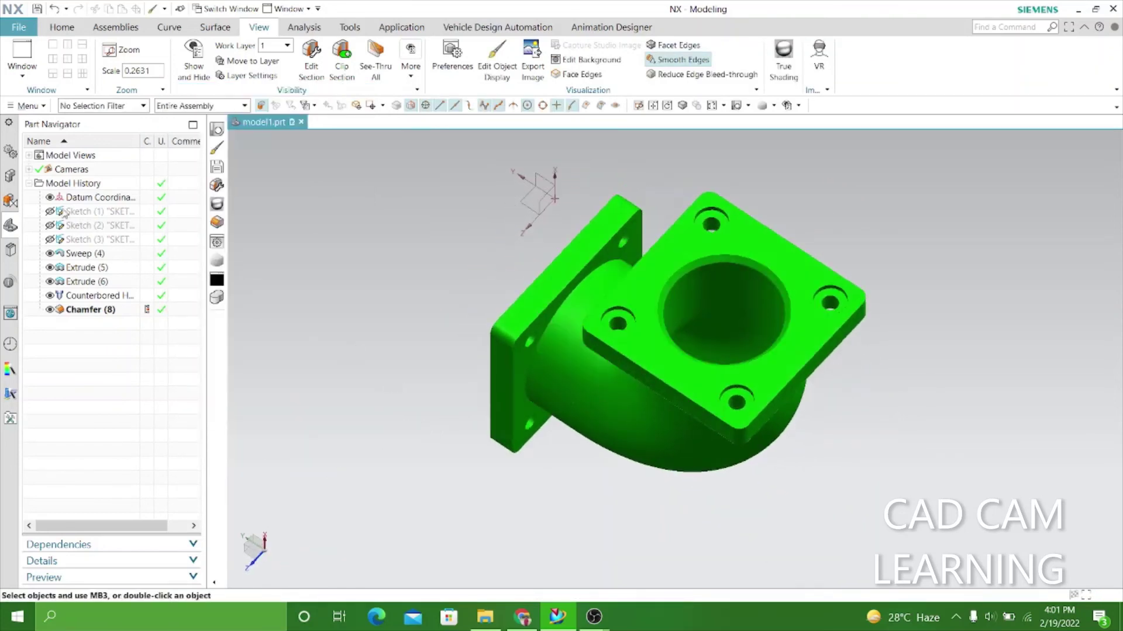
Step: Hide the datum coordinate system and section the elbow with a Z plane
click(50, 198)
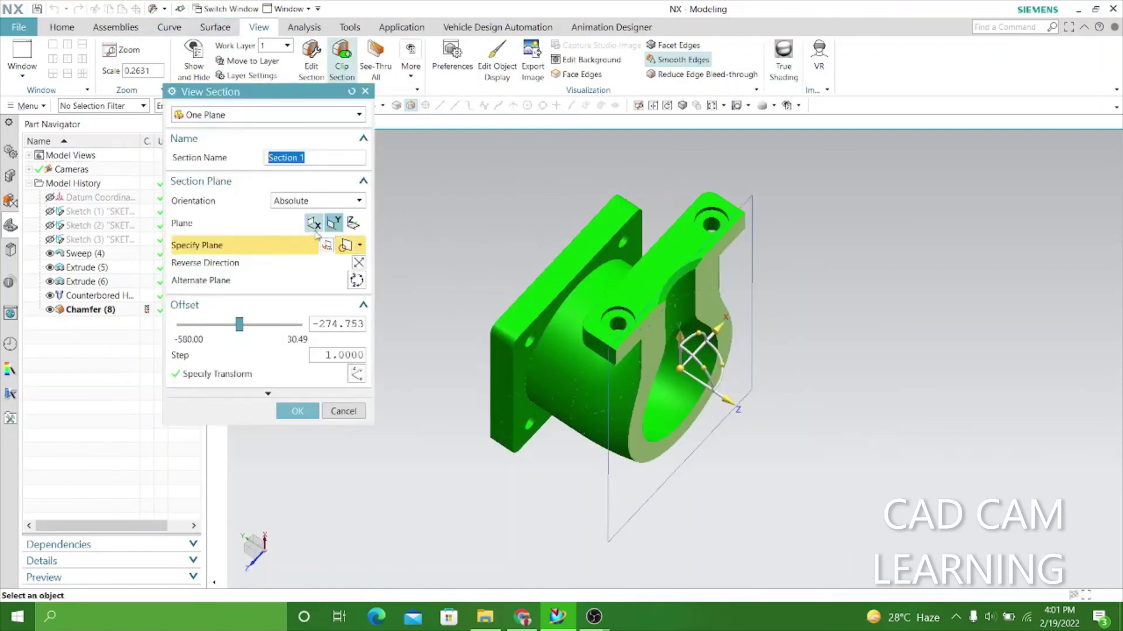
click(353, 222)
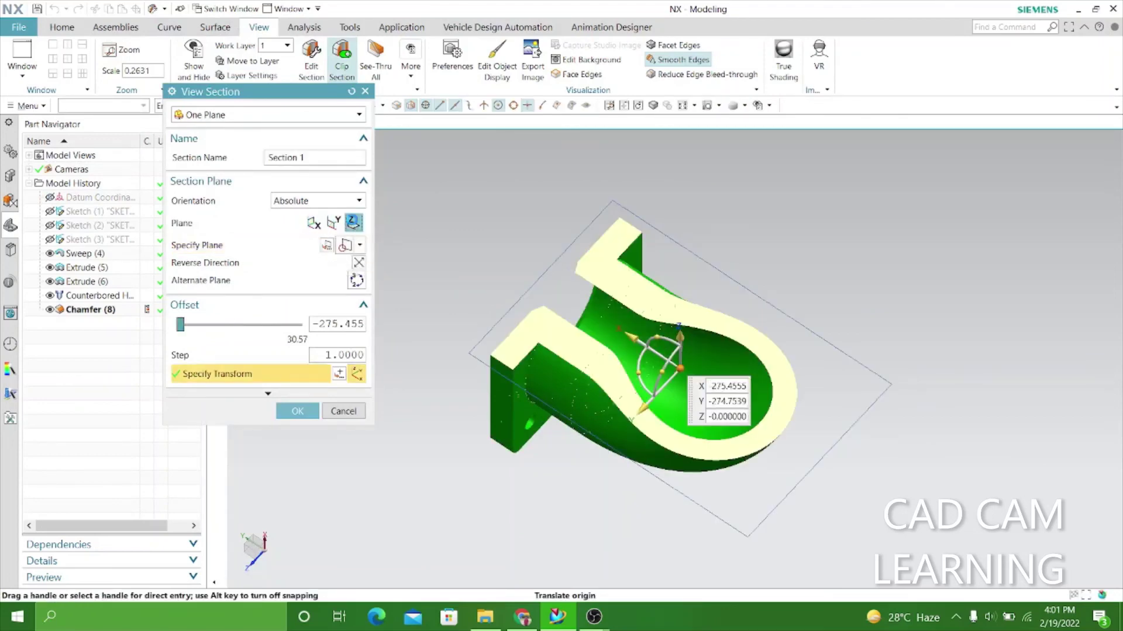
mouse_move(483, 284)
middle_down()
mouse_move(503, 227)
mouse_move(414, 265)
mouse_move(483, 232)
mouse_move(459, 421)
mouse_move(458, 296)
mouse_move(559, 334)
mouse_move(673, 336)
middle_up()
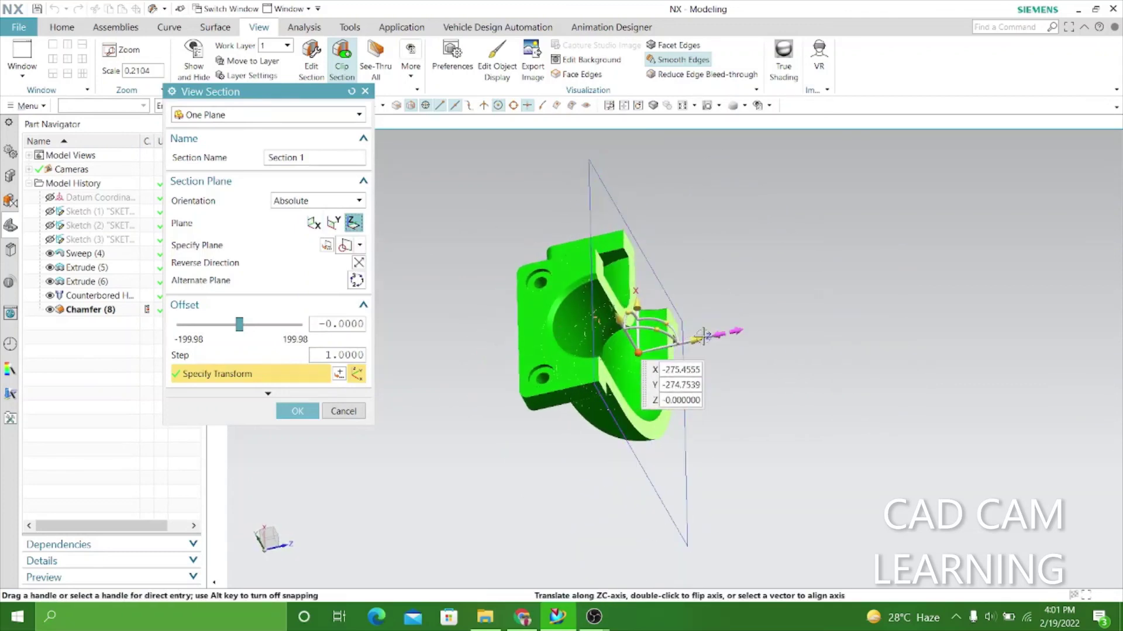
Step: Slide the Z section plane through the elbow to inspect its hollow interior, then cancel
mouse_move(705, 336)
mouse_down()
mouse_move(759, 326)
mouse_move(740, 305)
mouse_move(759, 301)
mouse_move(738, 297)
mouse_up()
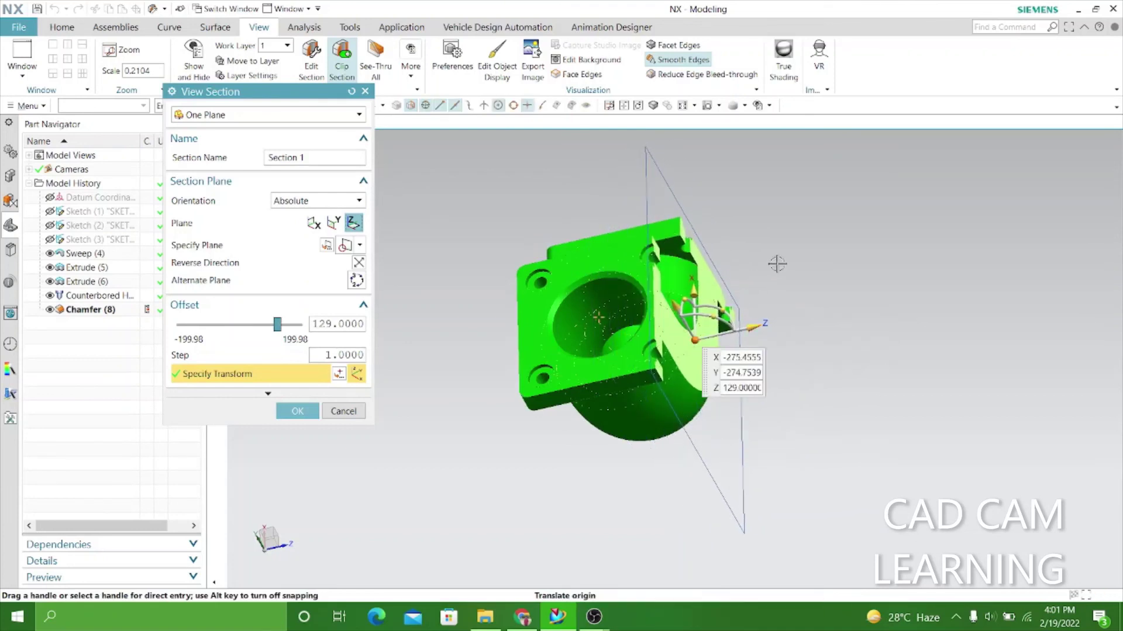
mouse_move(777, 264)
middle_down()
mouse_move(738, 277)
mouse_move(671, 333)
middle_up()
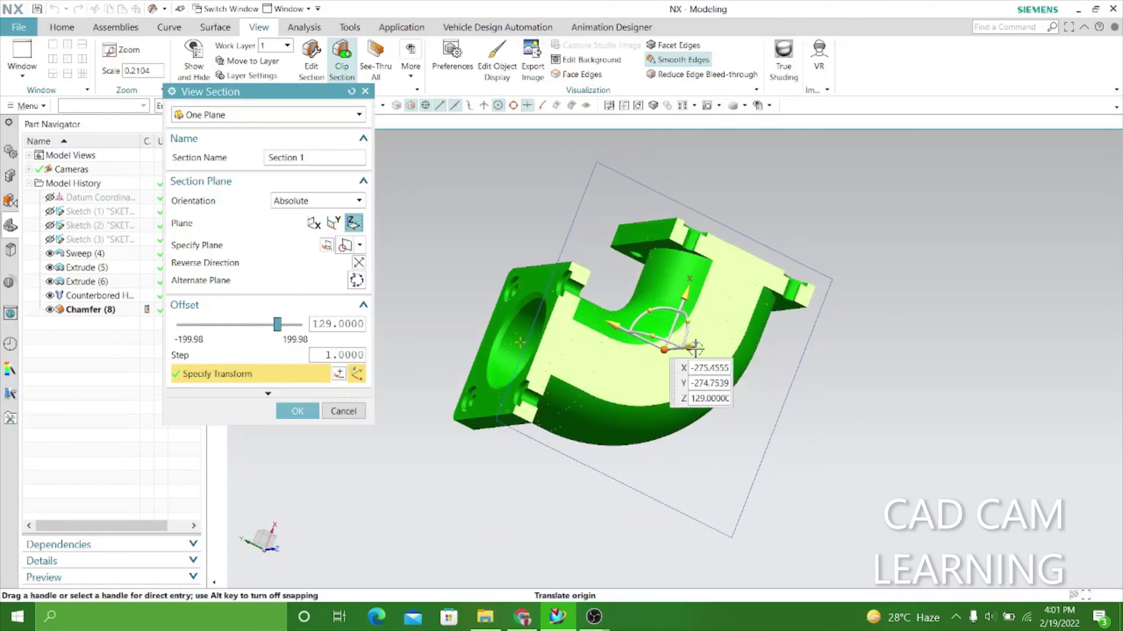
drag(688, 347, 636, 356)
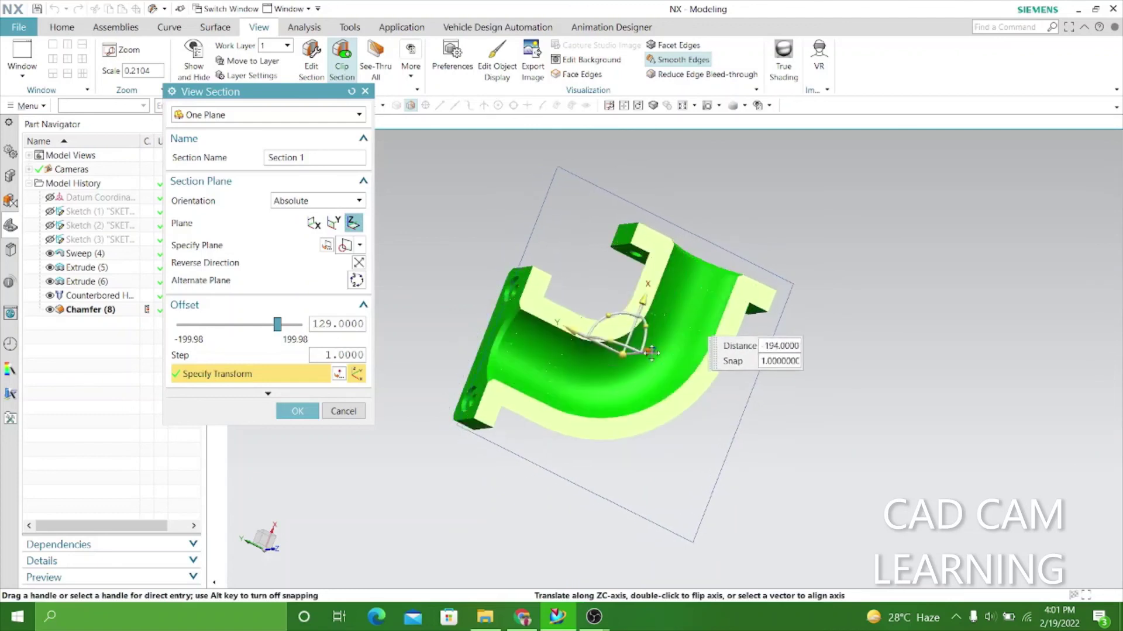
drag(636, 357, 696, 336)
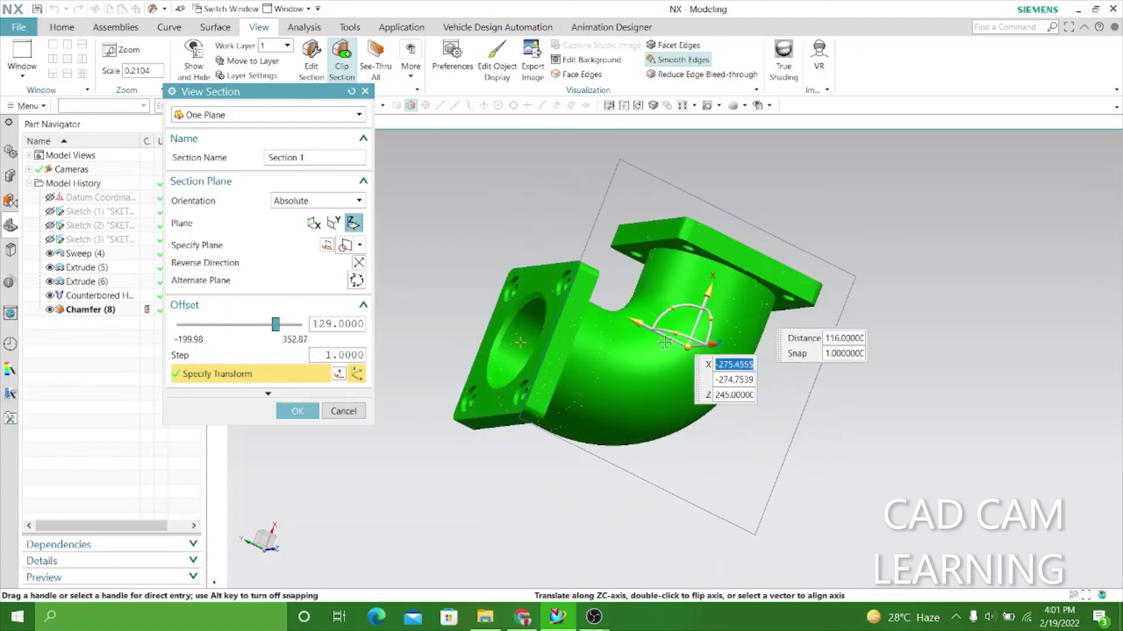
click(340, 411)
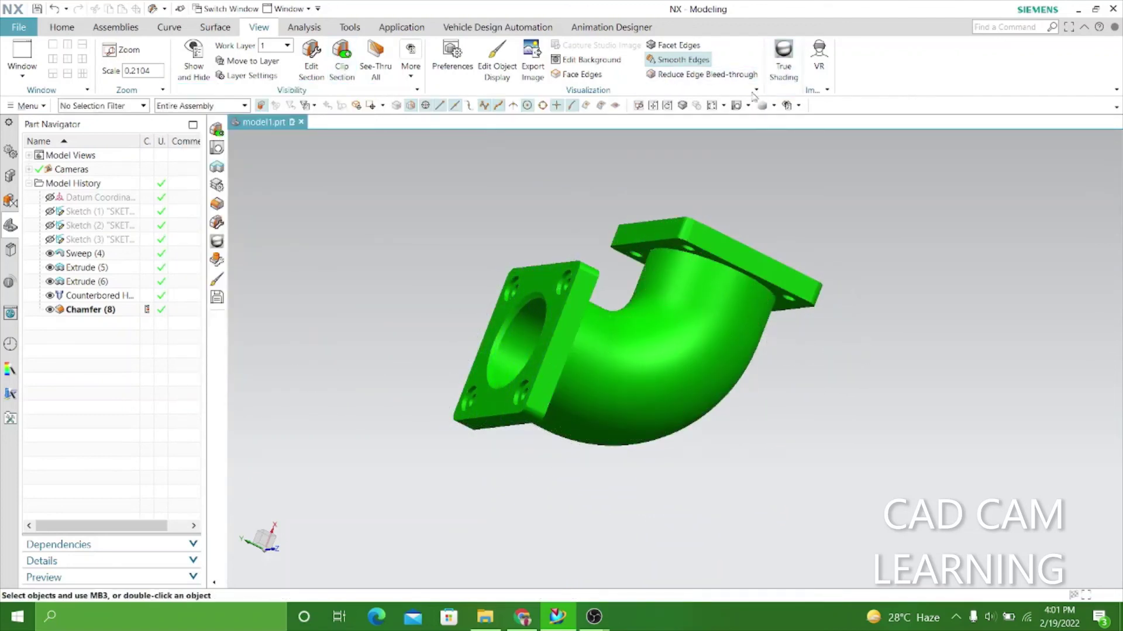
click(738, 106)
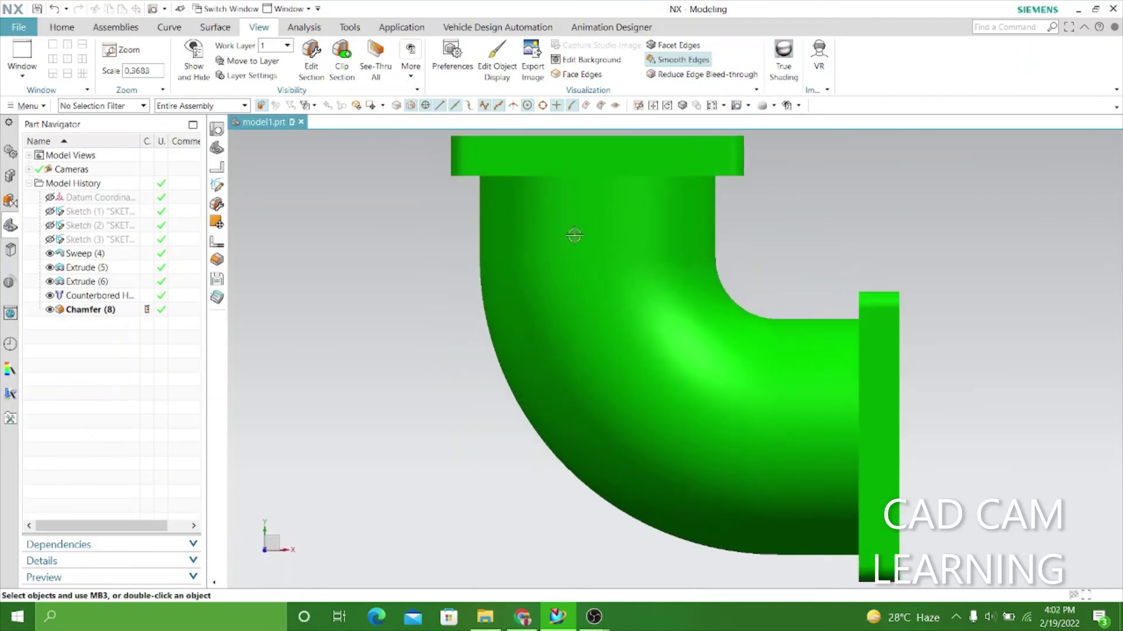
mouse_move(710, 264)
middle_down()
mouse_move(742, 253)
mouse_move(717, 279)
middle_up()
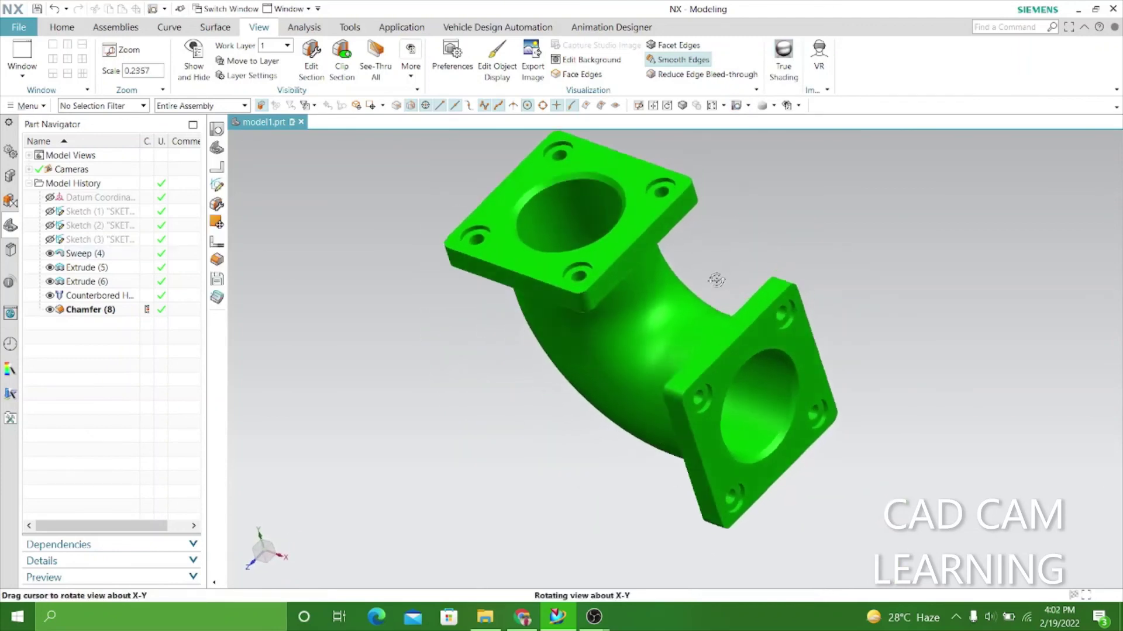